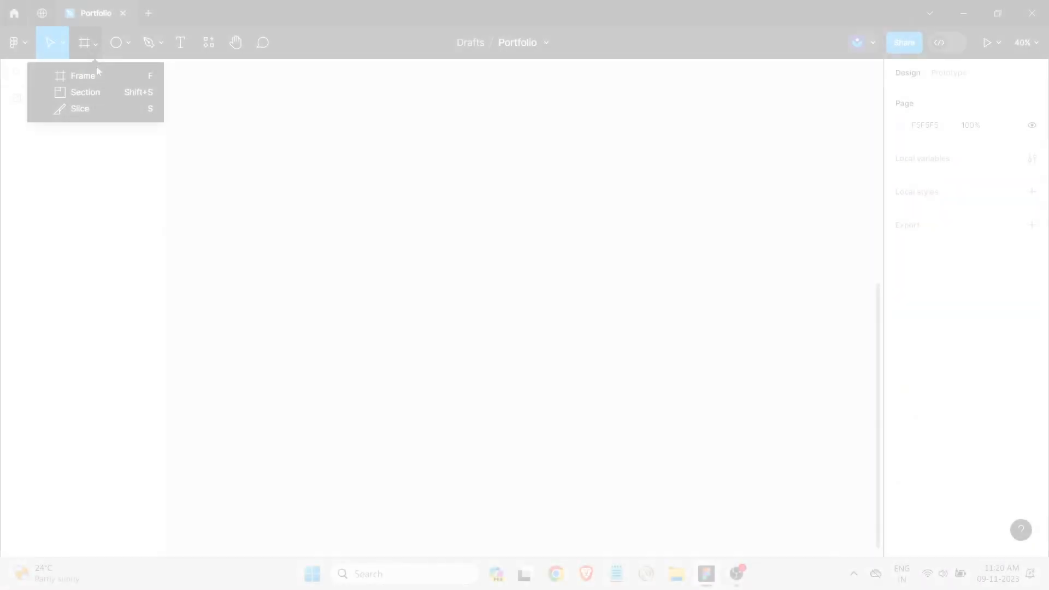
Create a frame from the MacBook Air preset, 1280 × 832.
click(126, 78)
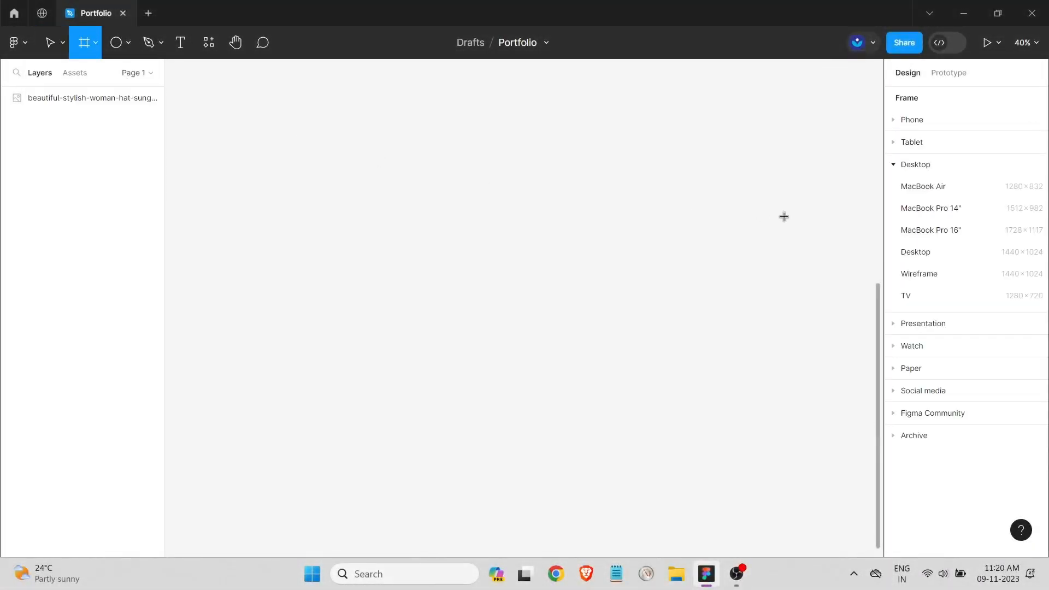
click(940, 191)
scroll(487, 320, up, 3)
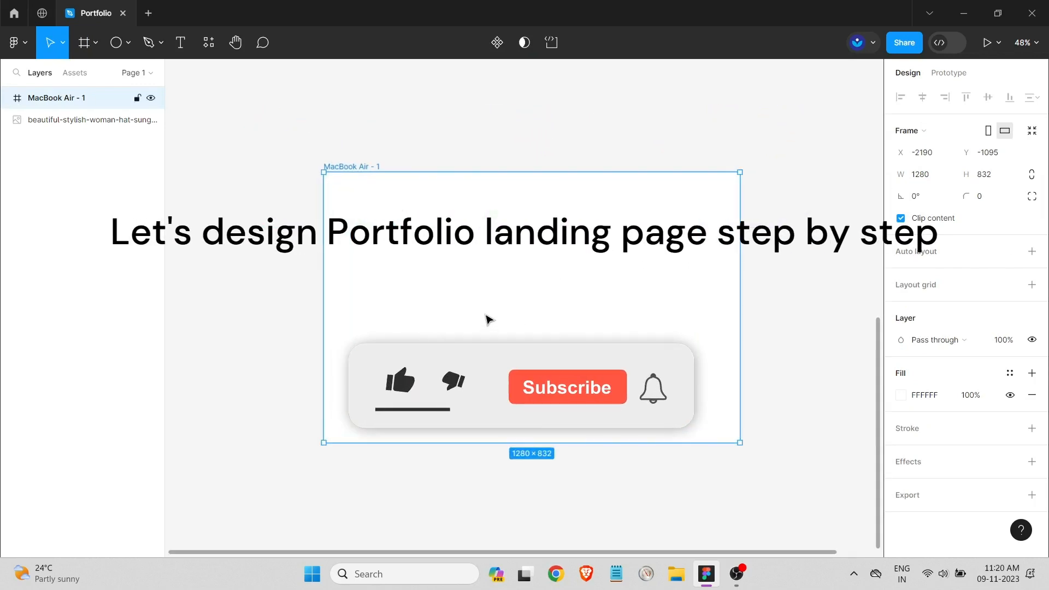
Move the woman-with-hat photo from the empty canvas into the lower-right area of the MacBook Air frame.
scroll(787, 290, down, 5)
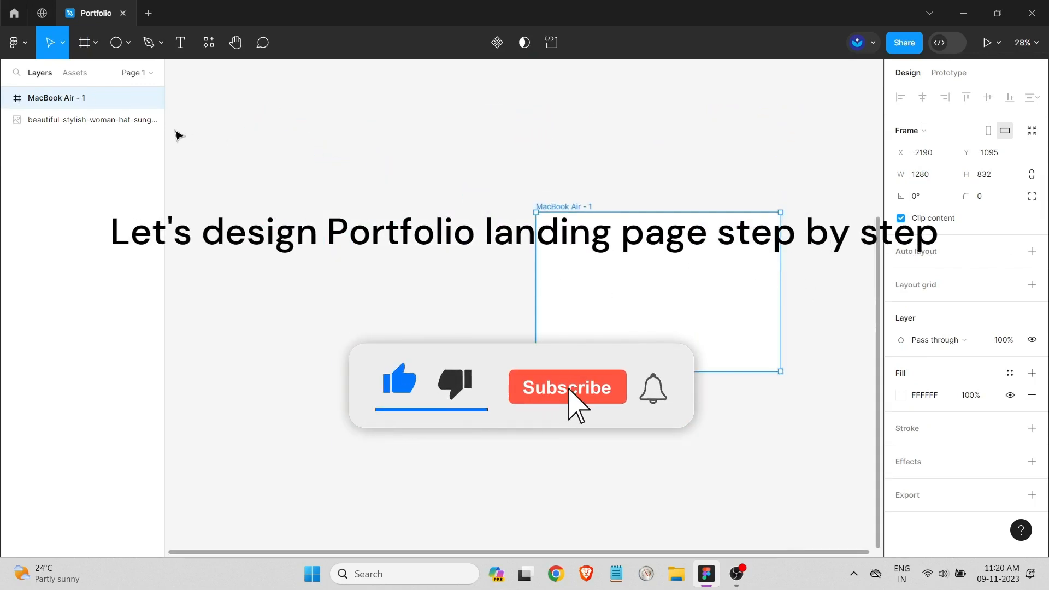
click(109, 119)
scroll(657, 230, down, 5)
drag(746, 68, 628, 340)
scroll(719, 259, up, 5)
scroll(644, 249, up, 4)
click(506, 267)
scroll(590, 311, up, 3)
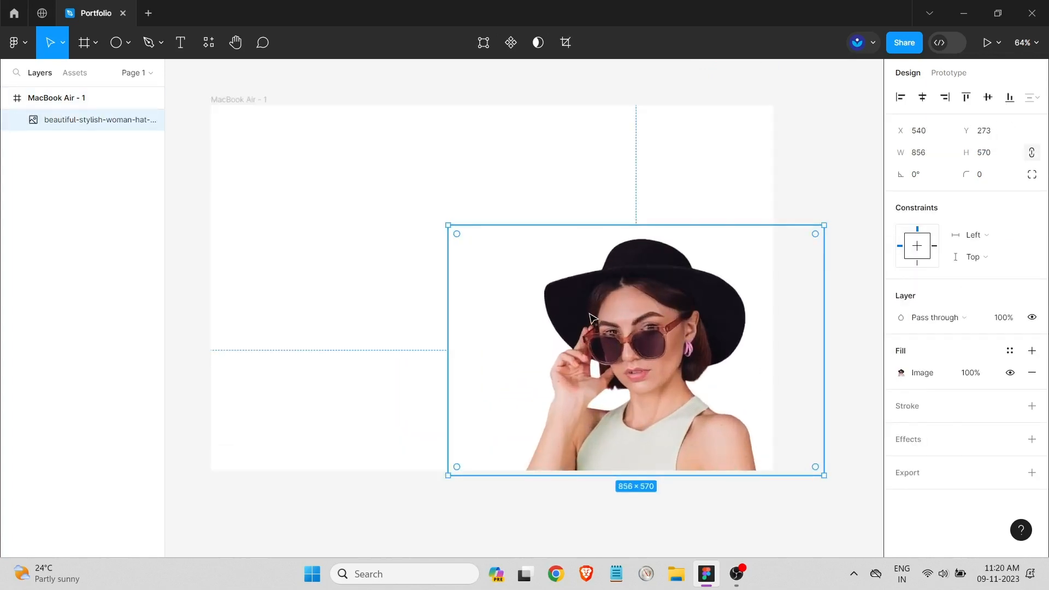
Scale the photo down slightly and shift it toward the frame's lower-right corner.
drag(814, 467, 772, 441)
drag(650, 360, 688, 382)
click(874, 316)
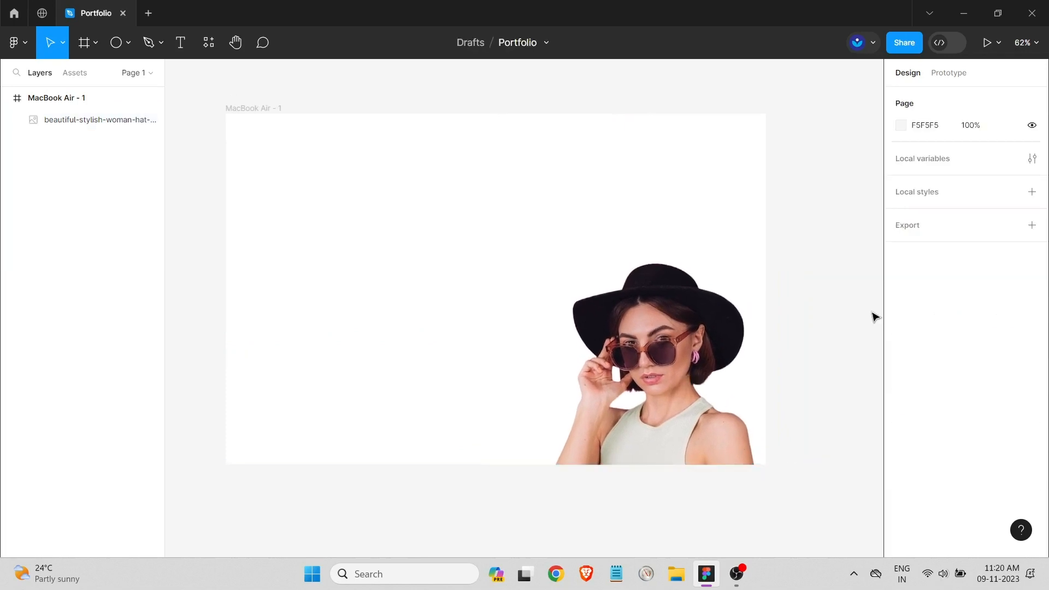
Set the MacBook Air frame's fill to black, 000000.
drag(211, 121, 764, 193)
click(901, 394)
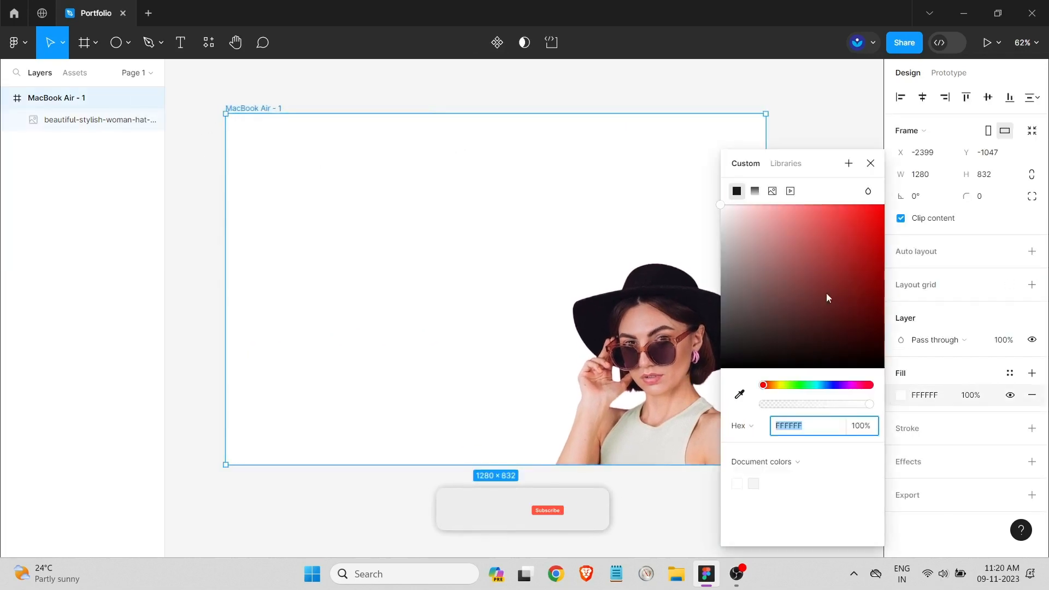
text(000000)
Resize the photo to about 794 × 529 and align its lower edge with the frame's bottom, at about X 615, Y 303.
click(686, 381)
mouse_move(686, 381)
mouse_down()
mouse_move(686, 396)
mouse_move(684, 385)
mouse_up()
drag(806, 465, 821, 475)
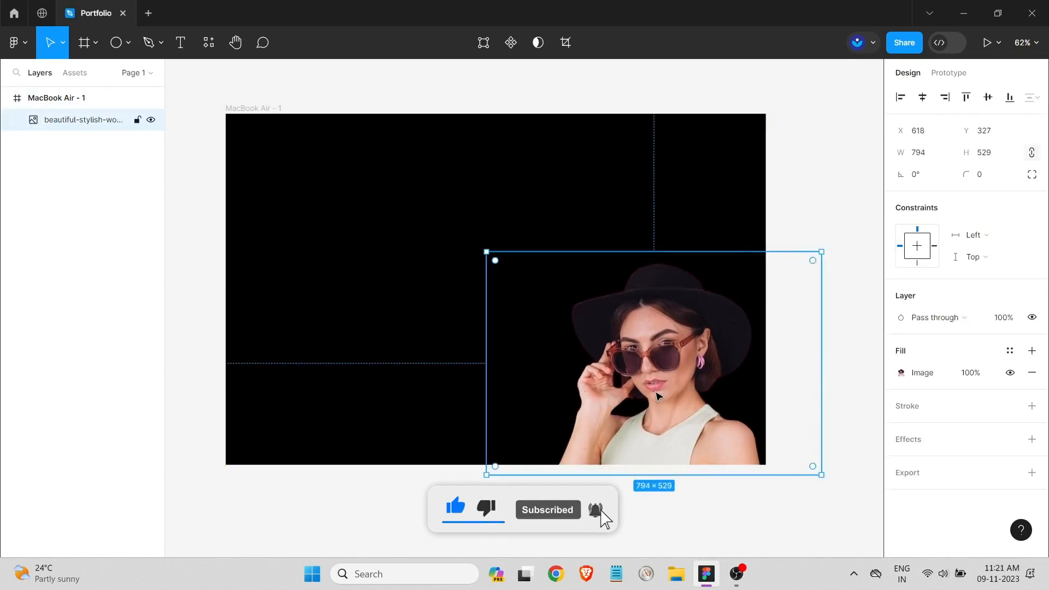
drag(656, 393, 655, 386)
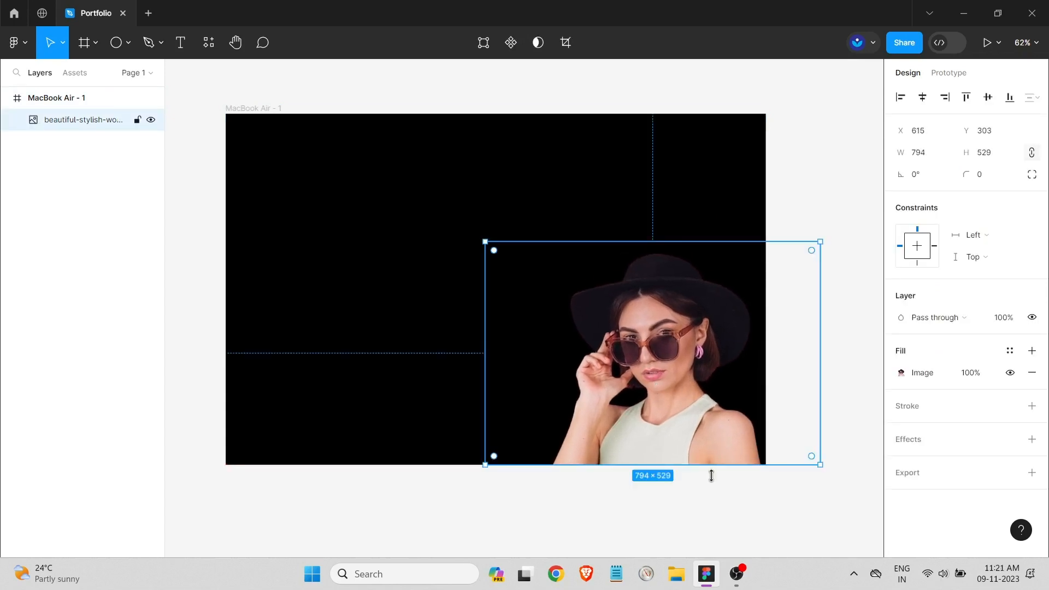
click(713, 483)
click(125, 43)
click(90, 75)
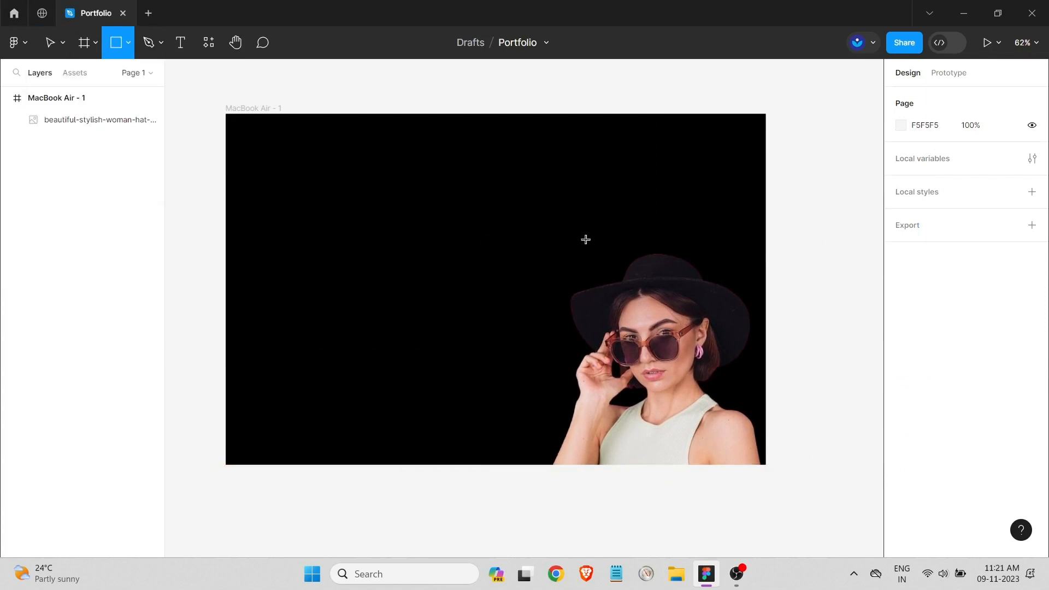
drag(578, 221, 637, 281)
key(Delete)
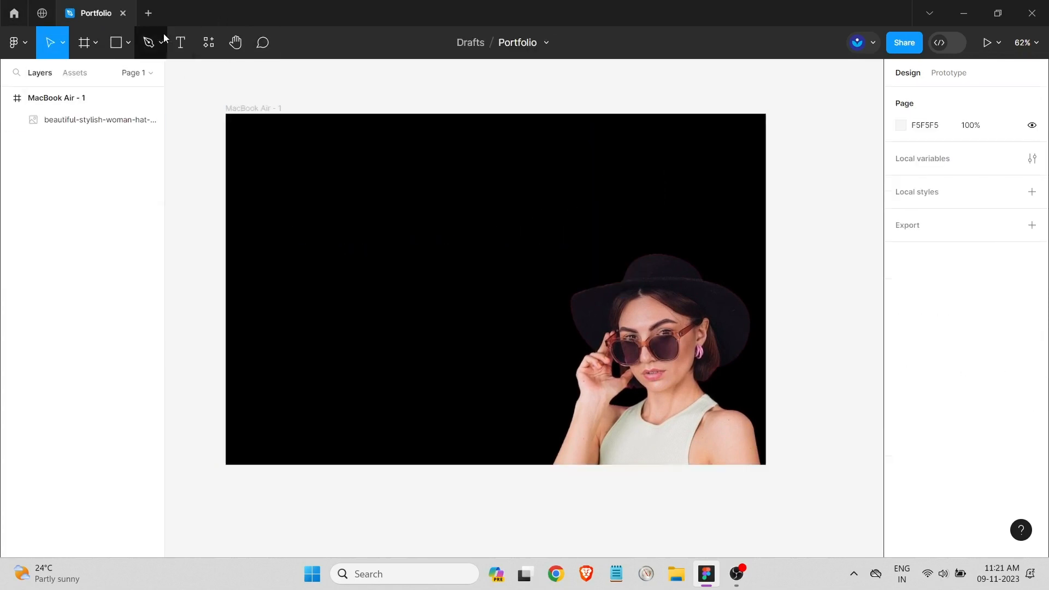
Draw a circle about 414 px wide over the woman's head and place it behind the photo in the layer order.
click(125, 43)
click(118, 124)
drag(559, 200, 713, 374)
drag(651, 276, 640, 287)
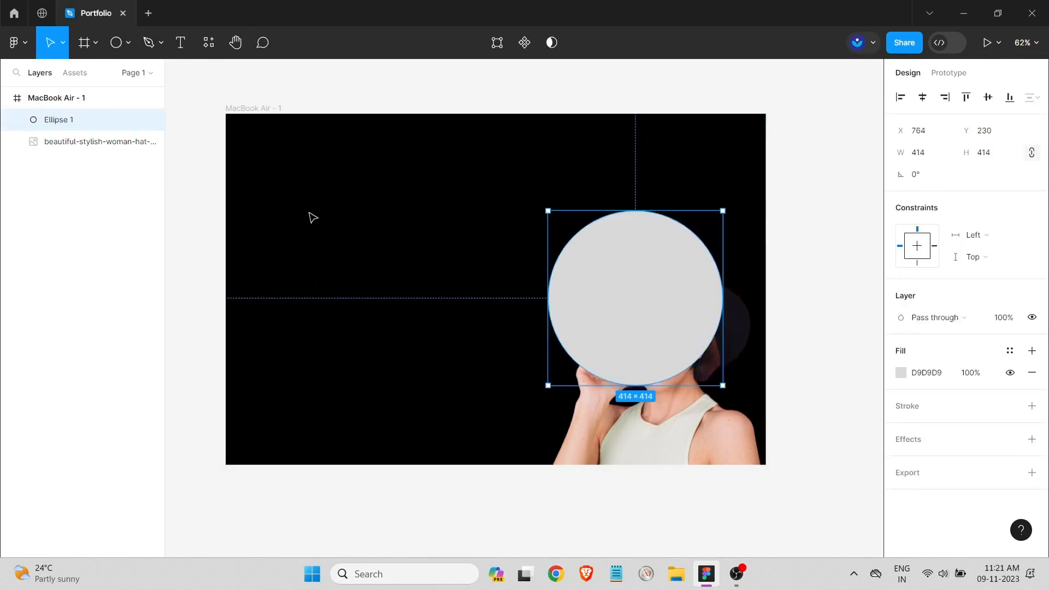
drag(85, 141, 85, 150)
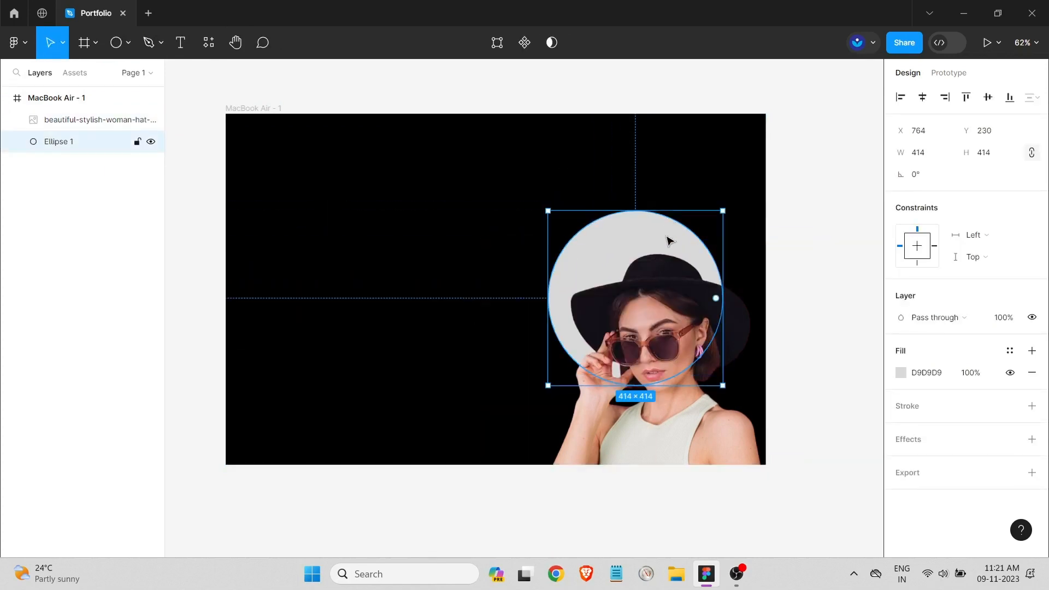
Lock the photo layer, enlarge the circle to about 503 px and reposition it at about X 690, Y 251.
click(540, 300)
click(612, 233)
drag(719, 384, 761, 423)
drag(676, 234, 640, 239)
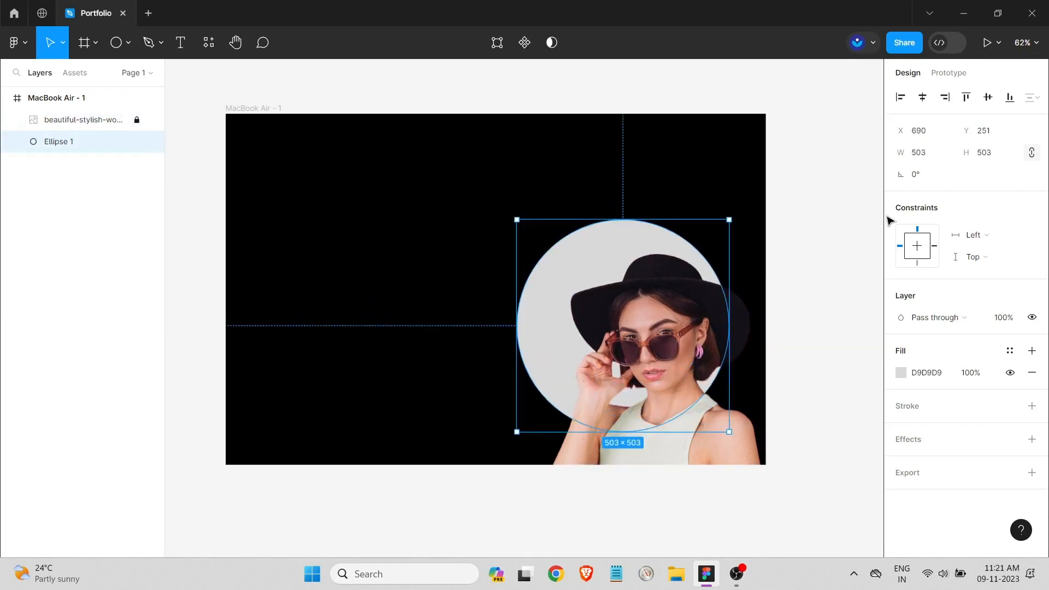
Sample the circle's fill colour from the woman's lips and shift it to the fully saturated red FF001A.
click(902, 376)
click(738, 394)
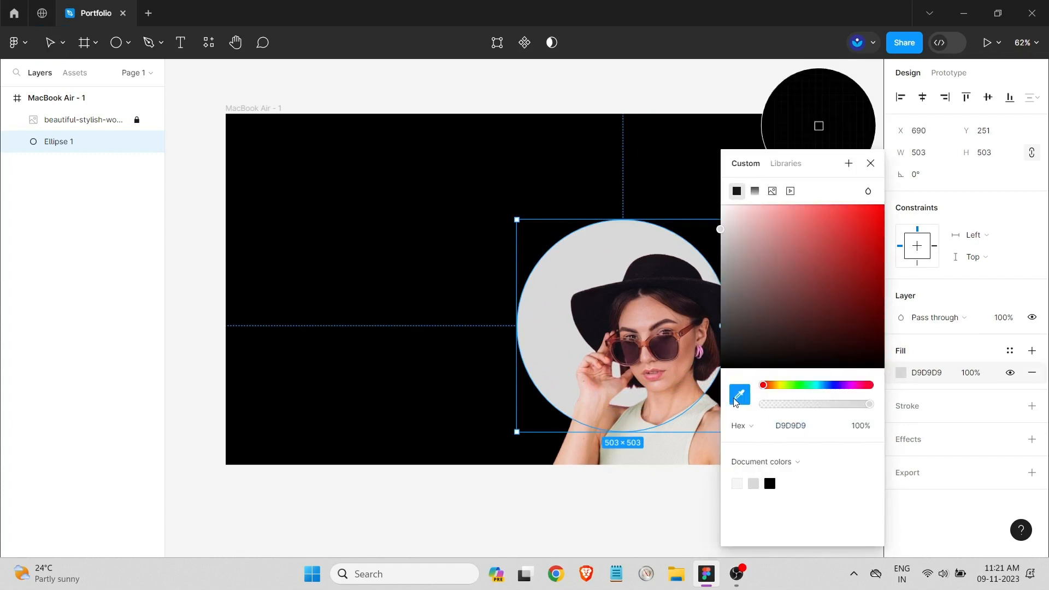
click(663, 381)
click(571, 507)
click(661, 240)
click(902, 373)
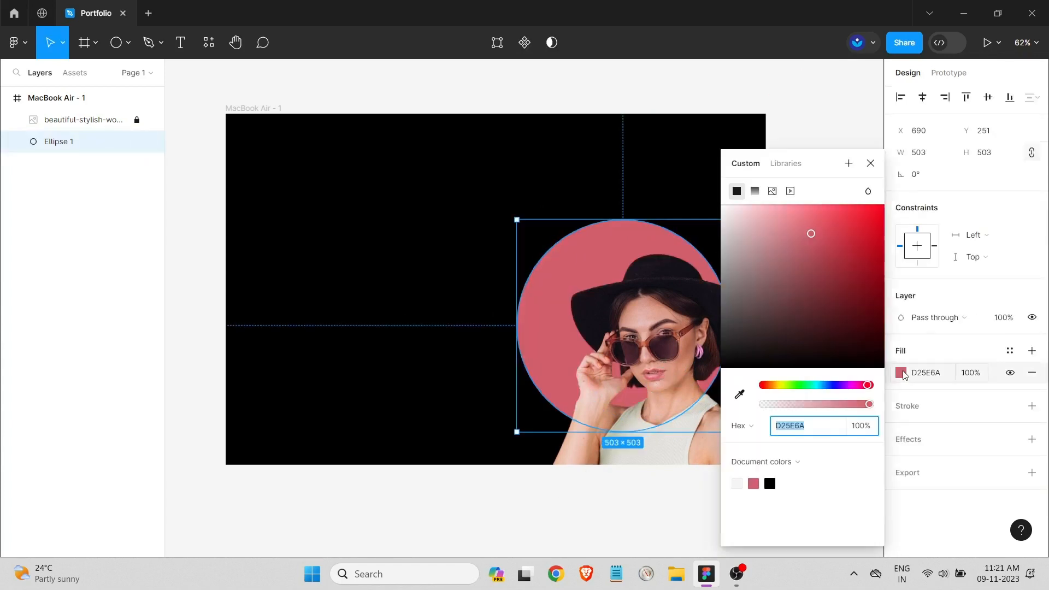
drag(877, 214, 894, 204)
click(604, 517)
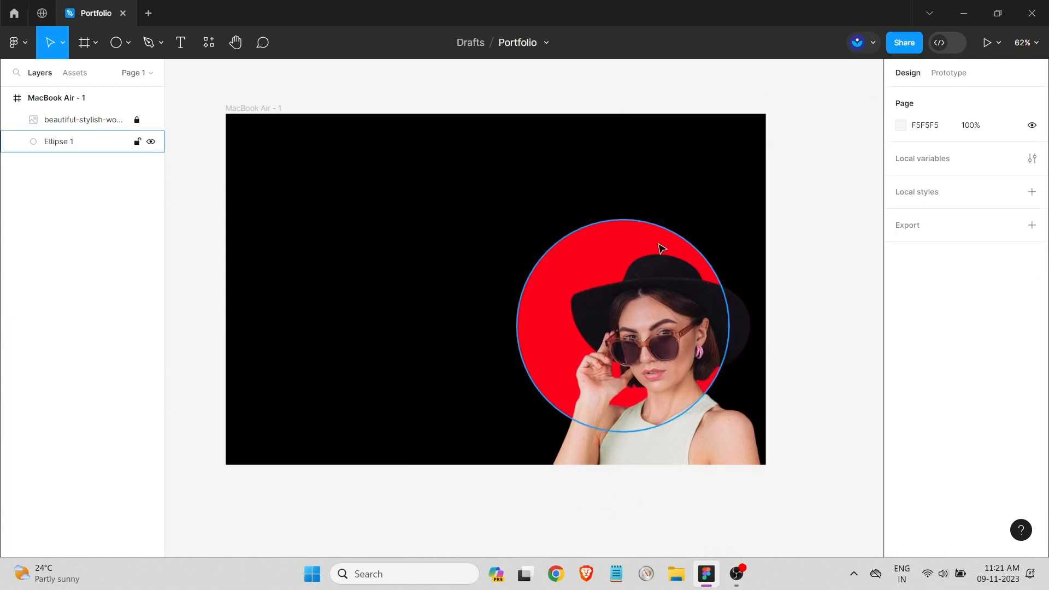
Move the red circle slightly down and right to about X 708, Y 279.
drag(661, 250, 666, 256)
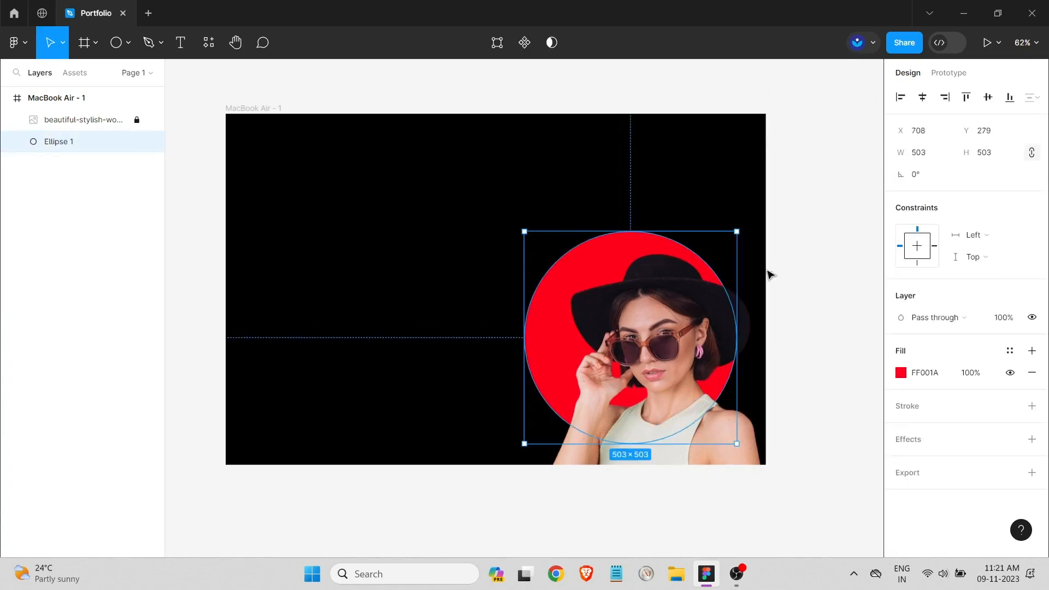
click(797, 275)
click(630, 246)
Draw a second circle about 205 px wide at the red circle's upper right and send it behind the other layers.
key(o)
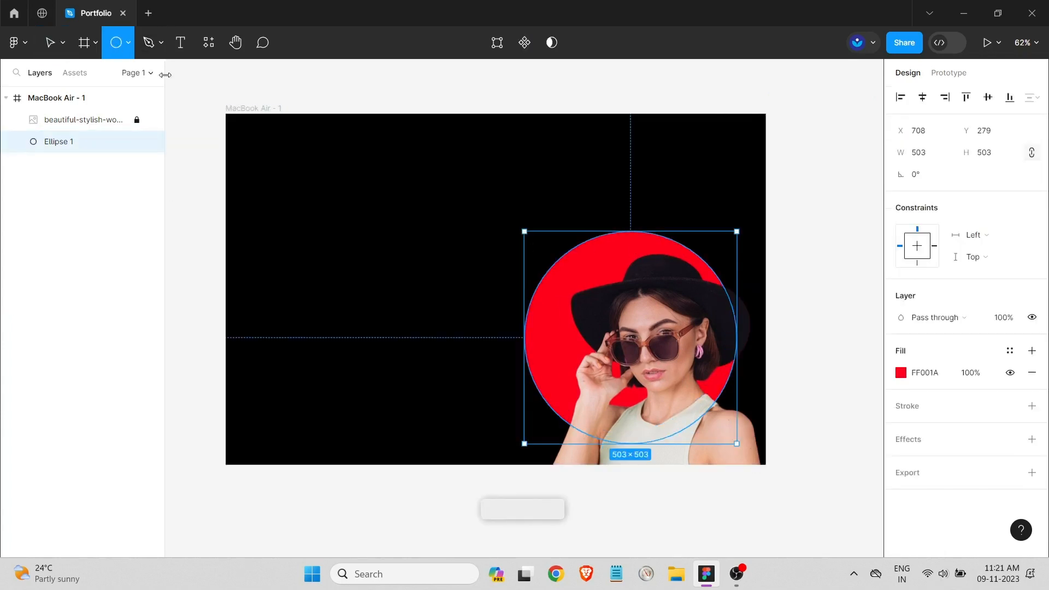
drag(495, 151, 583, 240)
drag(565, 192, 735, 263)
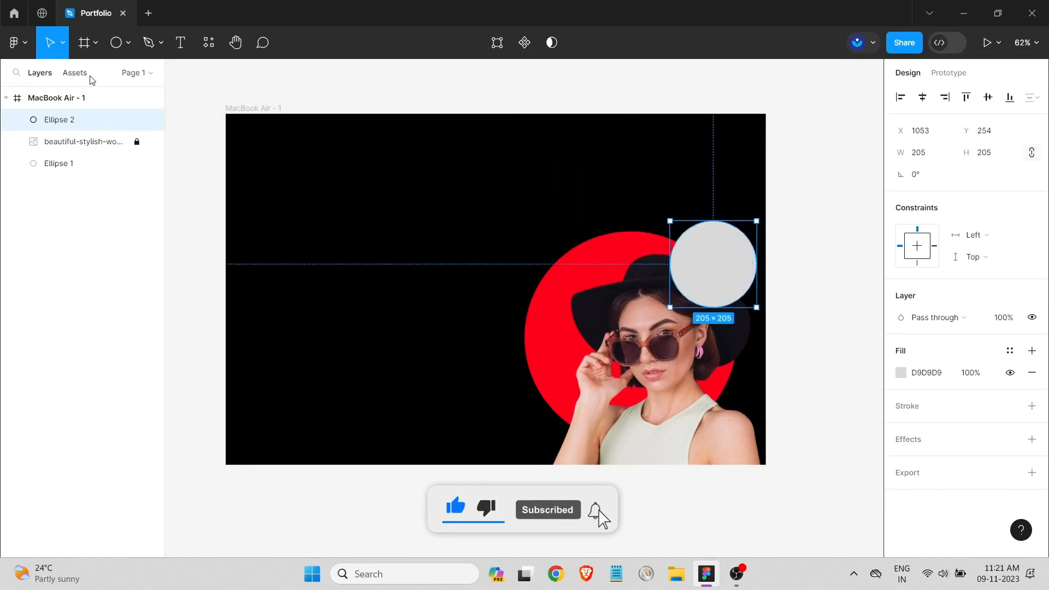
drag(75, 177, 74, 178)
Add a smaller circle about 94 px wide above the large red circle, at about X 938, Y 160.
click(359, 212)
drag(723, 247, 650, 198)
drag(683, 247, 654, 208)
Fill both grey circles with the red FF001A sampled from the large circle.
click(900, 372)
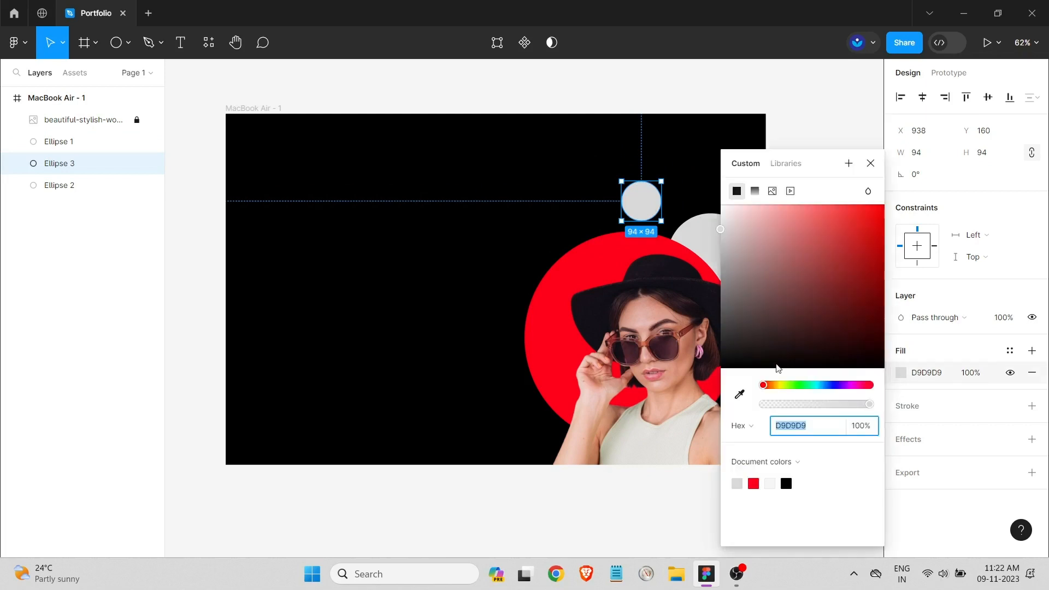
click(738, 397)
click(656, 237)
click(727, 251)
click(900, 373)
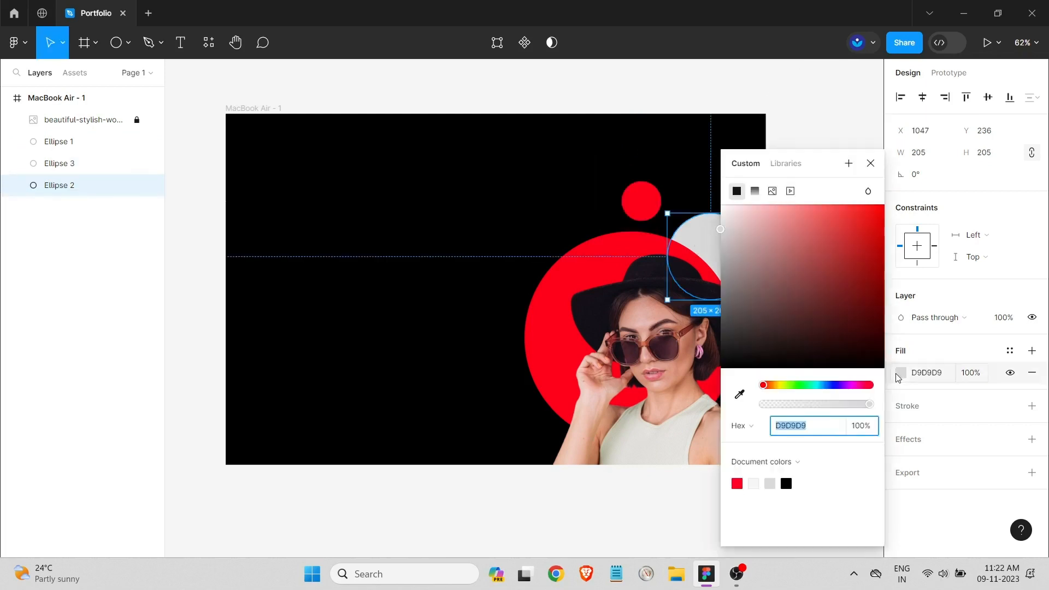
click(740, 393)
click(644, 251)
click(671, 198)
Set the fill opacity of the smallest circle to 25%.
click(659, 200)
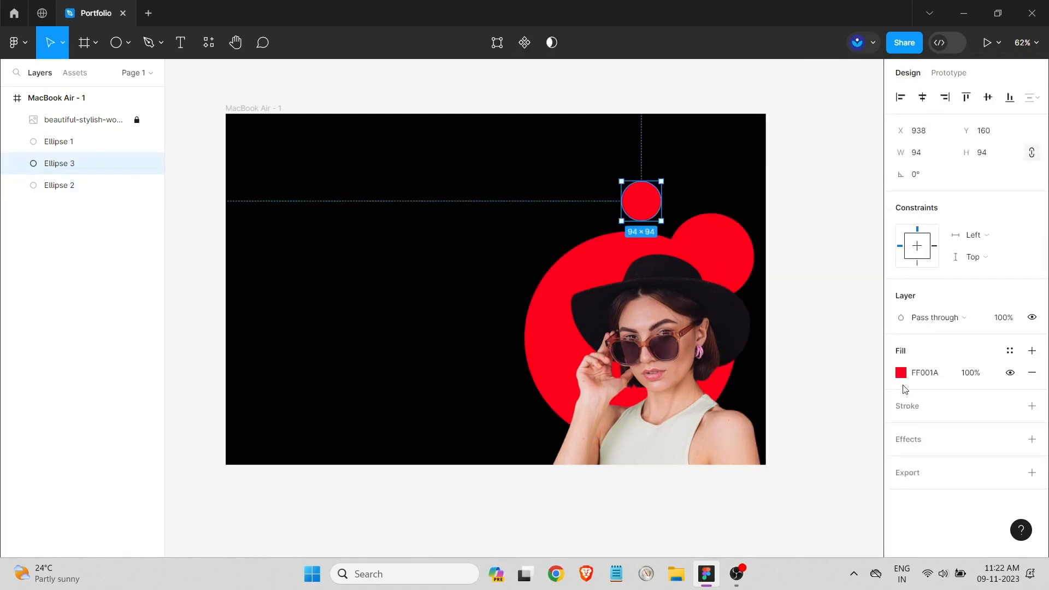
click(900, 372)
drag(871, 404, 807, 411)
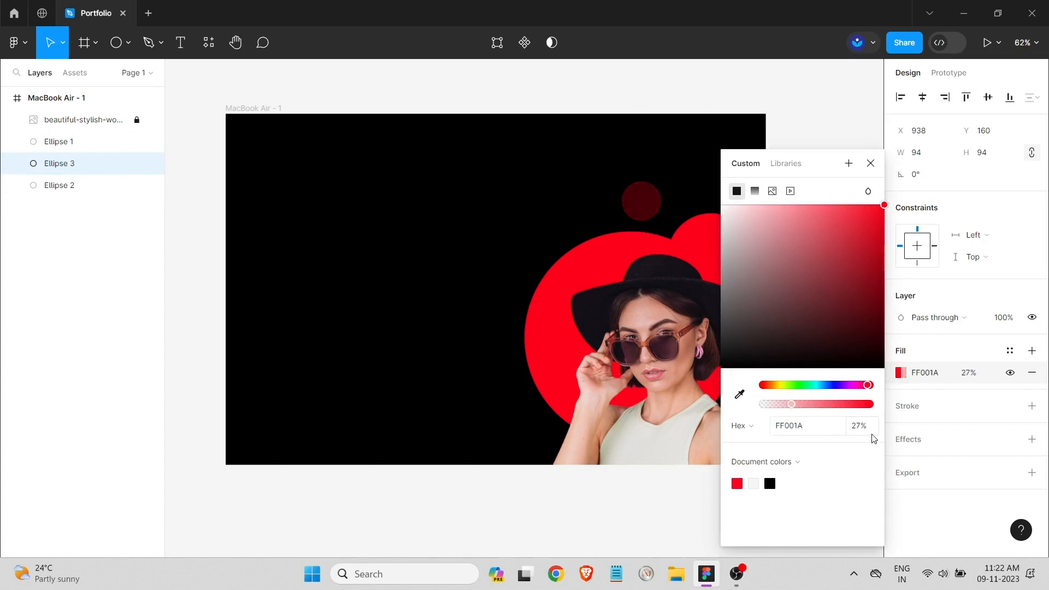
text(25)
key(Return)
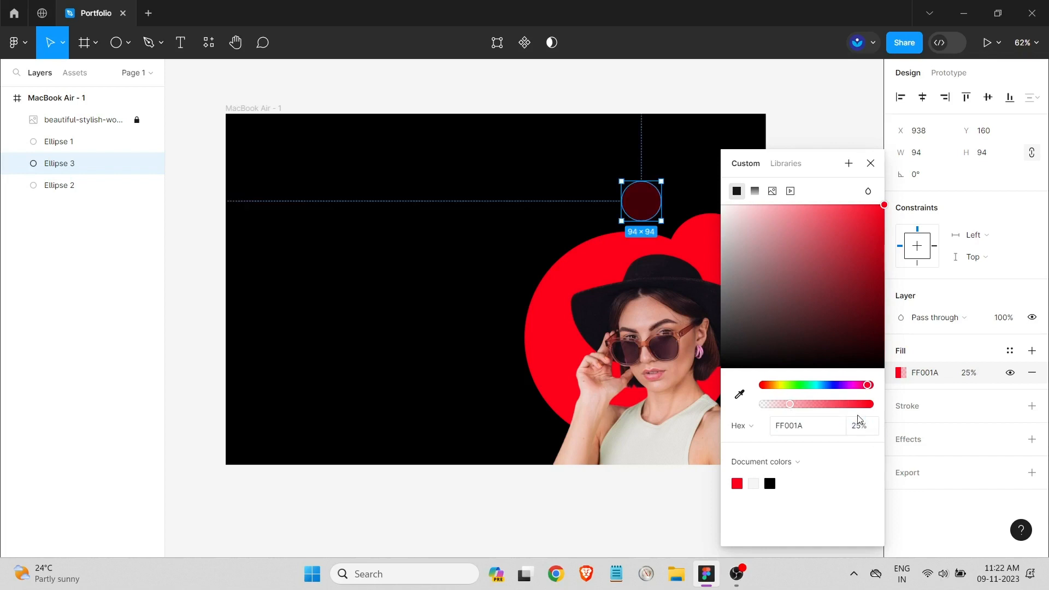
Set the 205 px circle's fill opacity to 50% and place a copy of it at the frame's lower-left corner.
click(707, 227)
click(901, 373)
drag(871, 404, 823, 407)
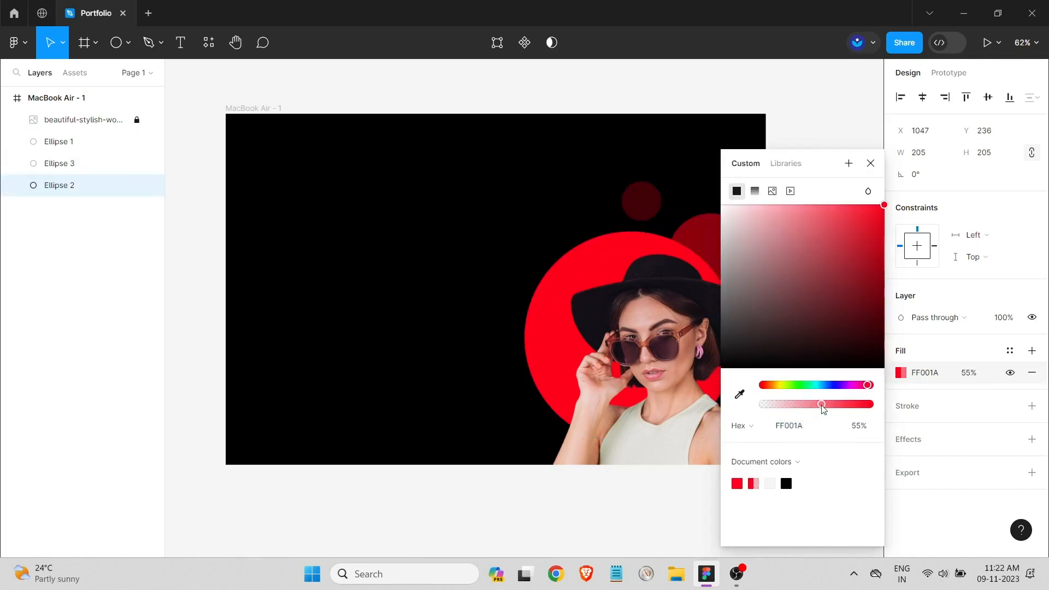
click(872, 433)
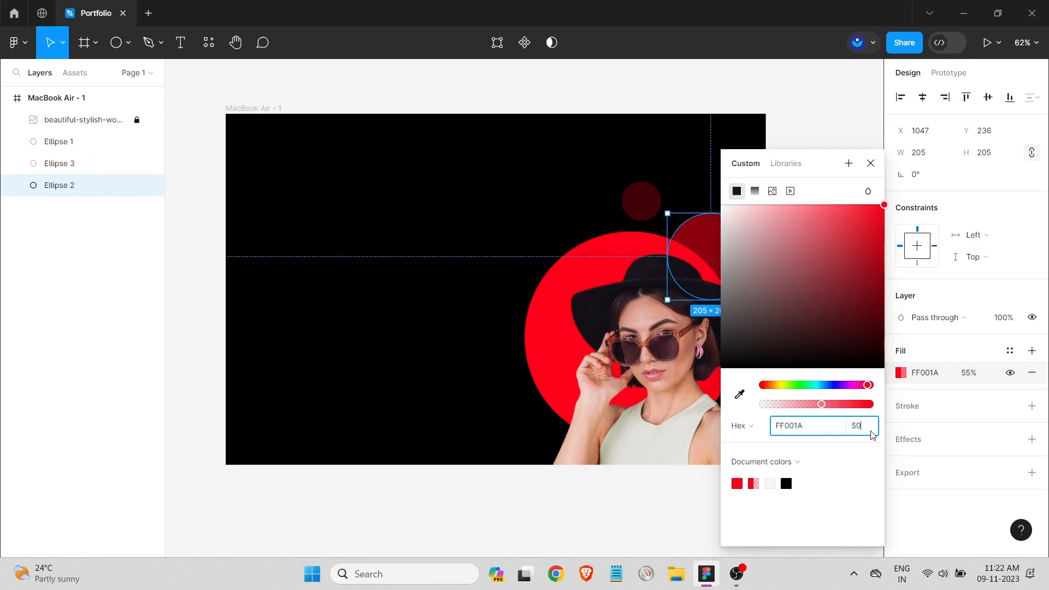
click(443, 508)
drag(722, 248, 251, 443)
click(386, 540)
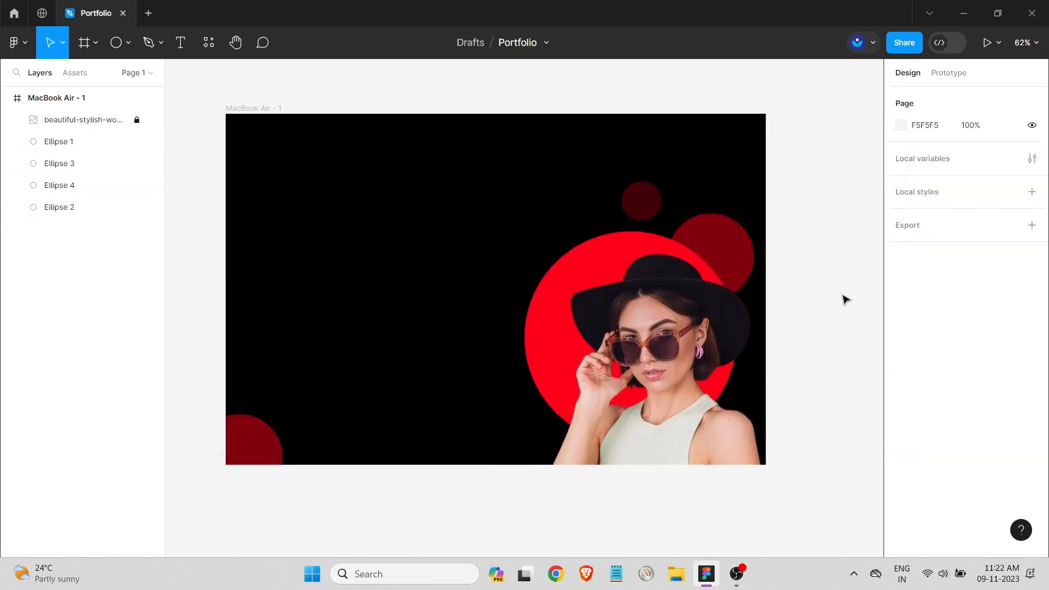
Add the portfolio owner's first name as text in the frame's upper-left area, with font size 36.
click(179, 43)
click(285, 176)
text(Sop)
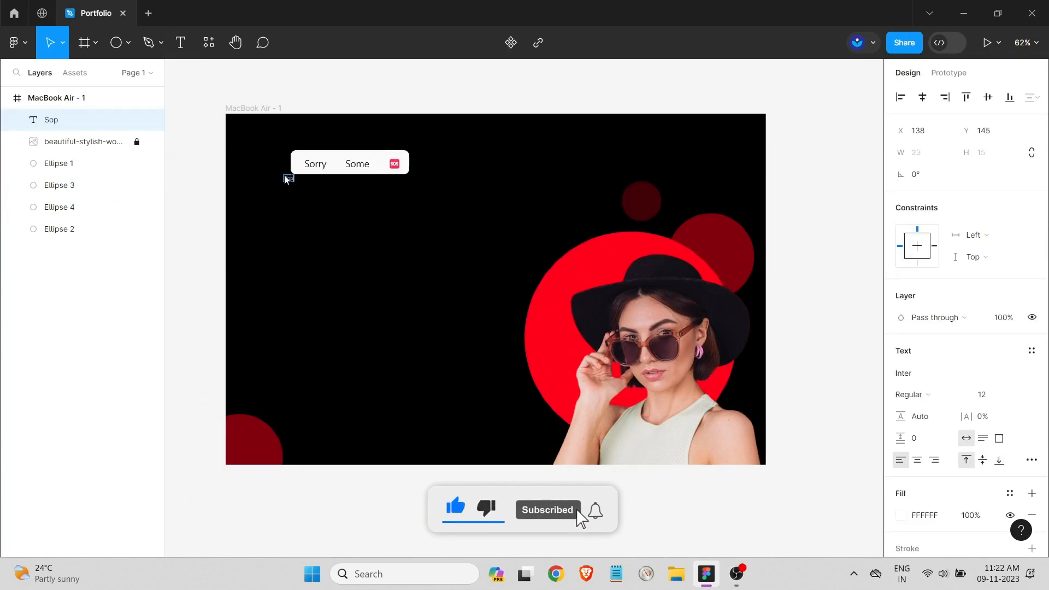
text(hia)
key(Escape)
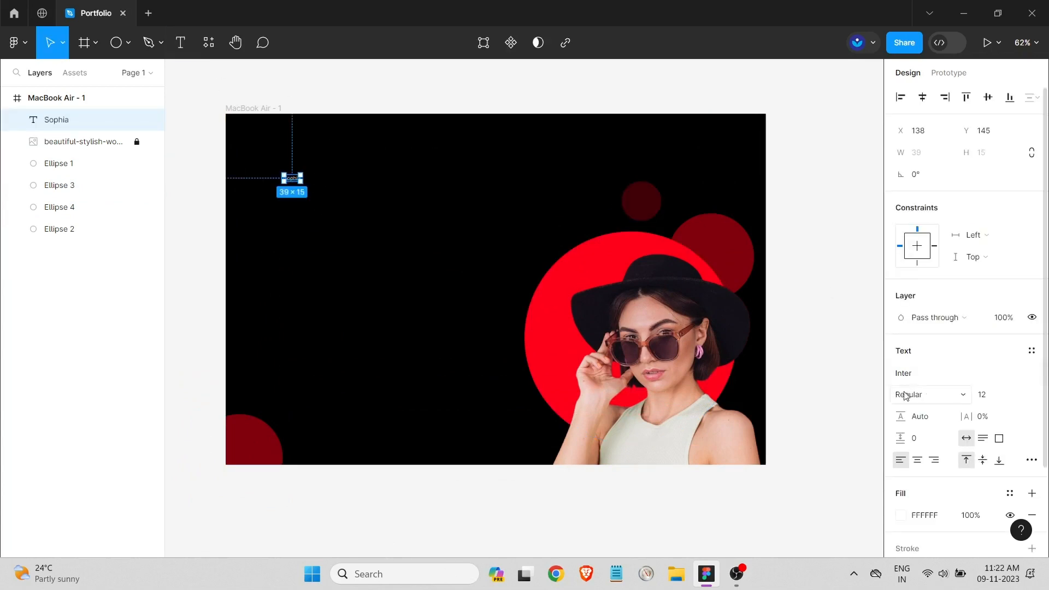
click(1015, 396)
click(1005, 455)
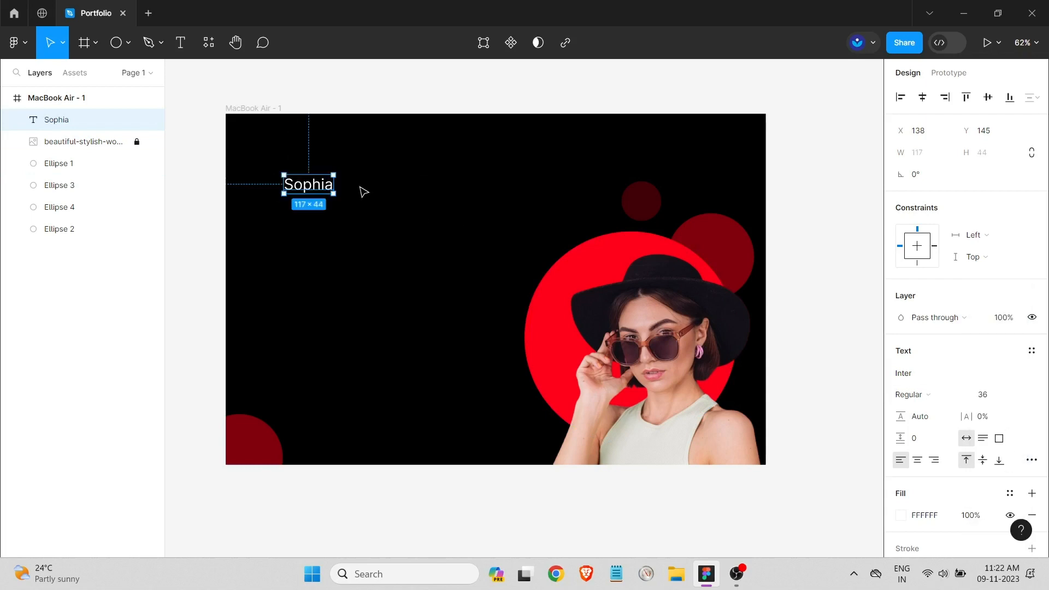
Try the Jua and K2D fonts on the name text.
click(924, 375)
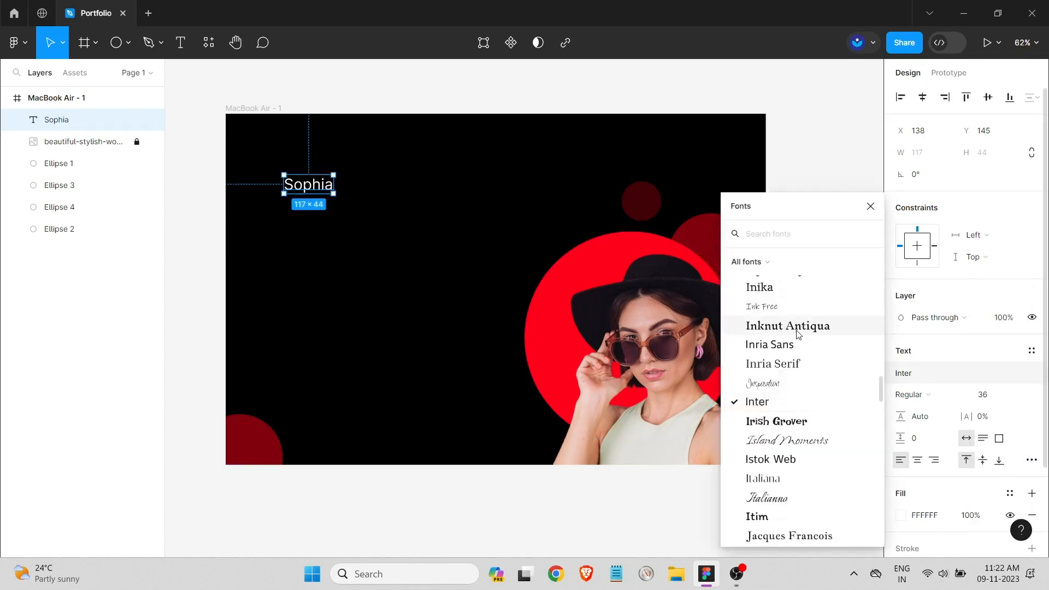
scroll(801, 356, down, 5)
scroll(804, 401, down, 5)
click(804, 377)
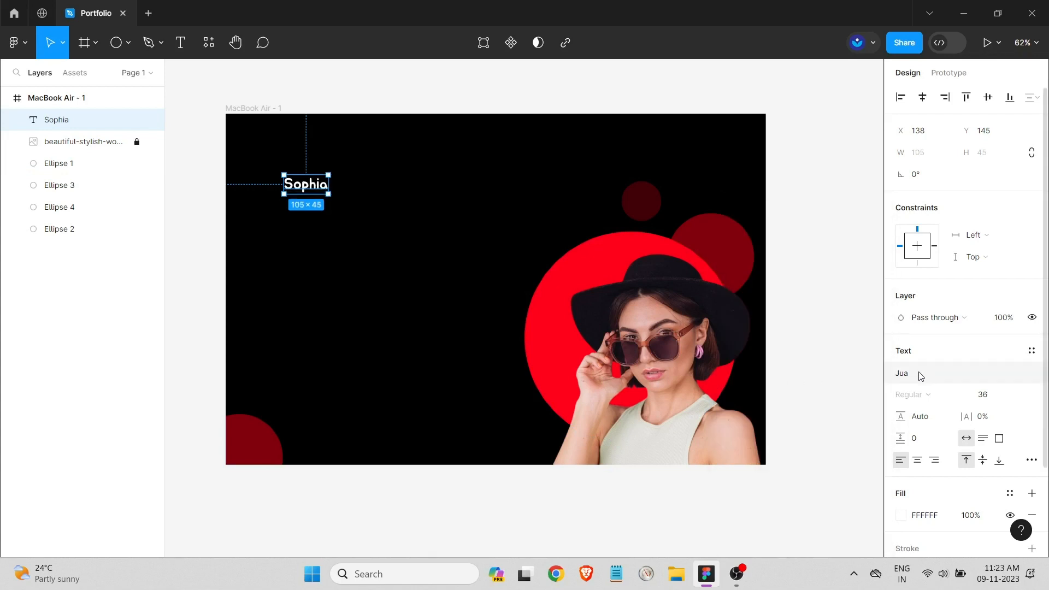
click(921, 376)
scroll(772, 391, down, 3)
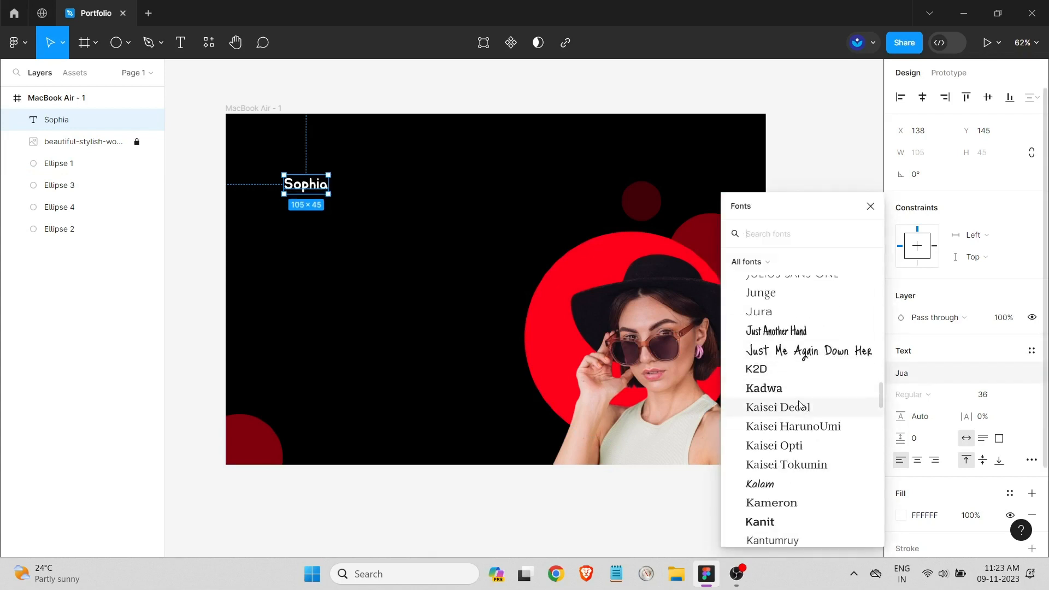
click(765, 370)
Try the Kanit, Kenia and Koulen fonts on the name text.
click(902, 376)
scroll(790, 400, down, 5)
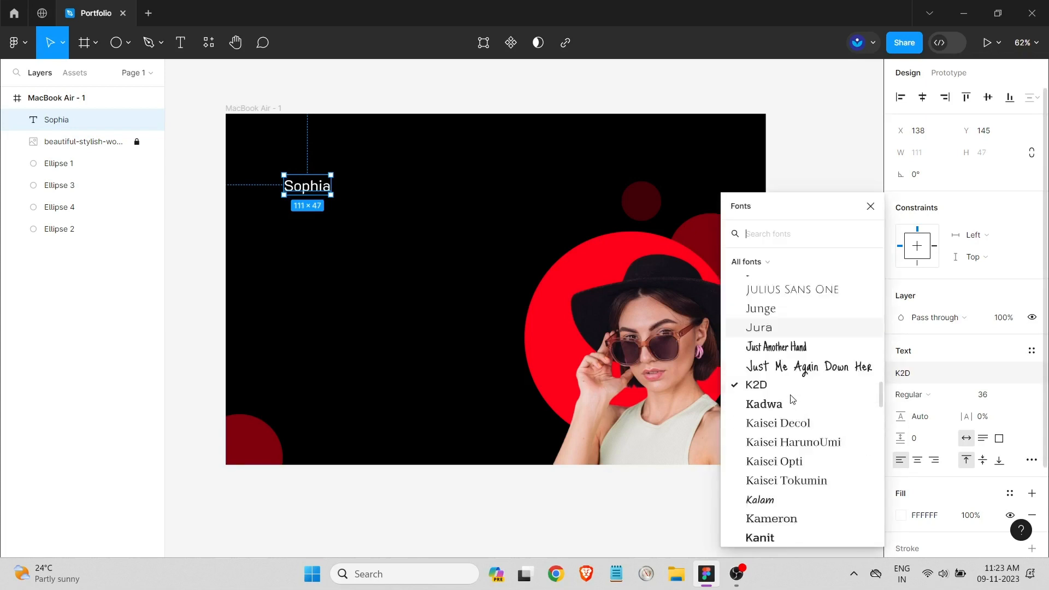
click(777, 283)
click(915, 375)
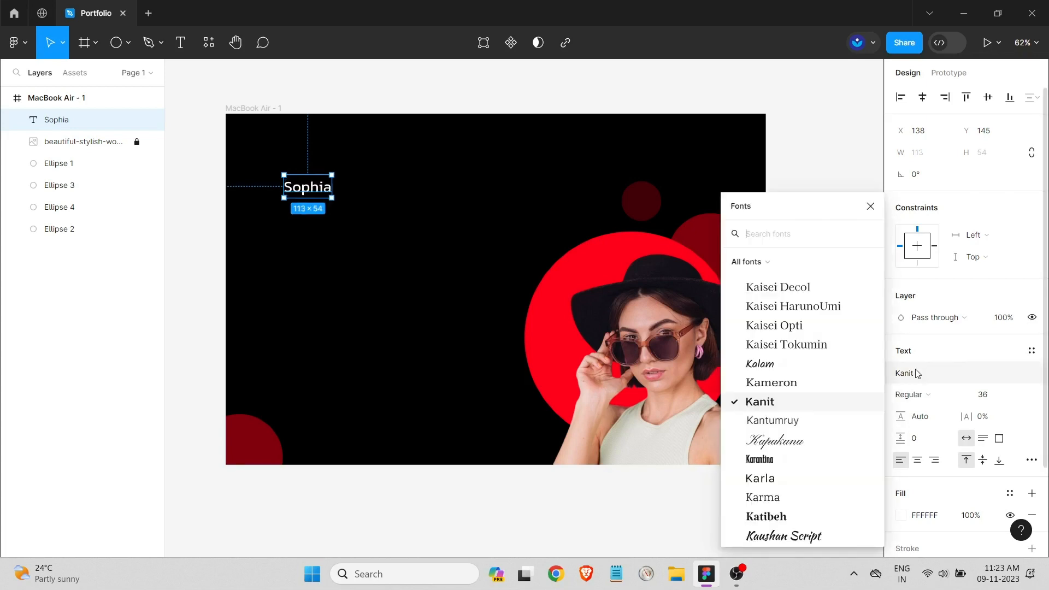
scroll(785, 380, down, 5)
click(785, 380)
click(905, 374)
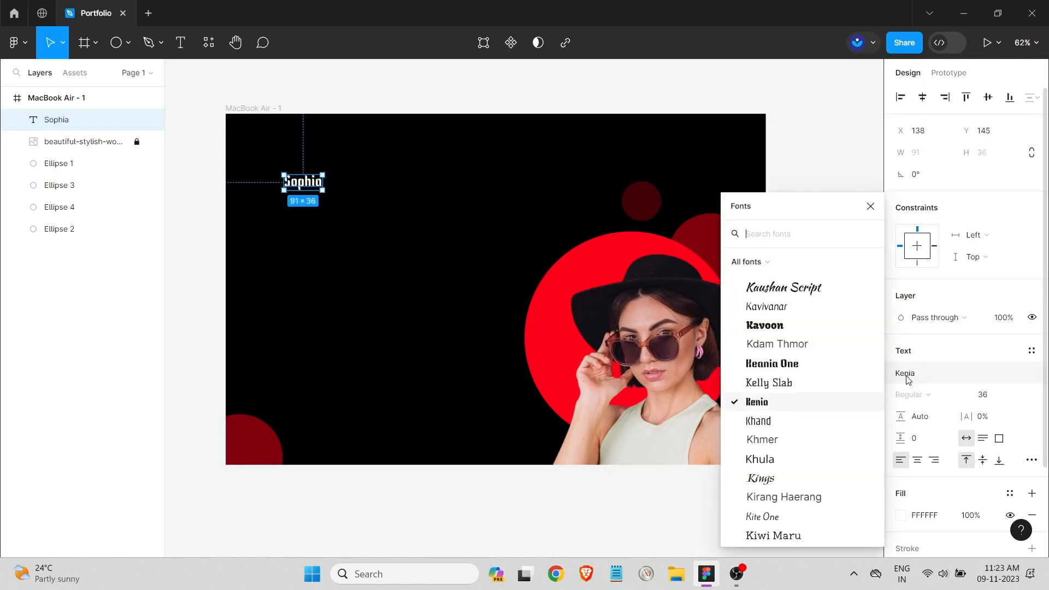
scroll(776, 437, down, 5)
click(765, 490)
Set the name text's font to Lalezar.
click(907, 373)
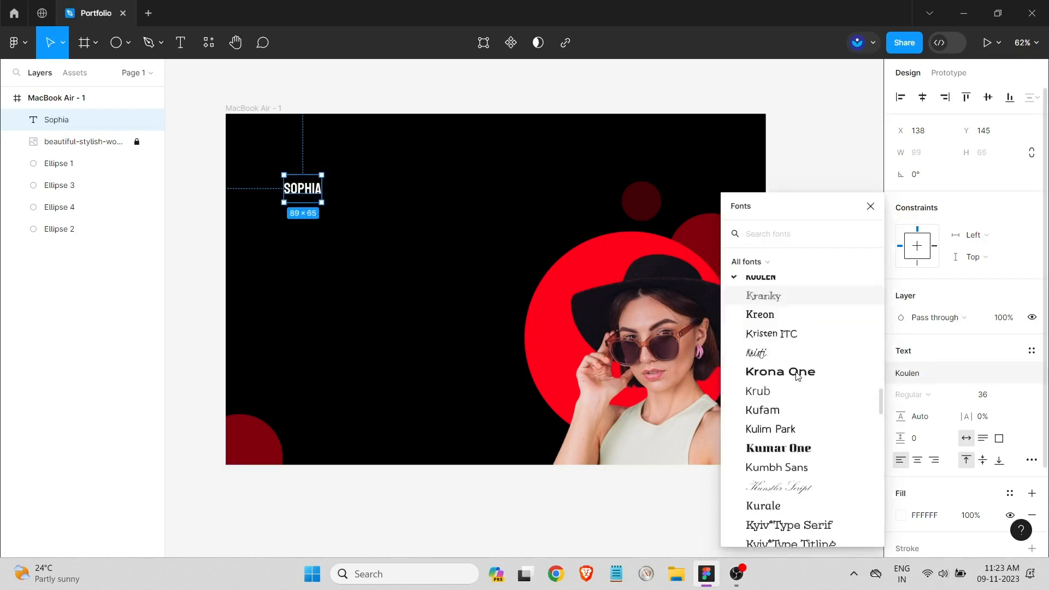
scroll(788, 316, down, 5)
click(788, 316)
click(907, 373)
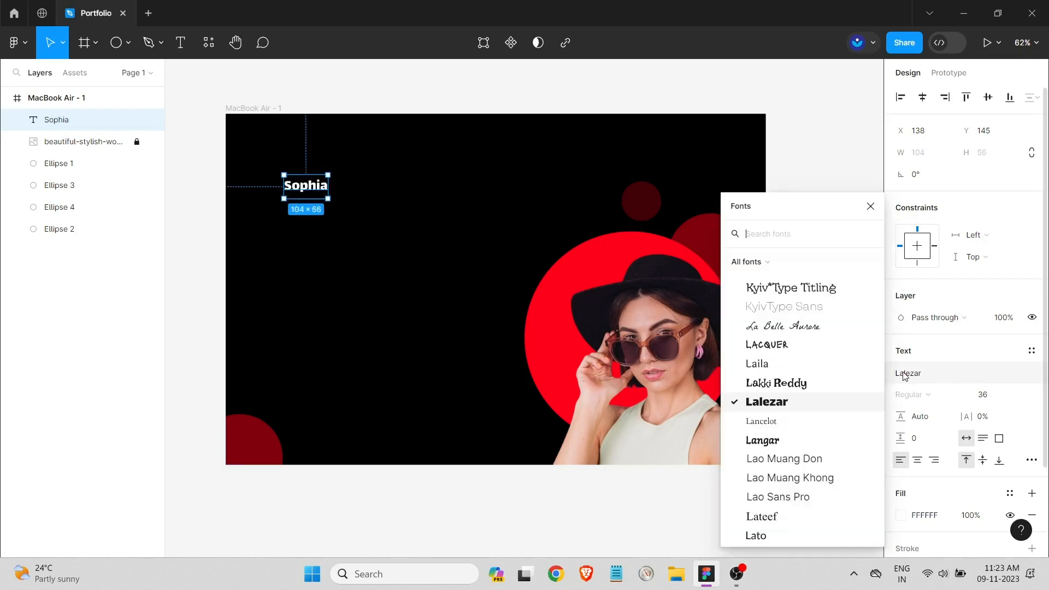
click(326, 220)
Move the name text closer to the frame's upper-left corner, at about X 83, Y 43, and set its font size to 48.
click(306, 186)
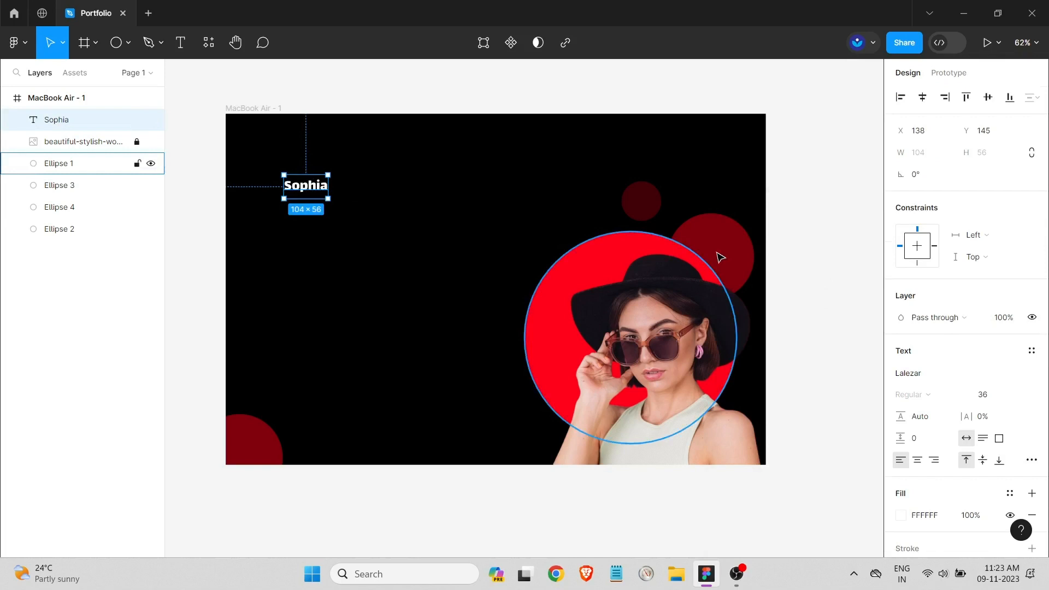
click(1015, 399)
click(1004, 458)
drag(364, 210, 342, 165)
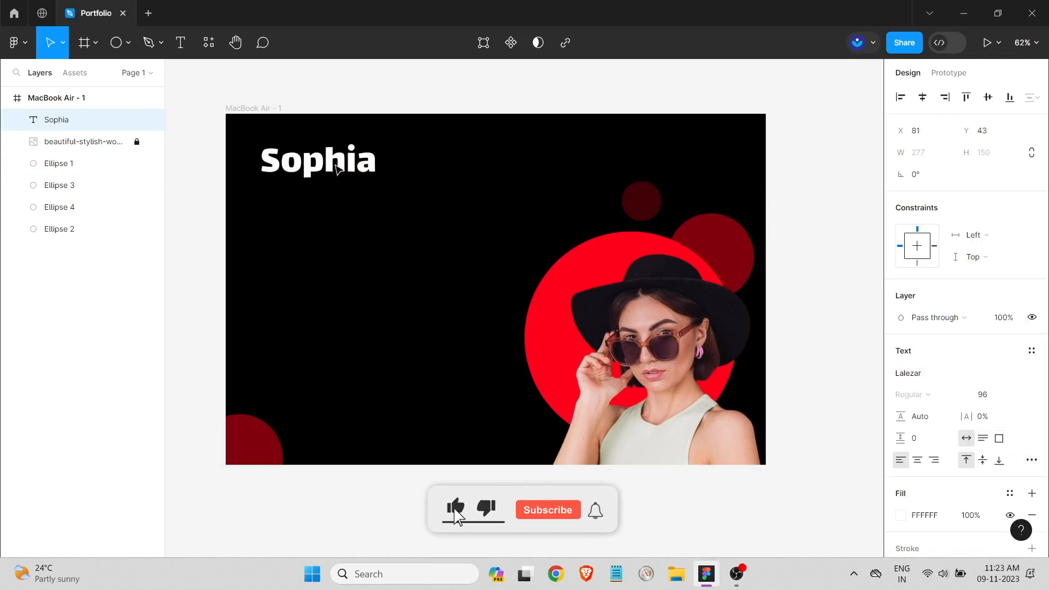
click(1001, 403)
click(1006, 369)
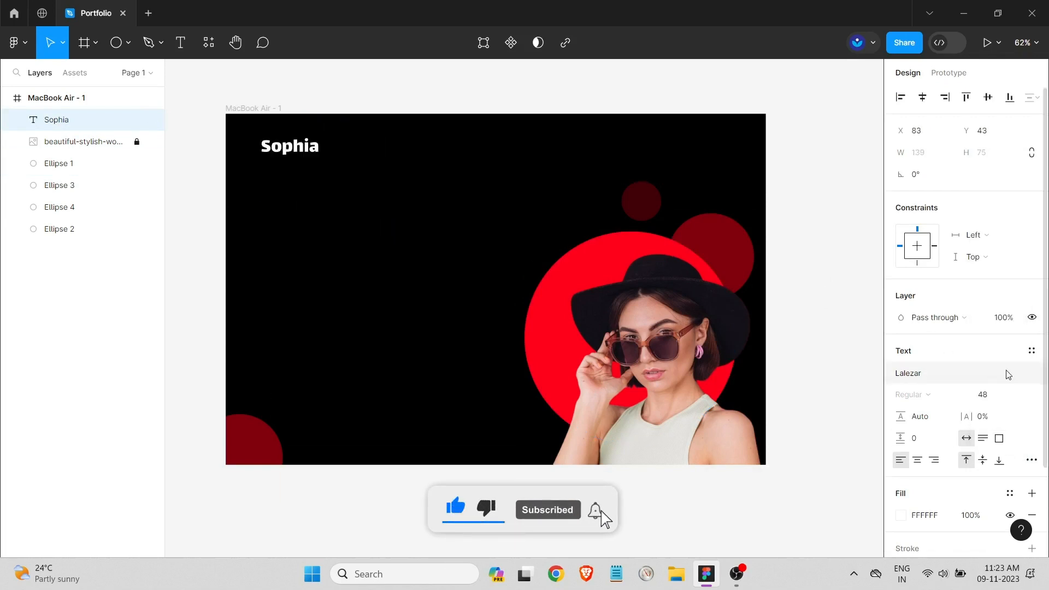
Place a copy of the smallest circle just below the name text and set the copy's fill opacity to 60%.
click(650, 217)
drag(650, 217, 391, 200)
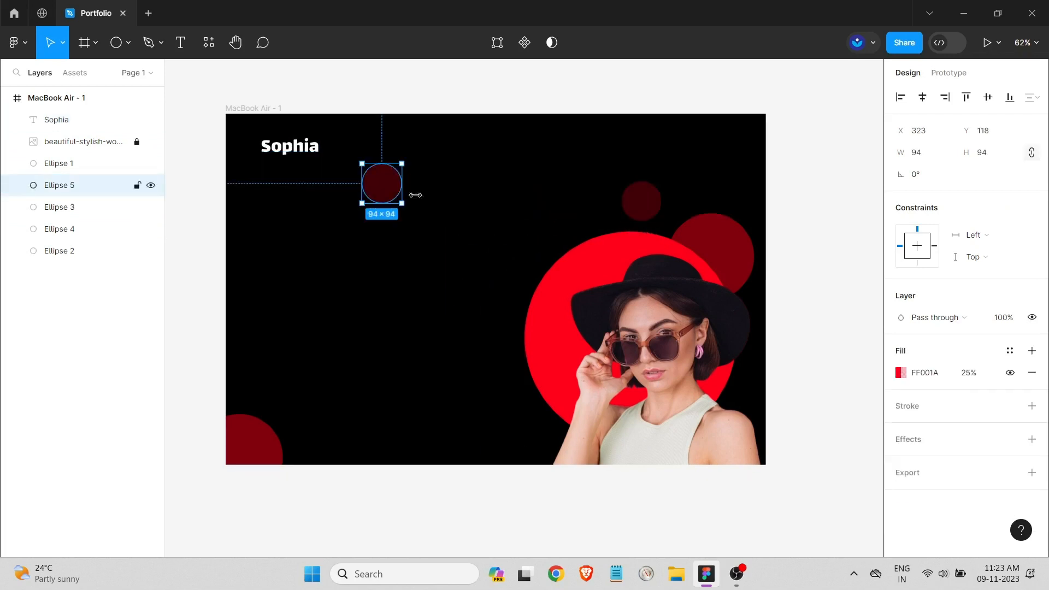
click(900, 368)
drag(812, 405, 827, 405)
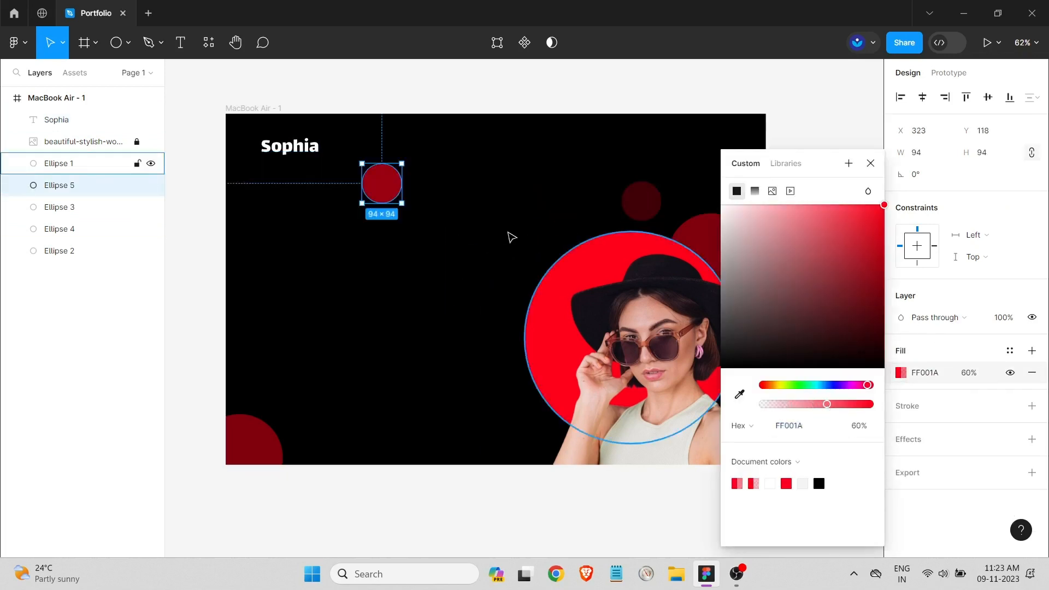
Shrink the copied circle to about 57 px and place it behind the first letters of the name text.
drag(401, 202, 280, 144)
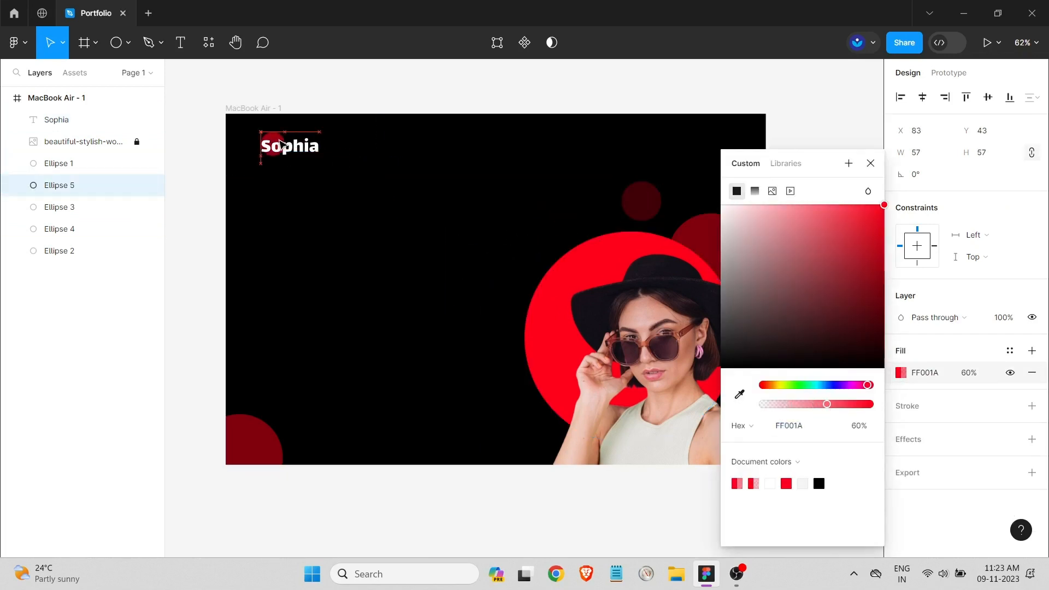
click(280, 149)
scroll(281, 149, up, 10)
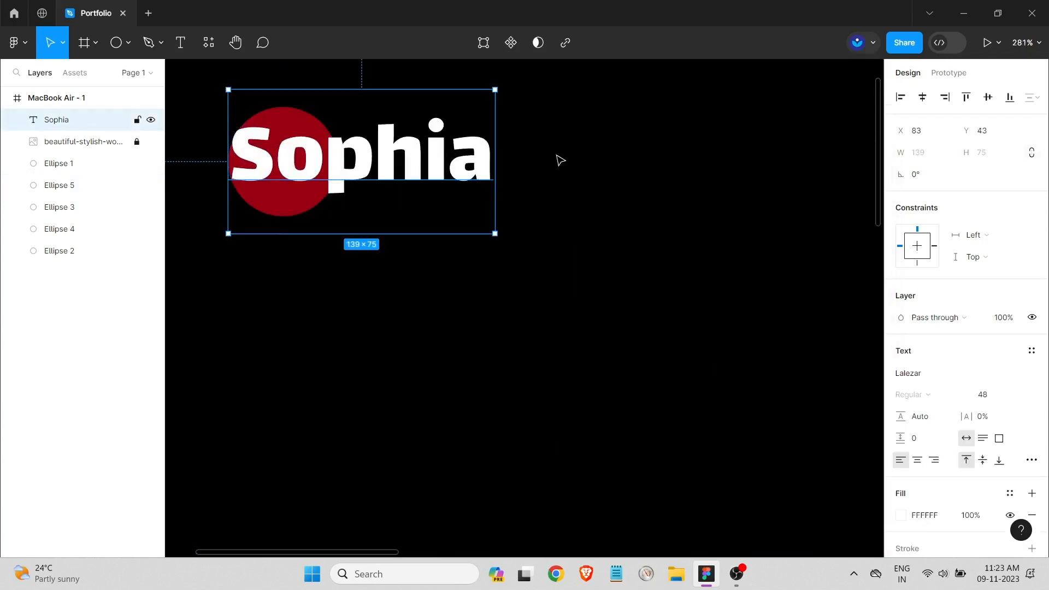
Layer a duplicate of the circle behind the name text, with the larger of the two about 89 px wide and surrounding the smaller one.
click(392, 219)
click(297, 121)
double_click(306, 125)
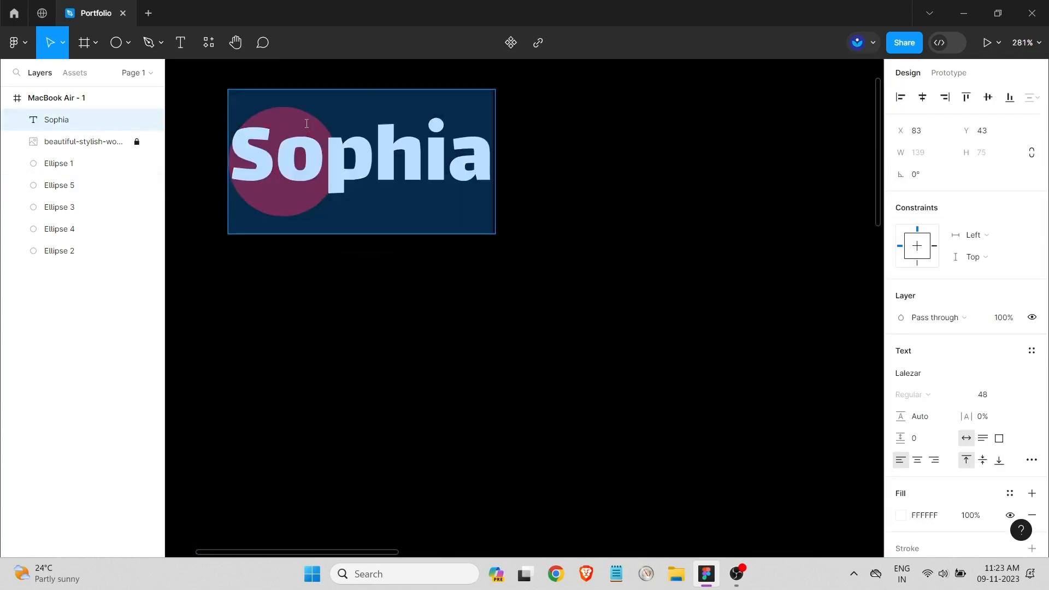
click(375, 301)
click(104, 164)
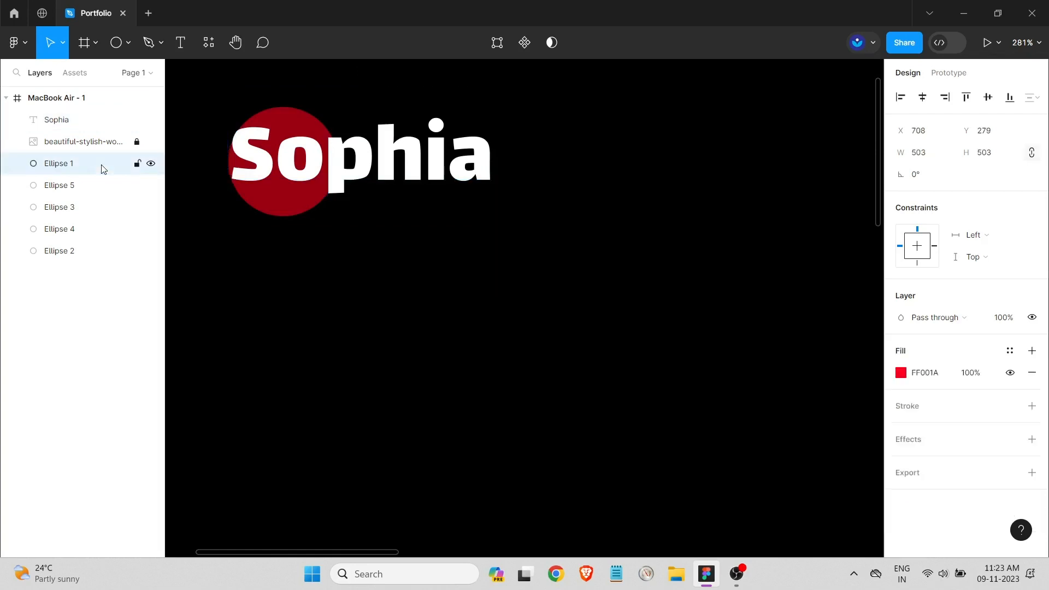
click(94, 189)
drag(335, 218, 437, 275)
key(ctrl+d)
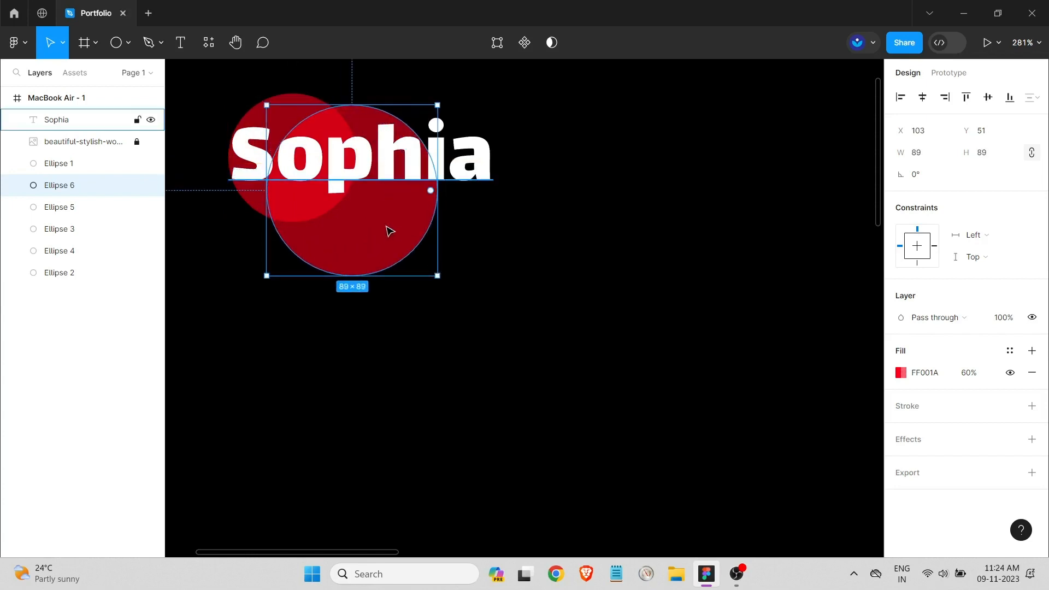
drag(385, 227, 350, 200)
click(462, 312)
Examine the name logo up close and within the whole frame layout.
scroll(487, 321, down, 10)
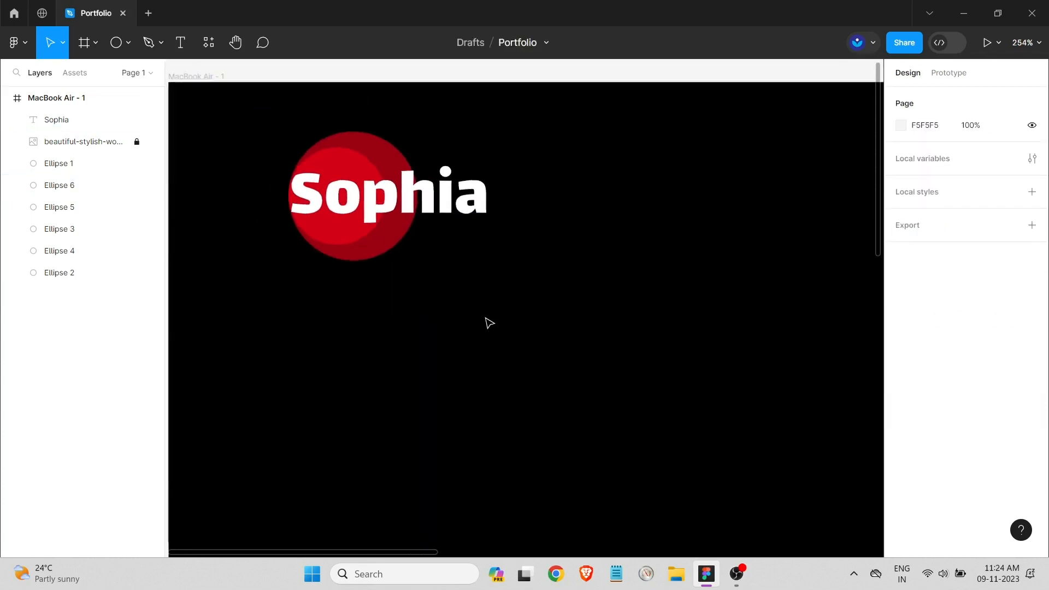
drag(341, 552, 508, 553)
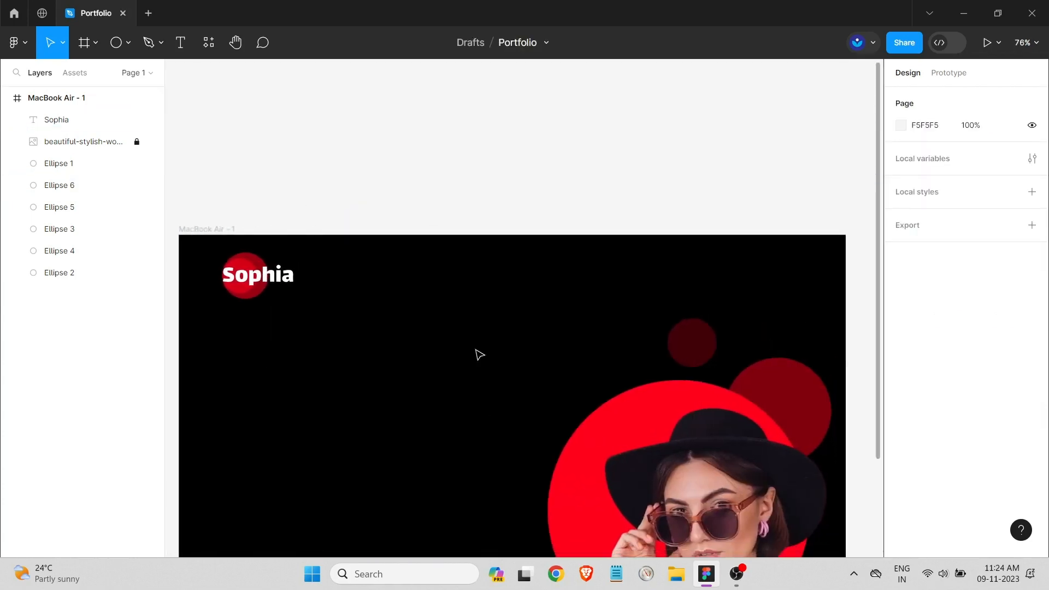
scroll(513, 305, down, 4)
scroll(514, 282, down, 1)
drag(388, 288, 350, 270)
click(447, 293)
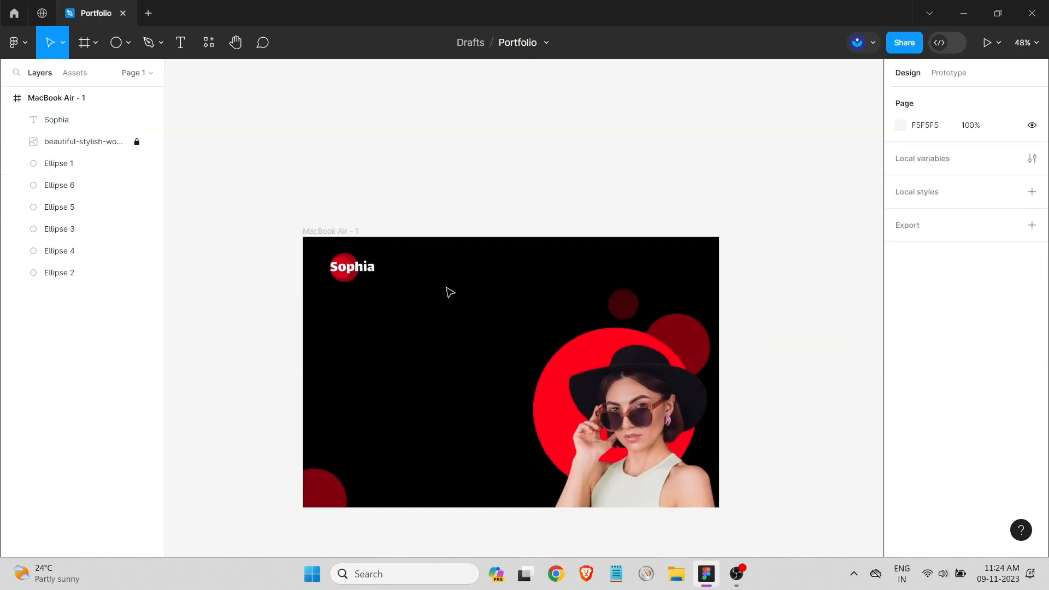
scroll(395, 307, up, 5)
click(324, 236)
click(424, 283)
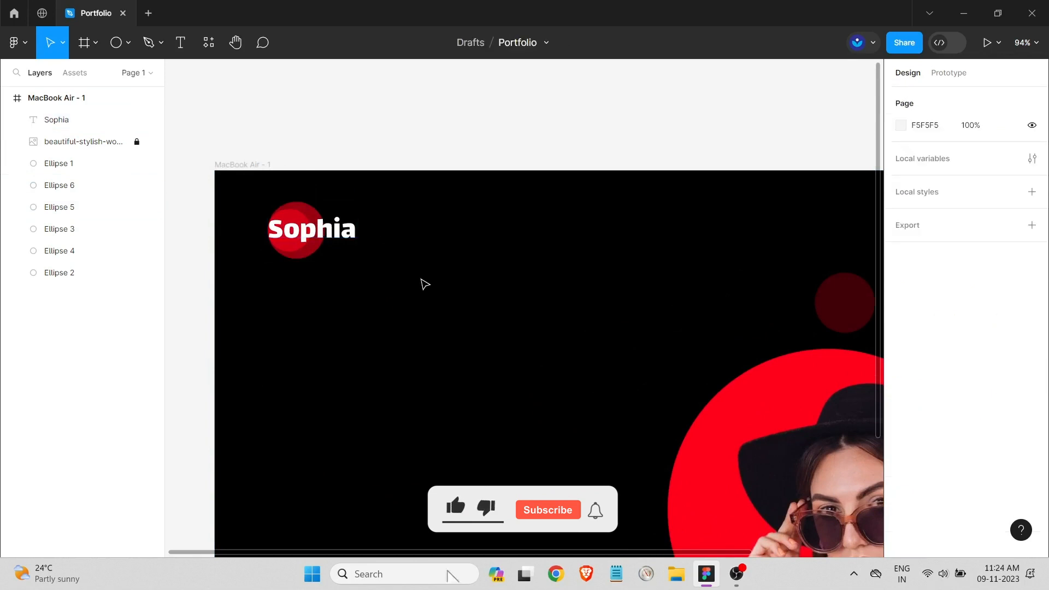
scroll(445, 298, down, 4)
scroll(536, 237, up, 2)
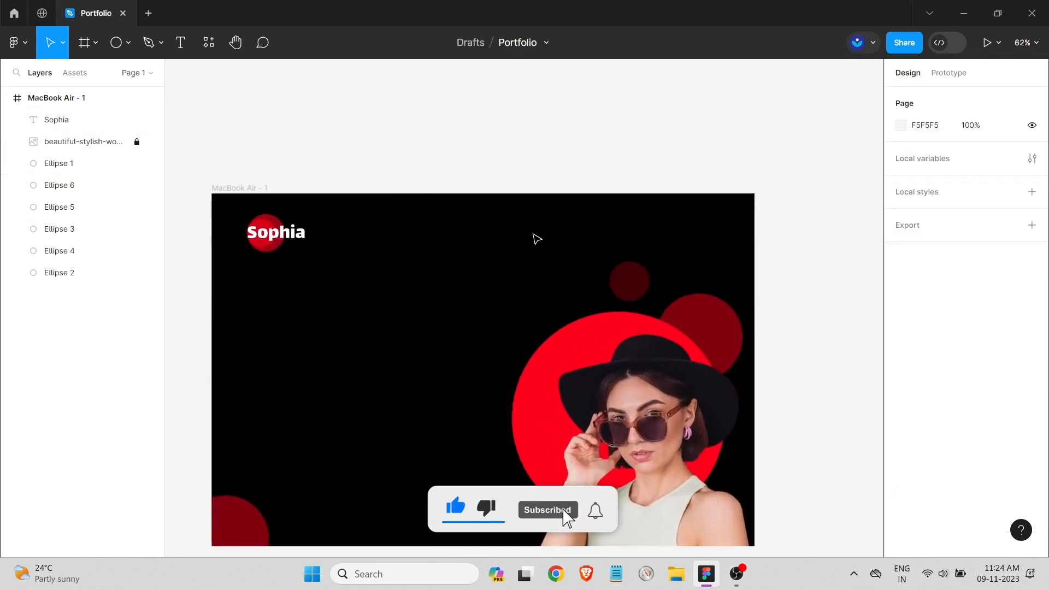
scroll(536, 237, down, 2)
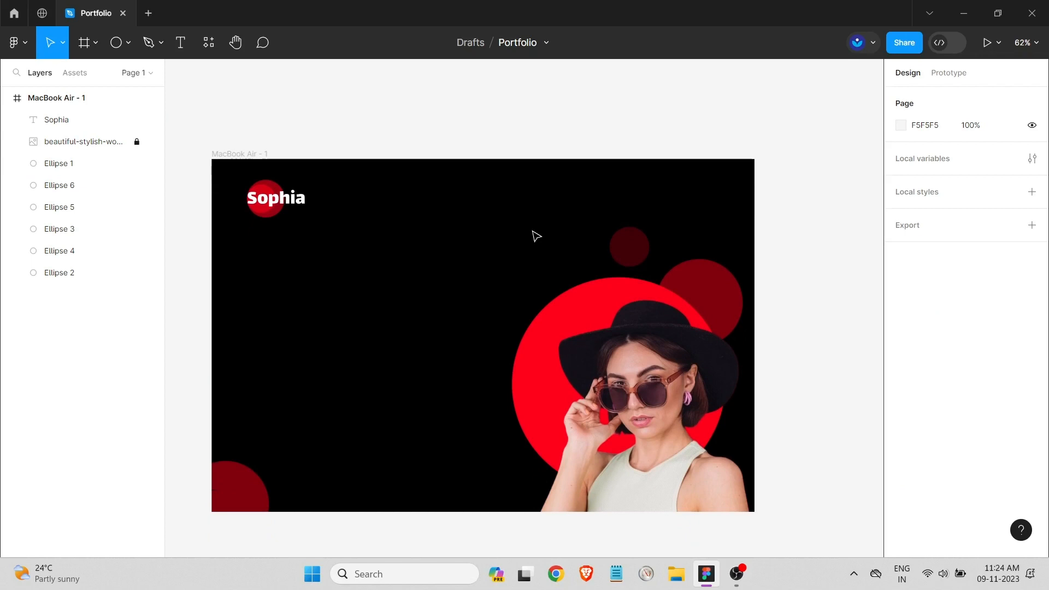
Add a "Home" text beside the name logo and set its font size to 24.
key(t)
click(393, 203)
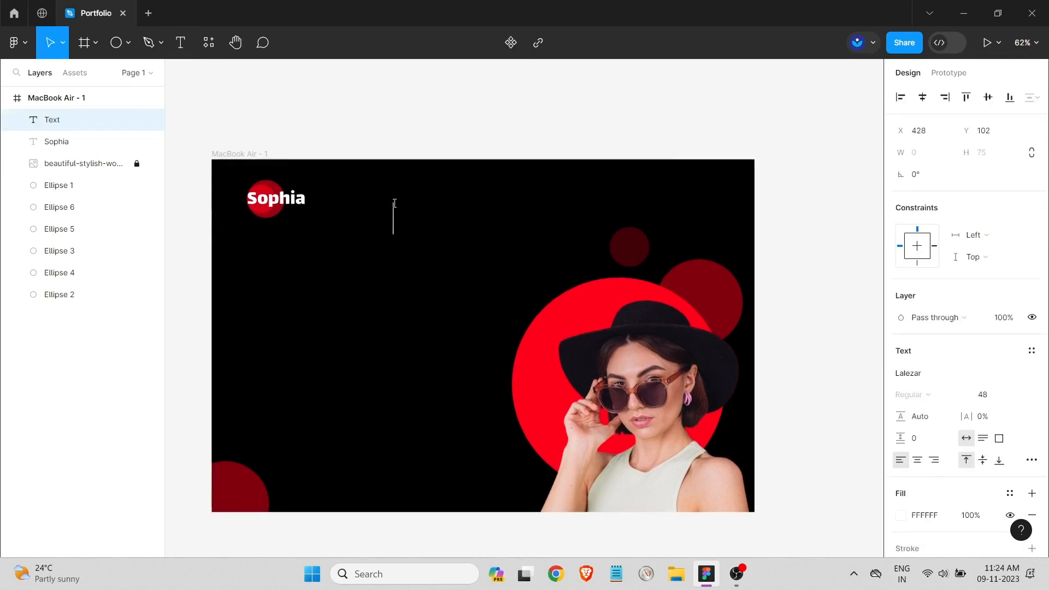
text(Home)
key(Escape)
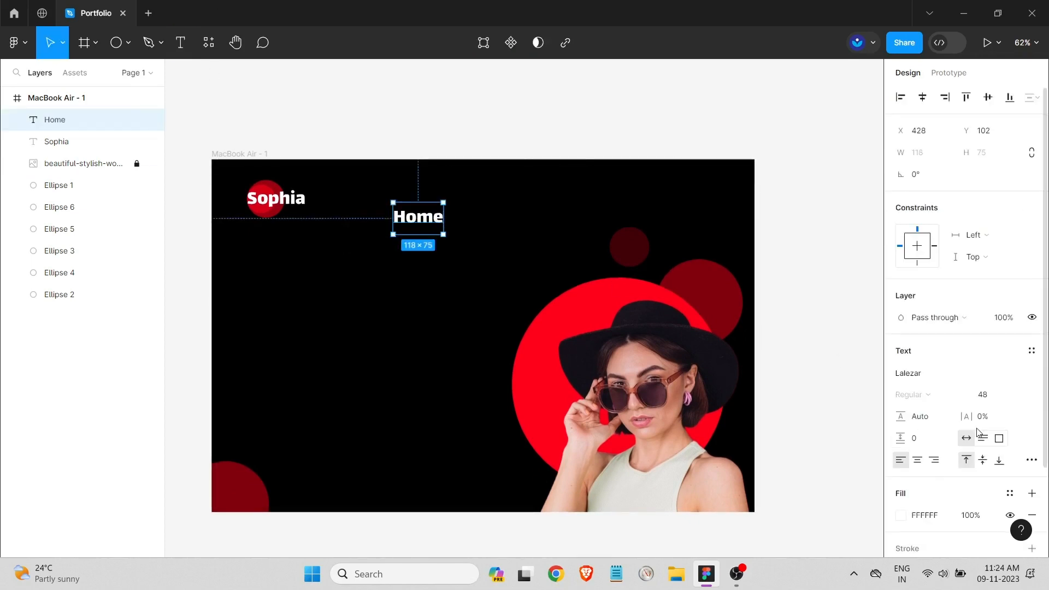
click(1015, 394)
click(1015, 329)
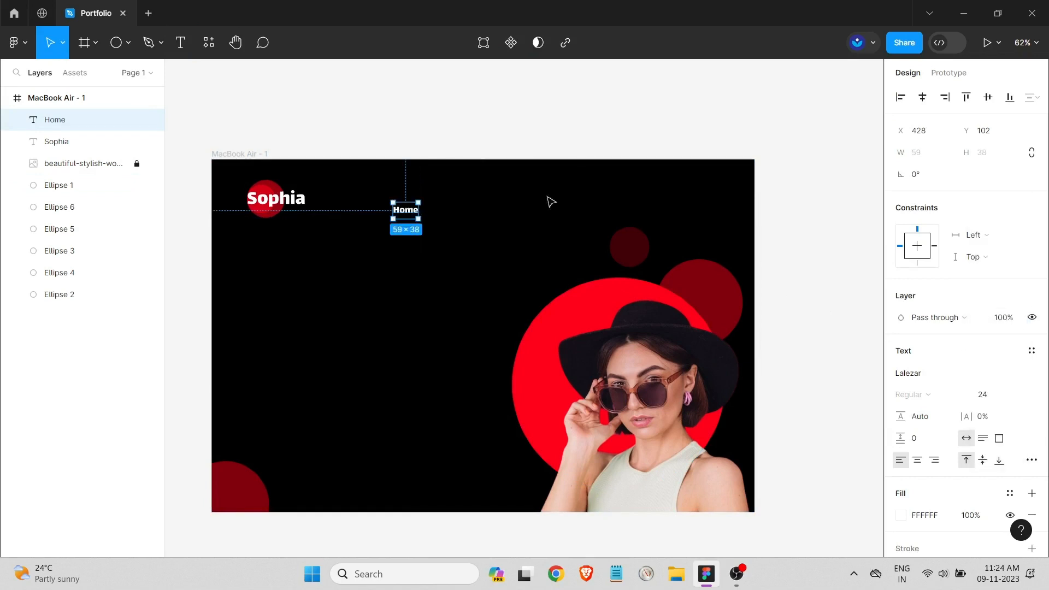
Move the "Home" text to about X 470, Y 76, level with the name text.
click(548, 202)
click(406, 211)
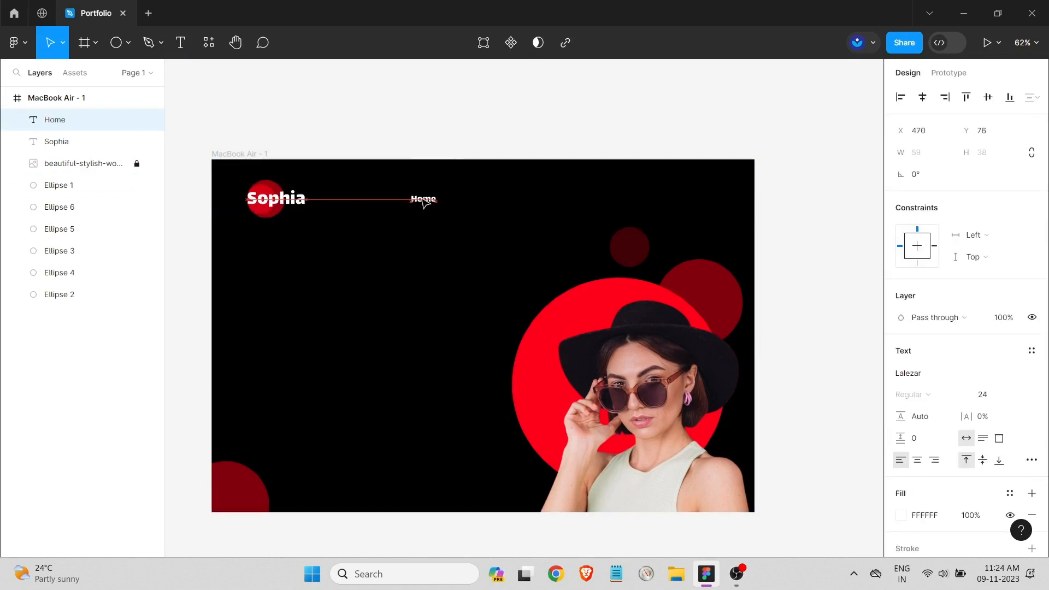
click(522, 309)
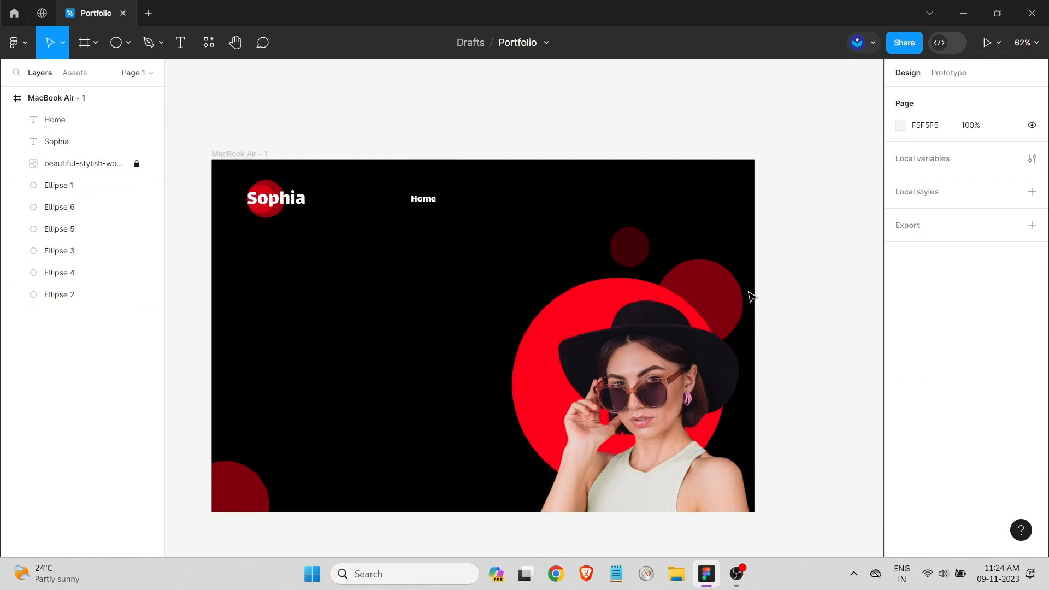
Add an "About us" text to the right of "Home" in the frame's header area.
click(180, 42)
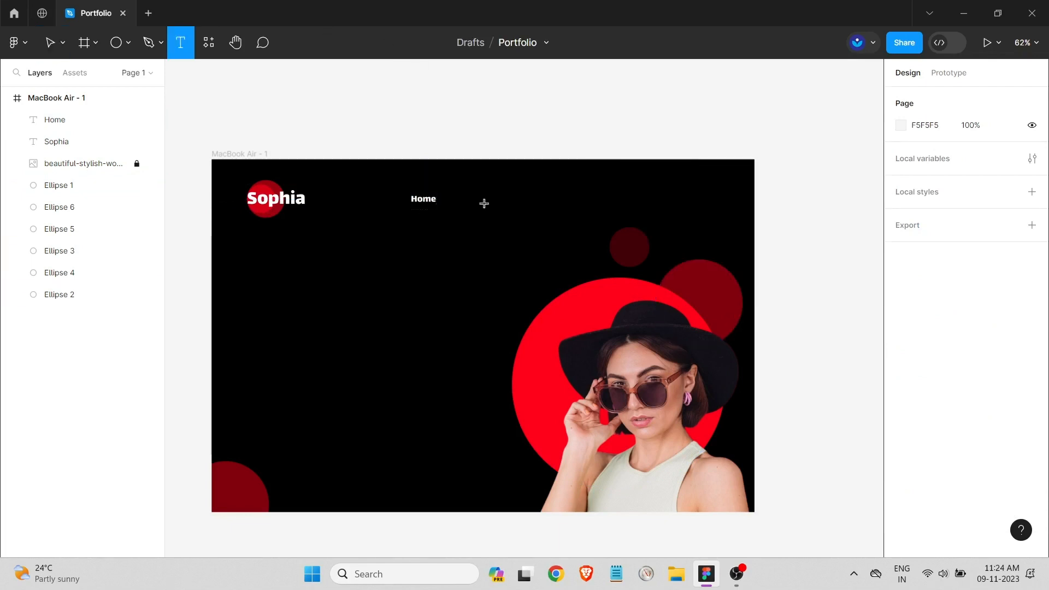
click(485, 202)
text(About u)
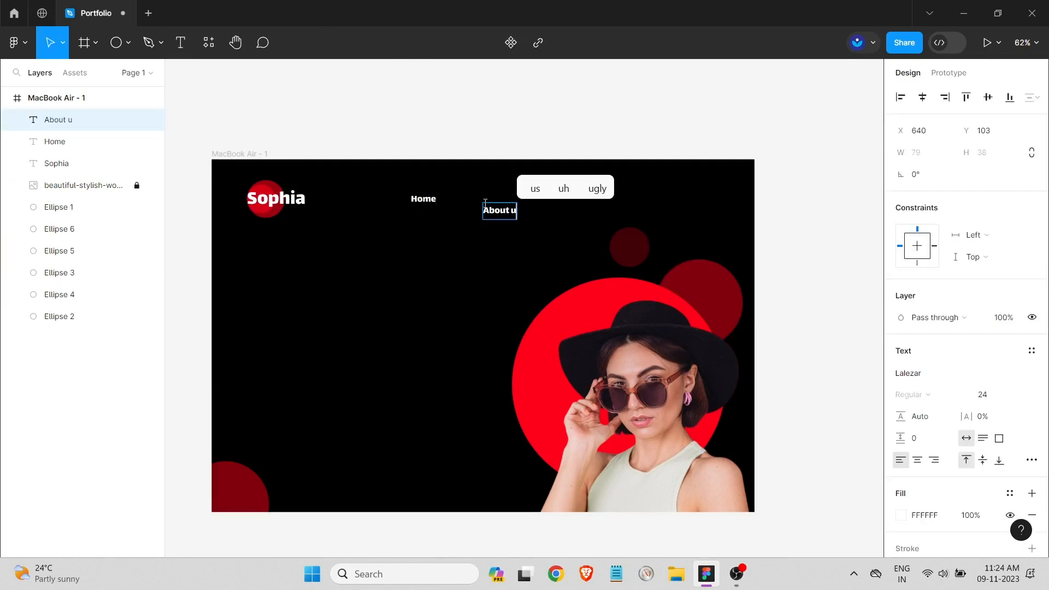
text(s)
key(Escape)
Add a "Service" text below and to the right of "About us".
click(185, 43)
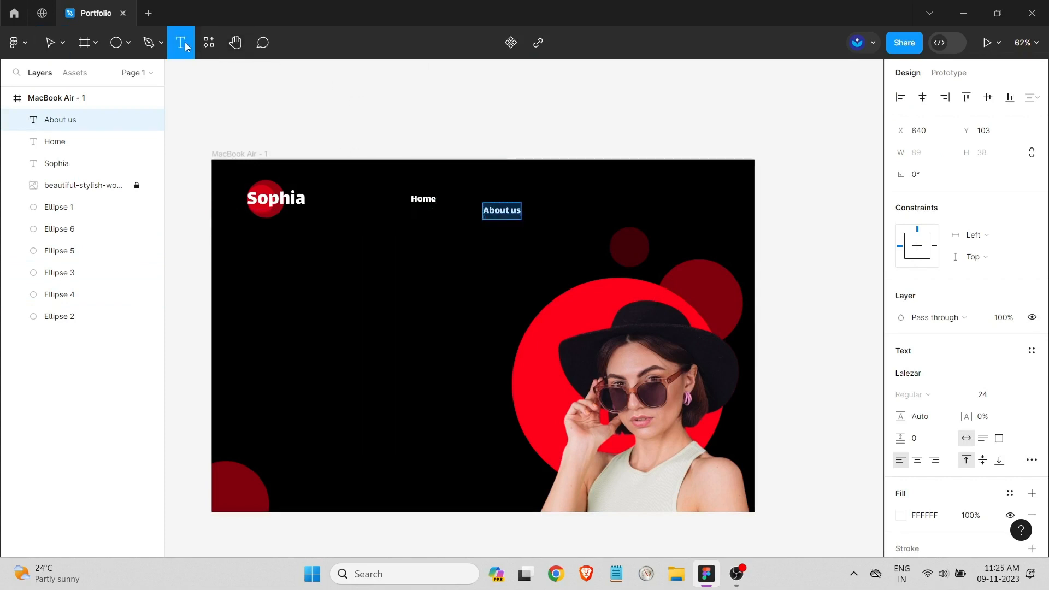
click(537, 240)
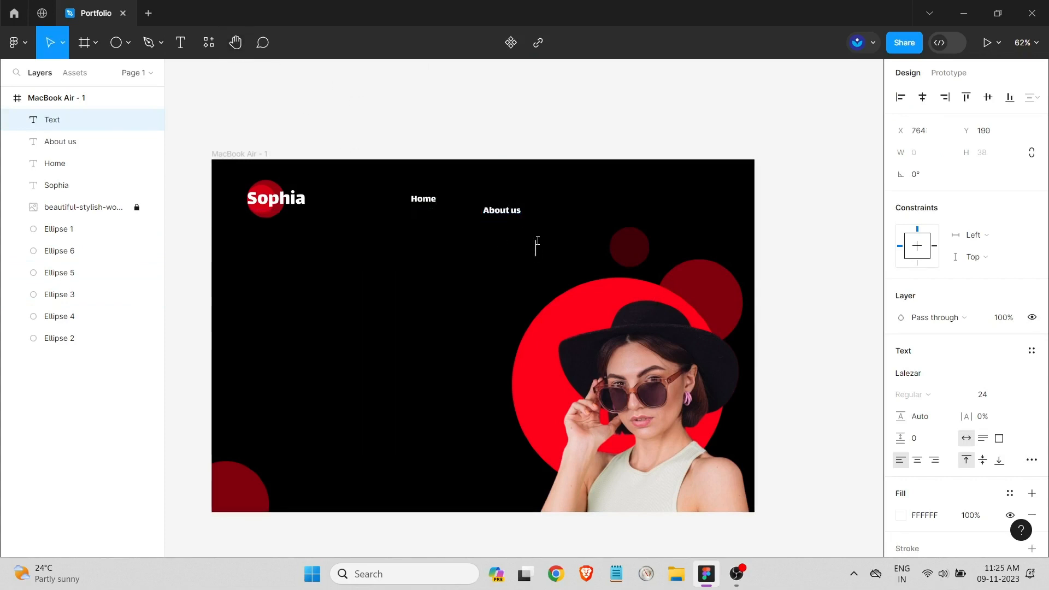
text(Servid)
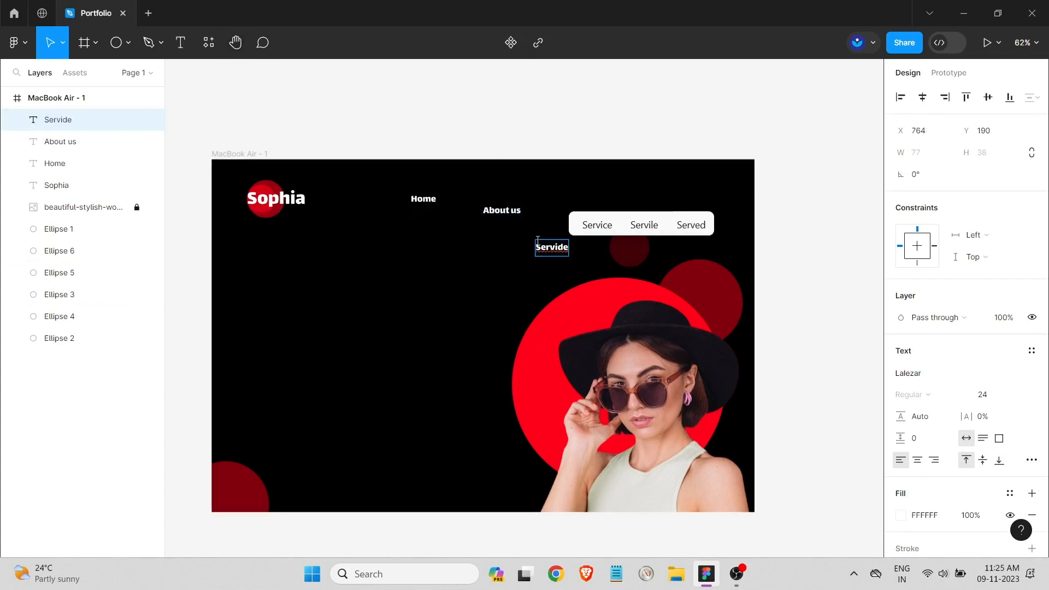
text(e)
click(609, 228)
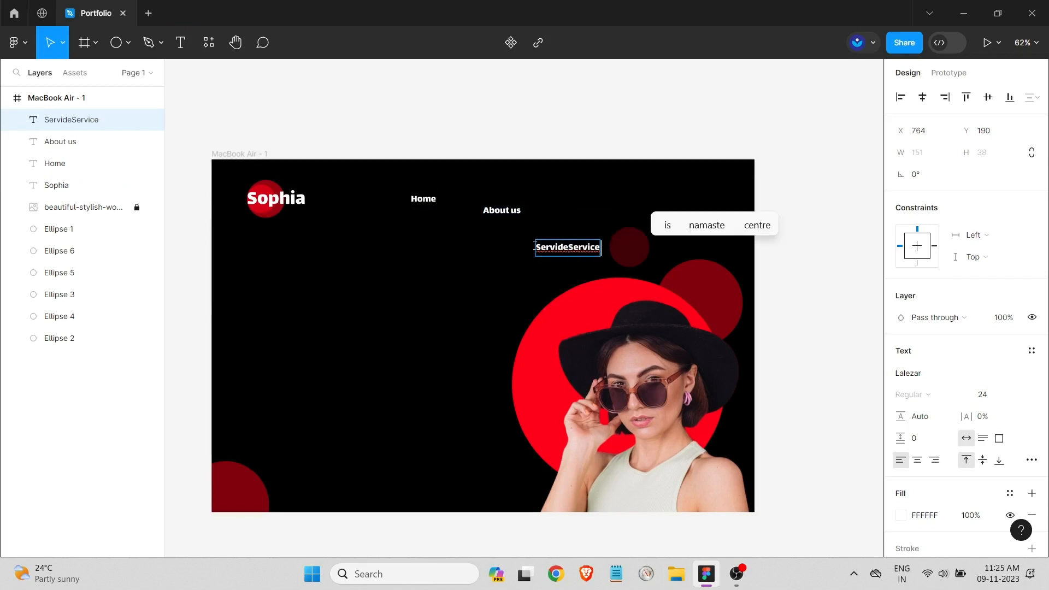
drag(571, 243, 539, 247)
key(Escape)
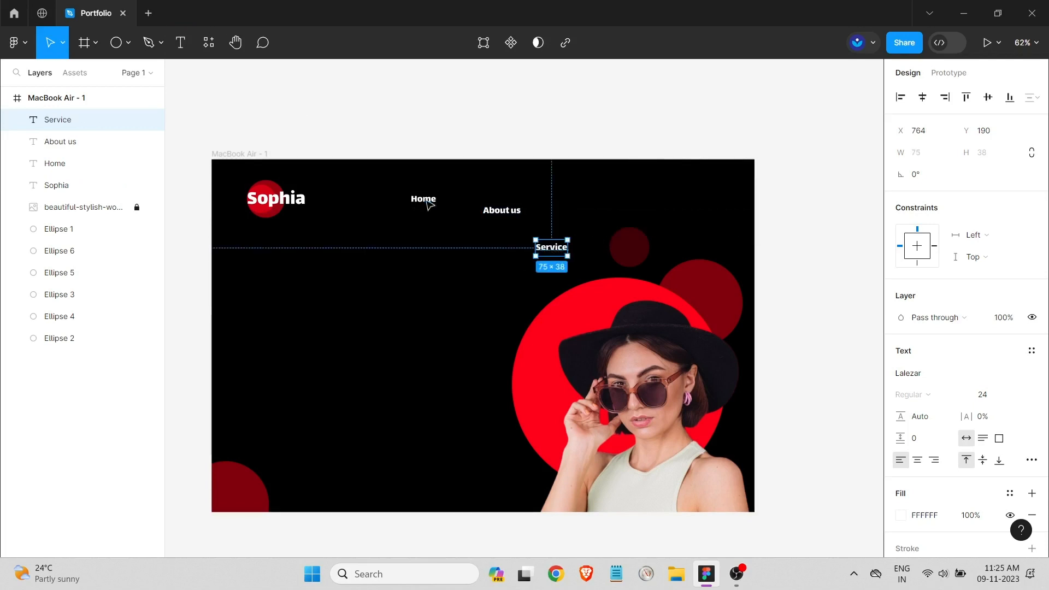
Add a "Projects" text in the empty middle area of the frame.
click(183, 52)
click(430, 304)
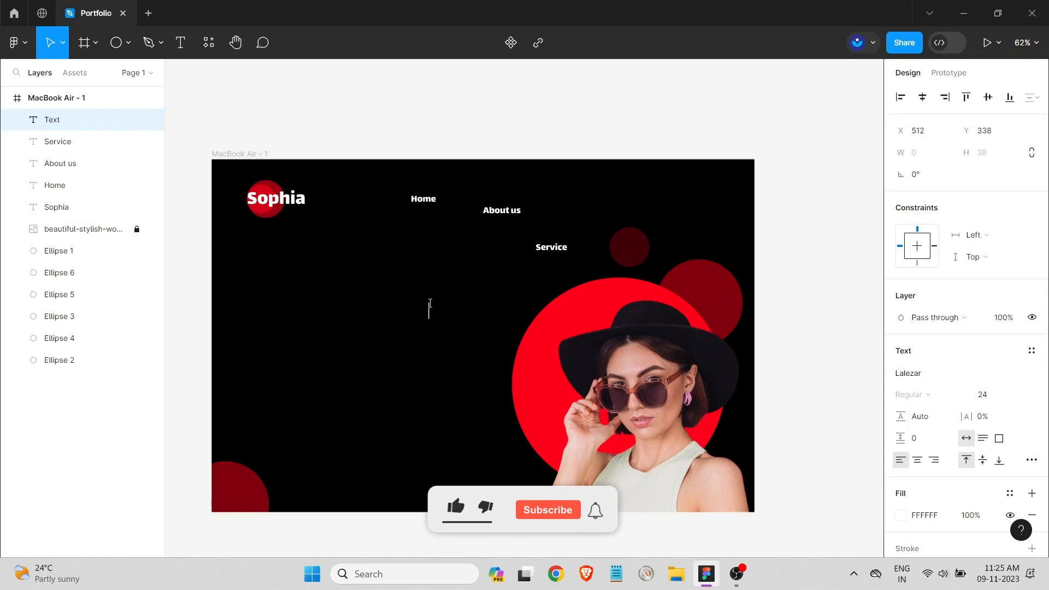
text(Projects)
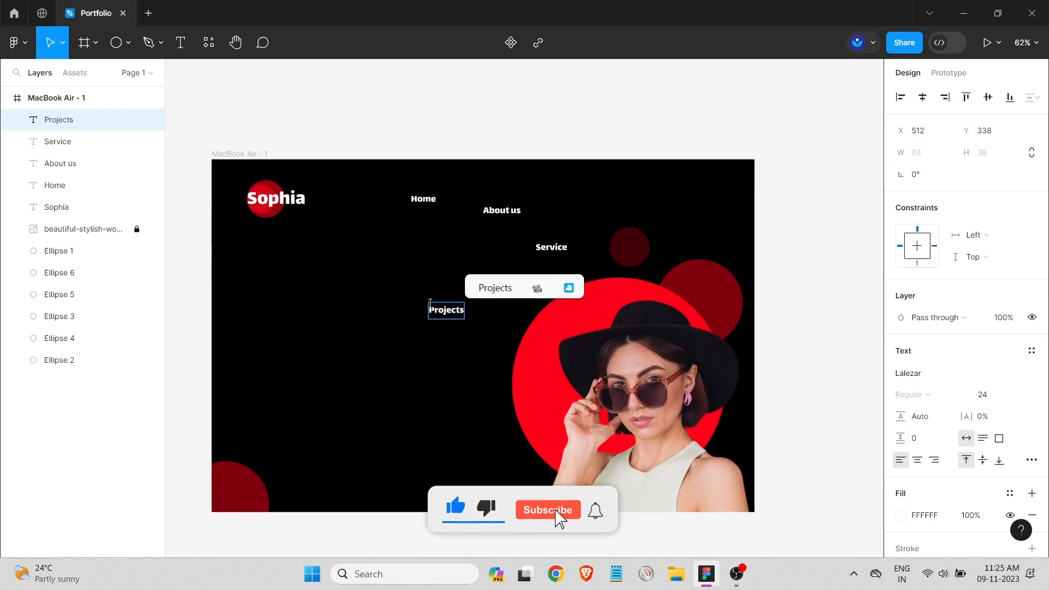
Add a "Blog" text in the middle of the frame, between "Service" and "Projects".
key(Escape)
key(t)
click(507, 284)
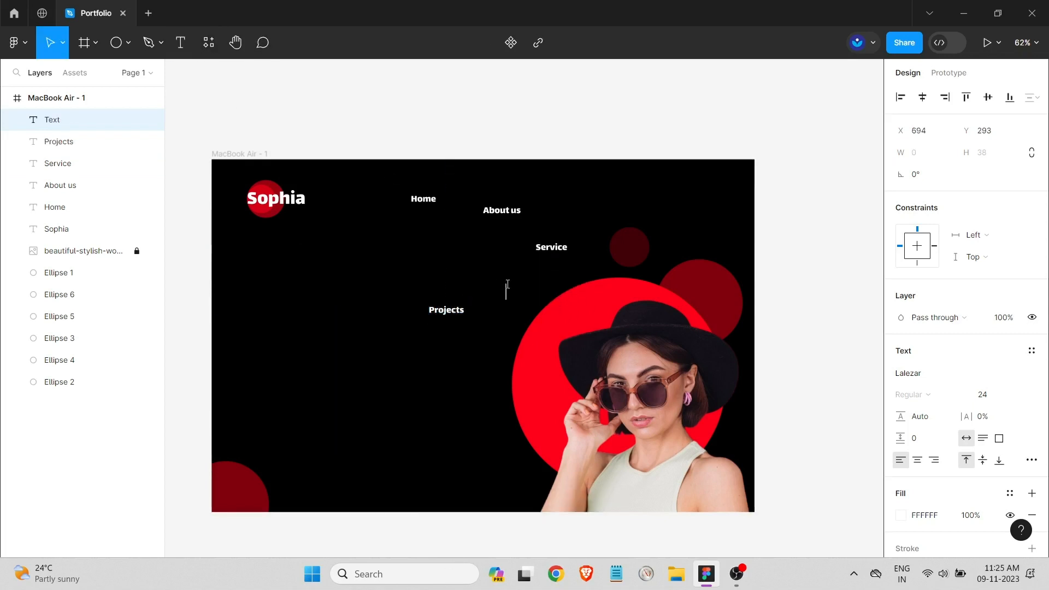
text(Blog)
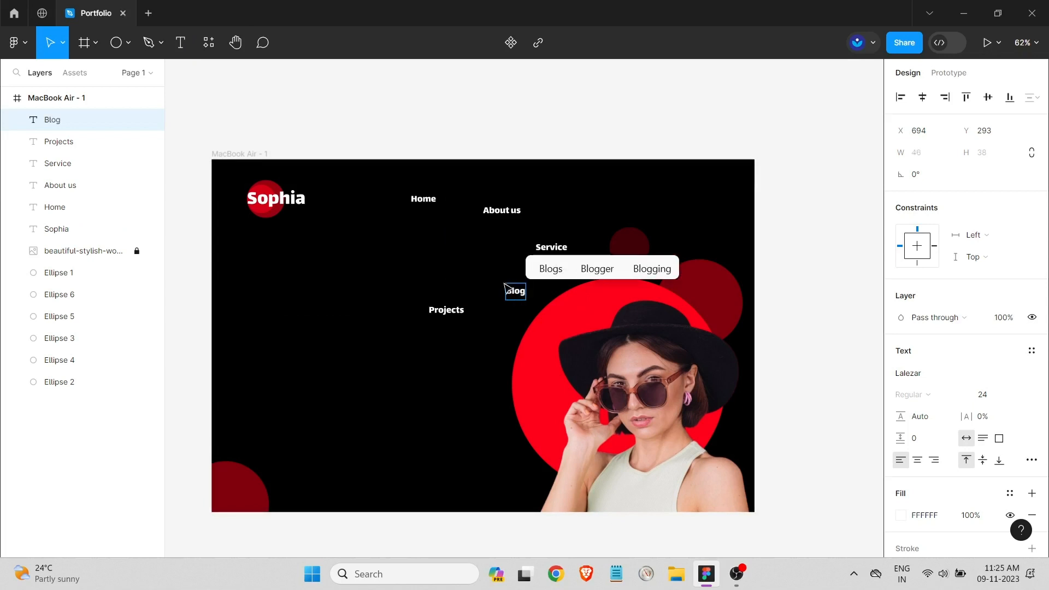
key(Escape)
key(Escape)
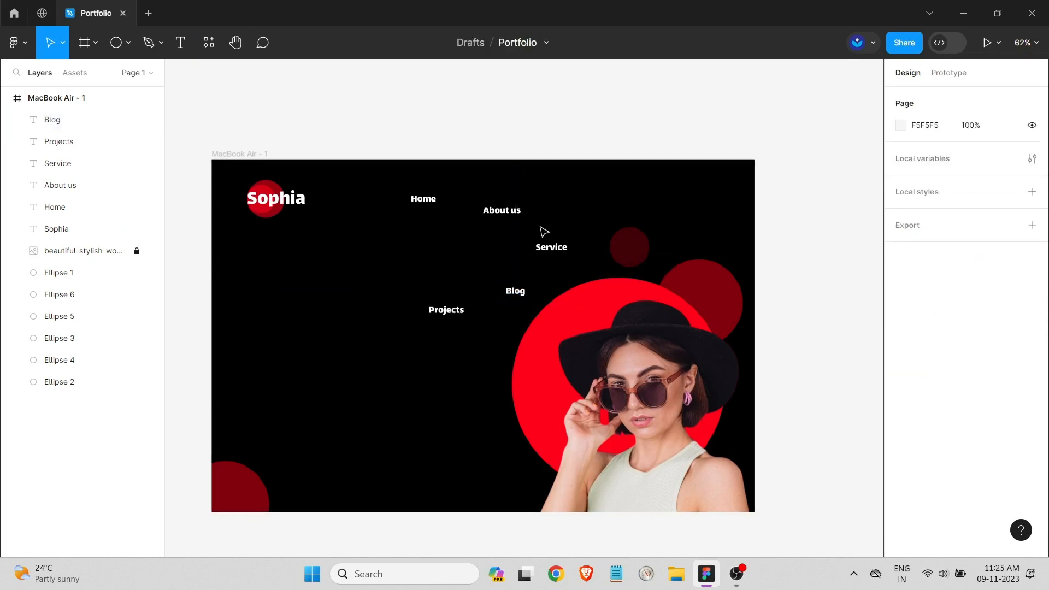
Shorten "About us" to "About" and line it, "Service" and "Projects" up beside "Home" at Y 76, at about X 595, 708 and 834.
click(515, 213)
drag(515, 212, 492, 204)
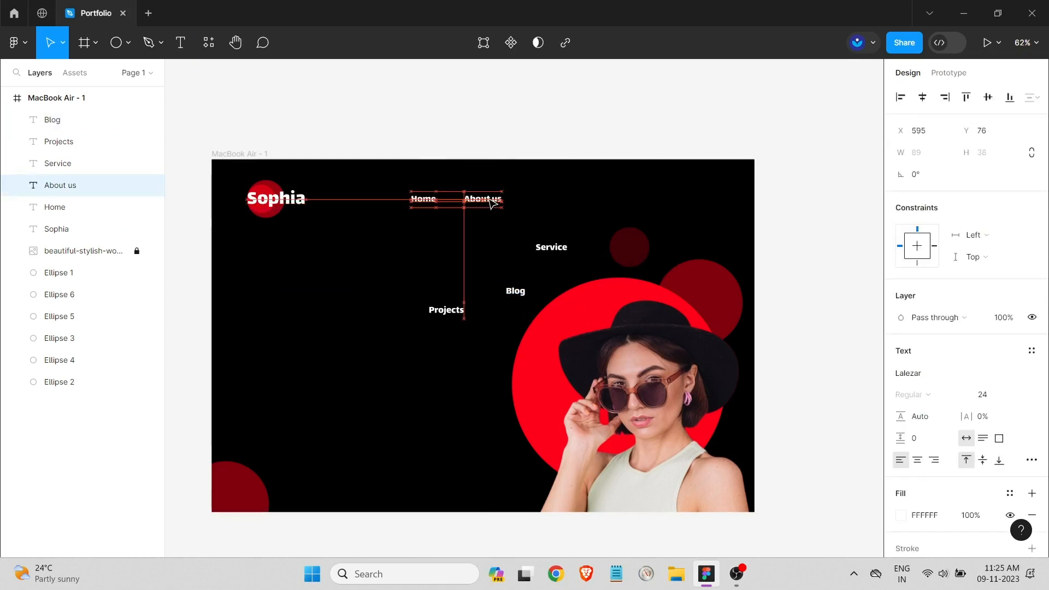
drag(560, 253, 528, 202)
double_click(496, 201)
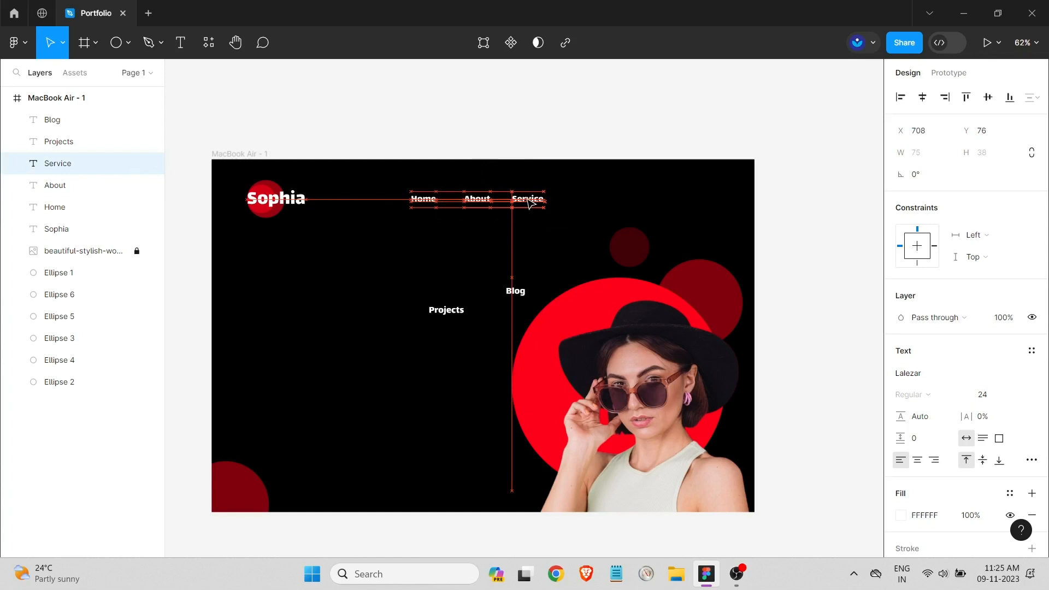
click(515, 291)
drag(442, 315, 579, 204)
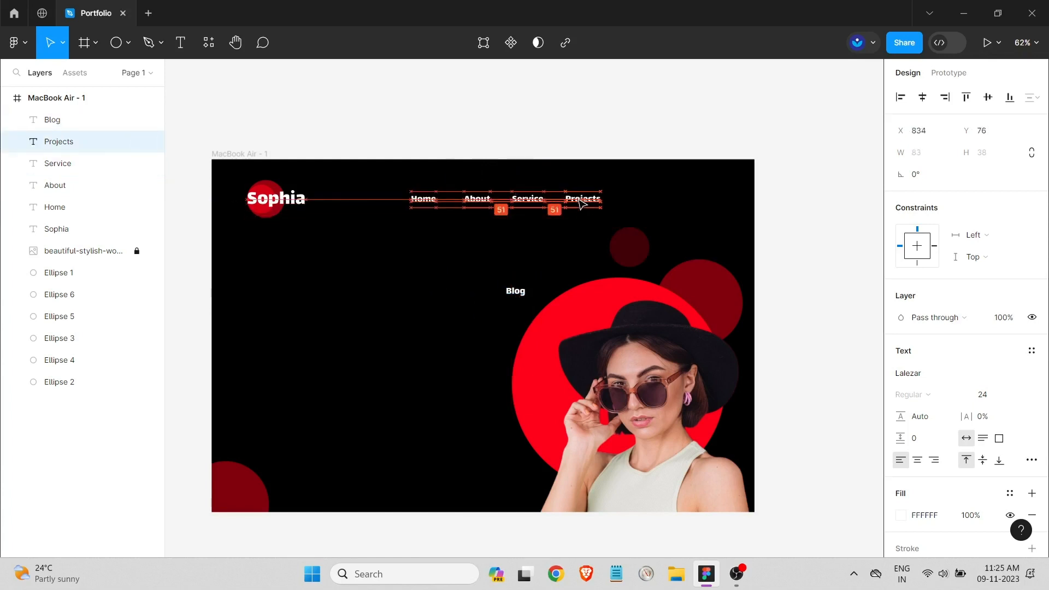
Change the "Blog" text to "Contact" and move it to about X 756, Y 217.
click(518, 295)
double_click(518, 294)
text(co)
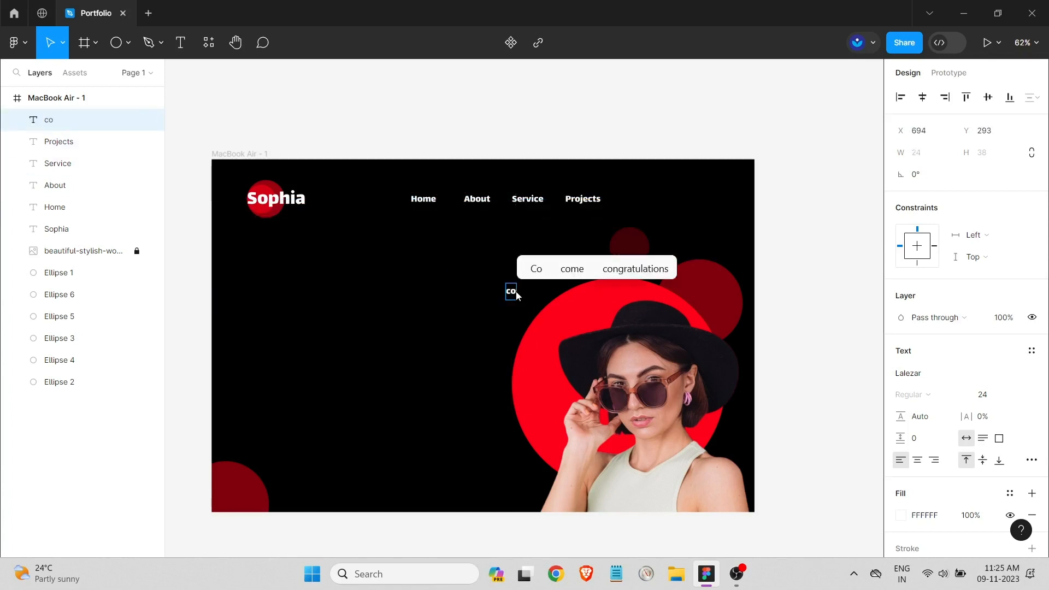
key(BackSpace)
key(BackSpace)
text(Contact)
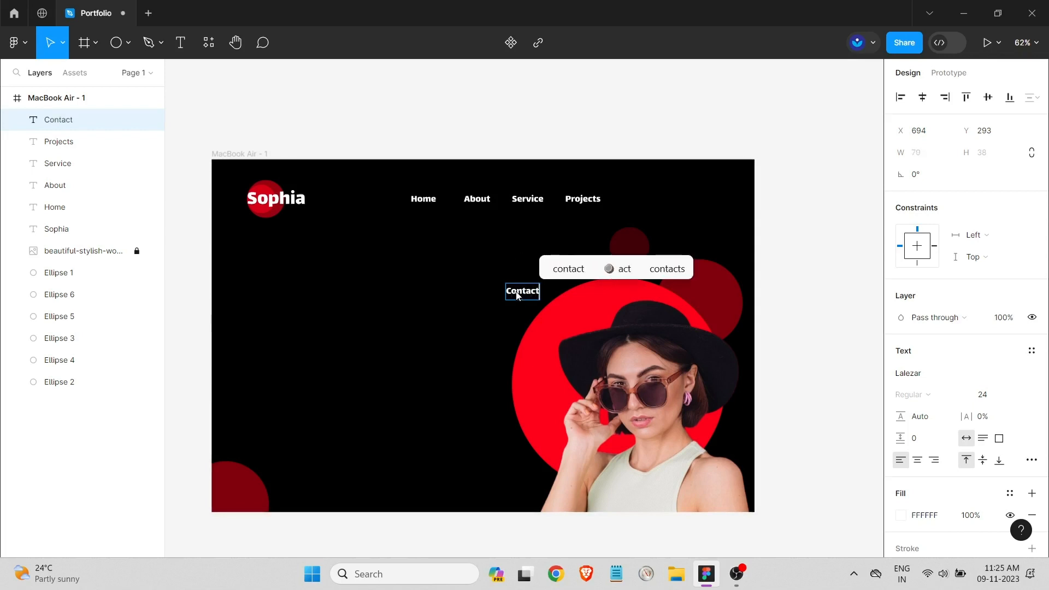
key(Escape)
drag(524, 299, 550, 266)
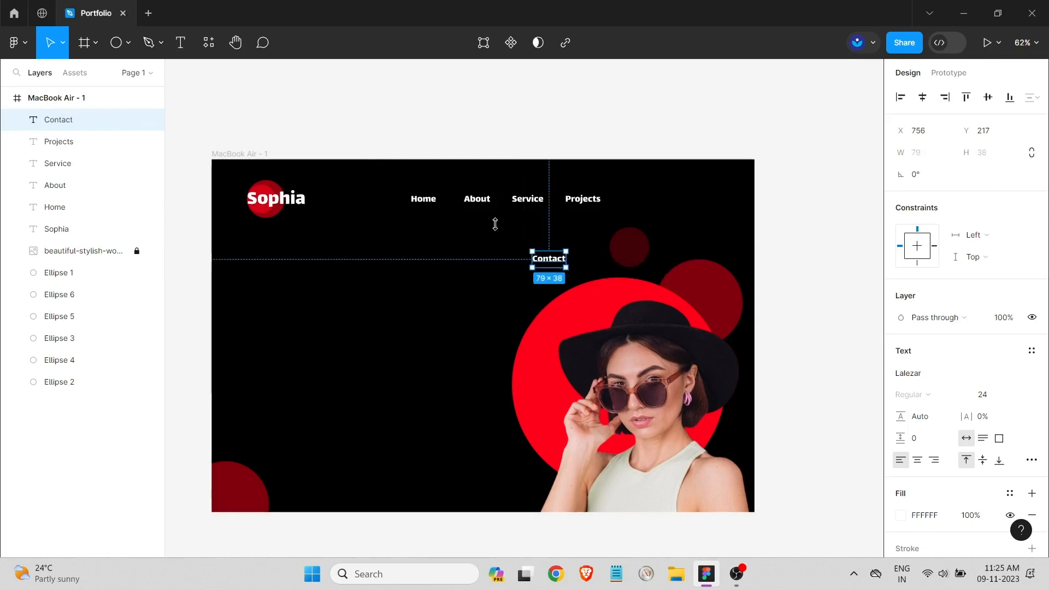
Draw a flat rectangle about 158 wide in the header row, to the right of "Projects".
click(128, 43)
click(122, 77)
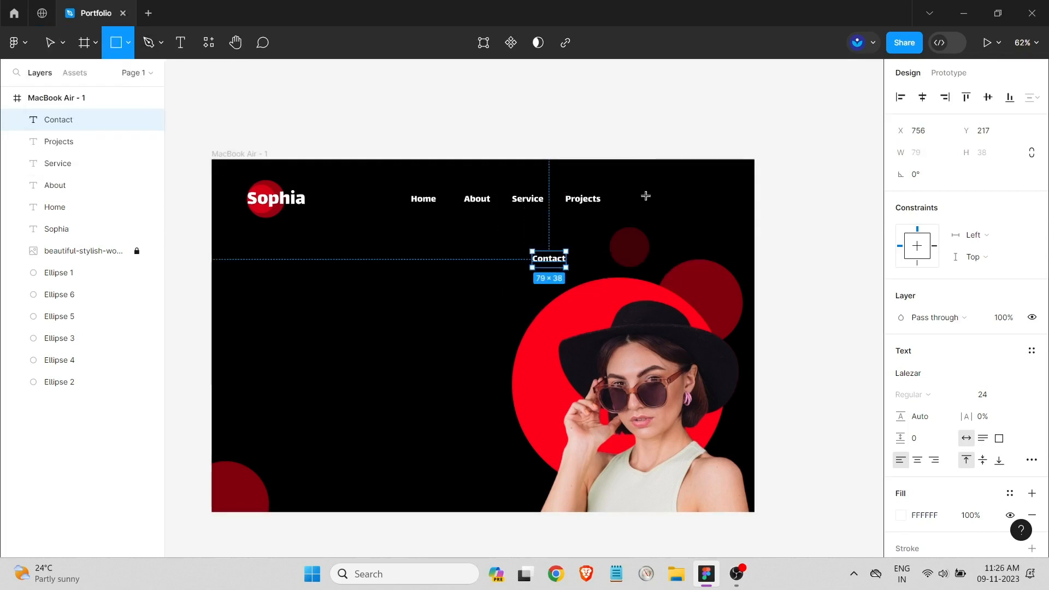
drag(645, 196, 744, 215)
scroll(675, 208, up, 6)
scroll(694, 201, down, 7)
click(704, 227)
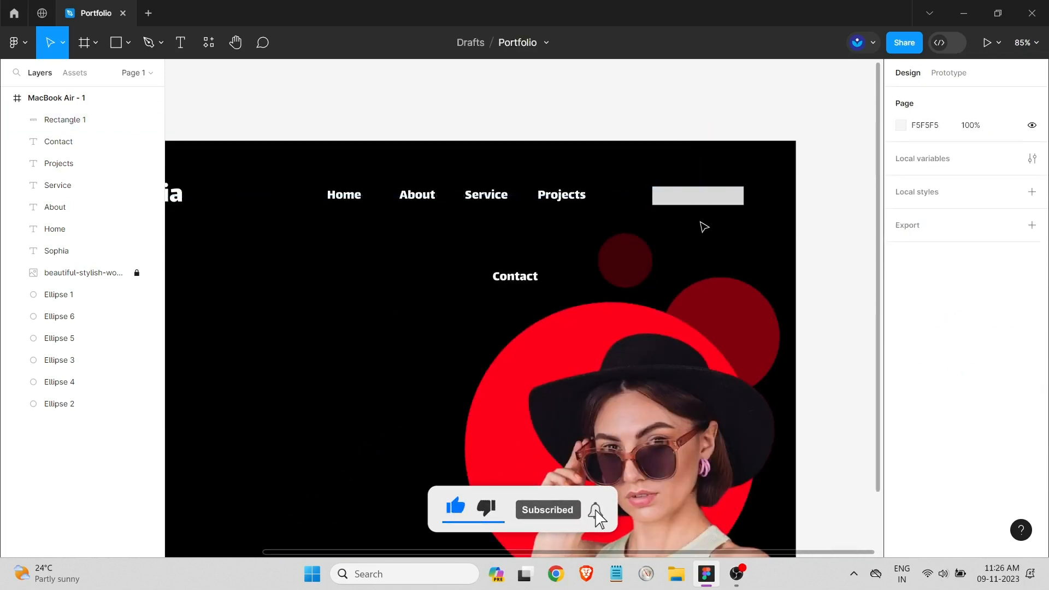
click(698, 195)
double_click(698, 195)
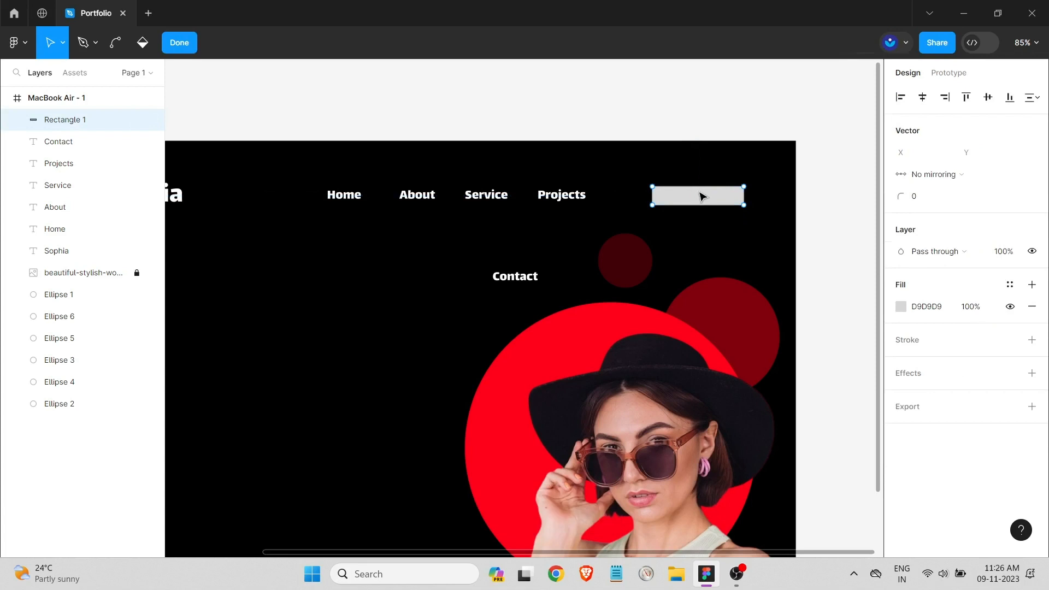
click(180, 44)
Move the "Contact" text onto the new rectangle and place its layer above the rectangle's layer.
drag(513, 276, 705, 198)
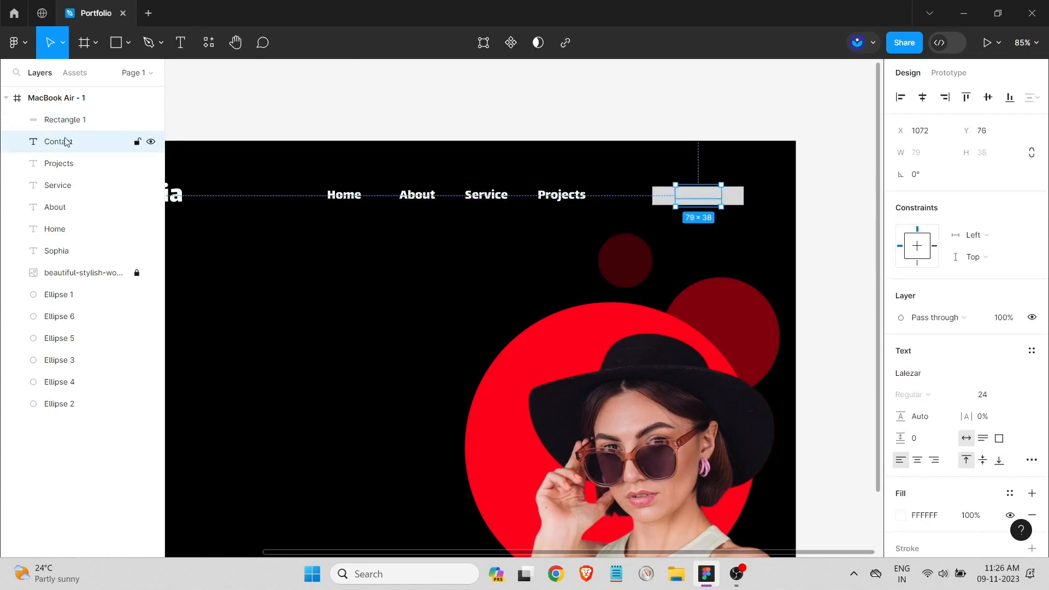
drag(66, 141, 73, 110)
scroll(715, 220, up, 5)
scroll(680, 183, up, 1)
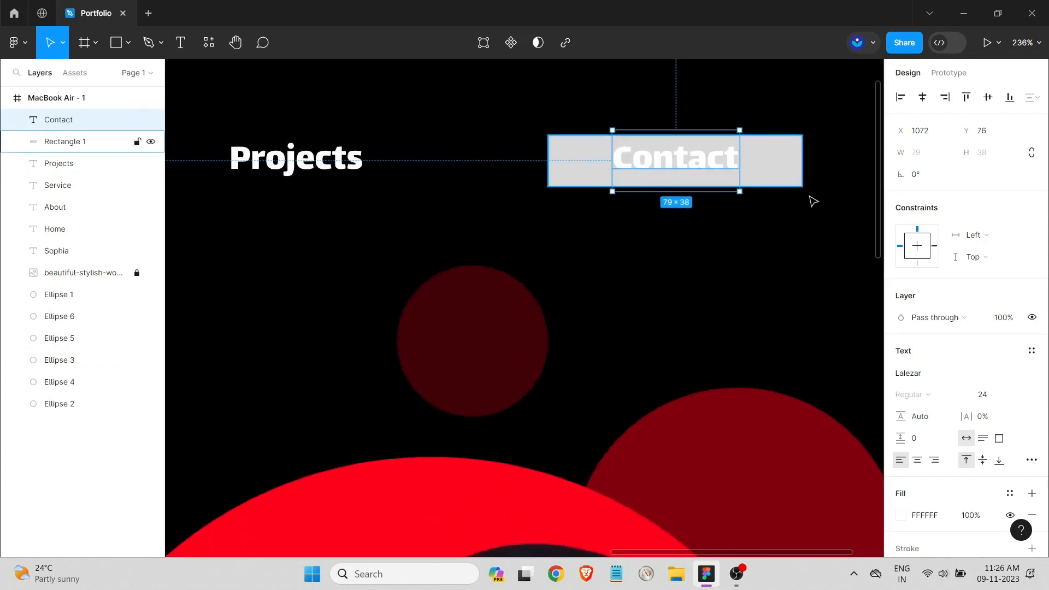
Align the "Contact" text and the rectangle on their horizontal centers.
drag(809, 204, 635, 134)
click(901, 97)
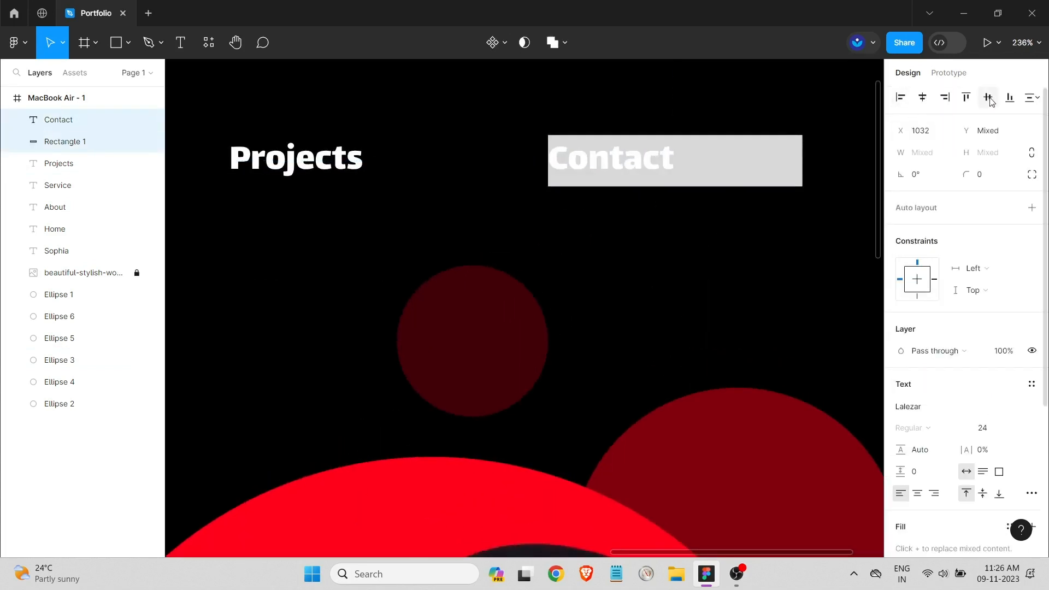
click(923, 97)
click(709, 248)
scroll(626, 235, down, 7)
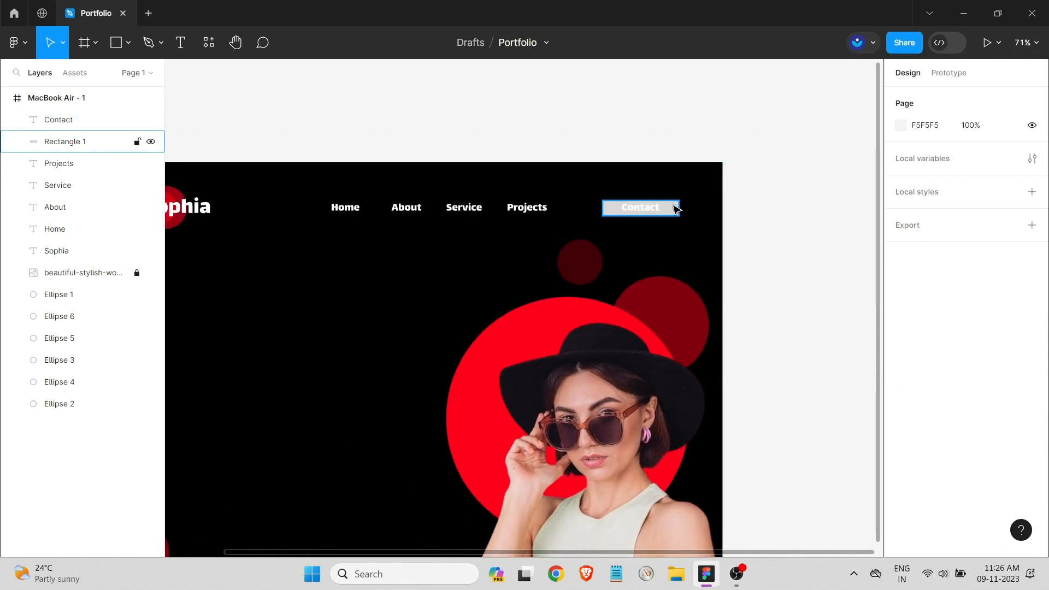
Fill the rectangle behind "Contact" with the large circle's solid red, FF001A.
click(676, 209)
click(900, 372)
click(740, 396)
click(532, 304)
click(432, 262)
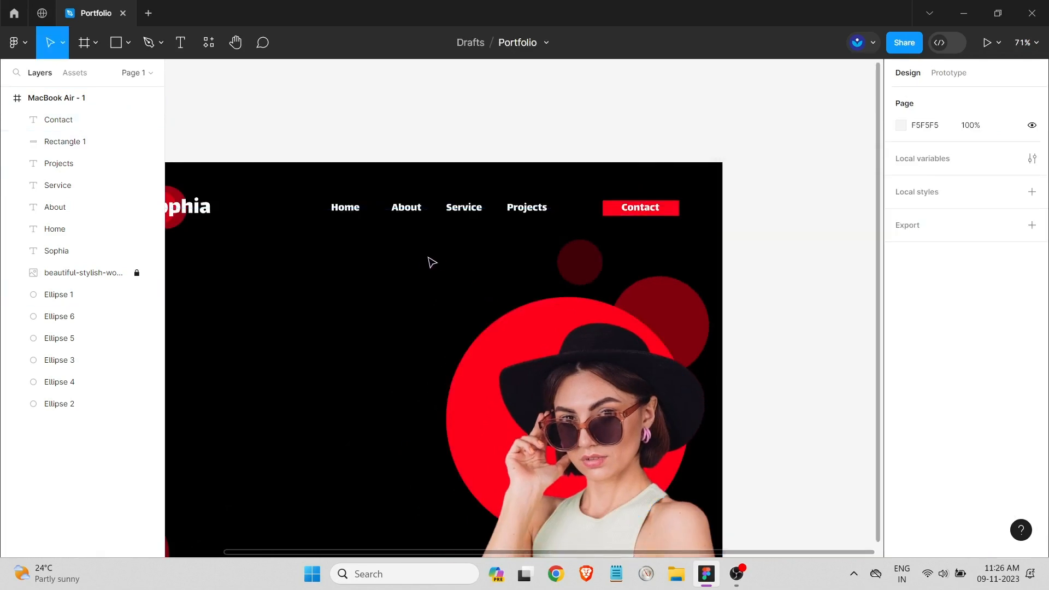
scroll(431, 262, down, 2)
scroll(576, 208, up, 8)
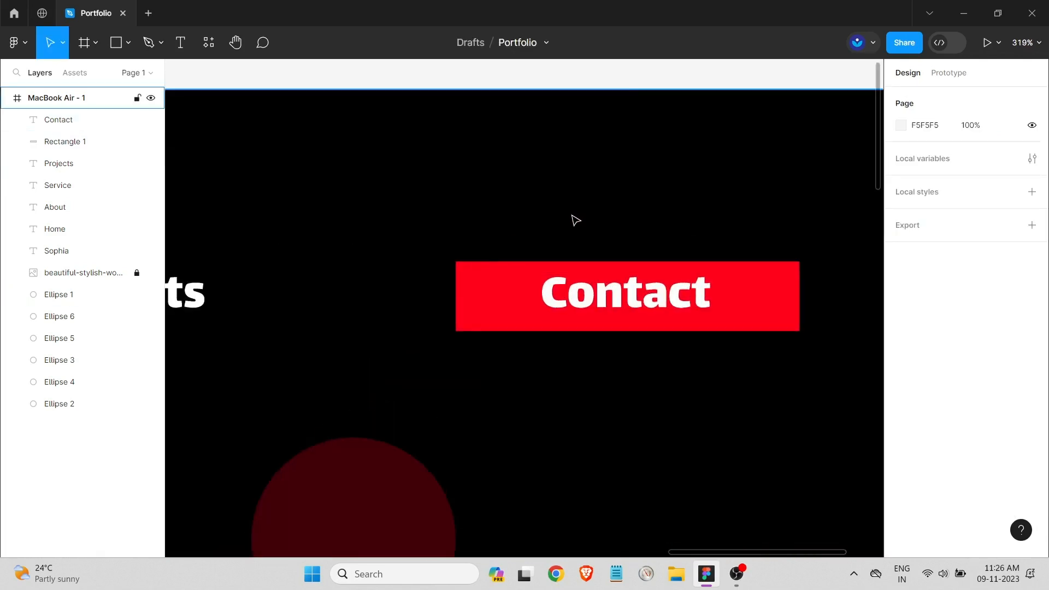
click(551, 261)
drag(674, 276, 691, 279)
click(661, 316)
scroll(504, 291, down, 5)
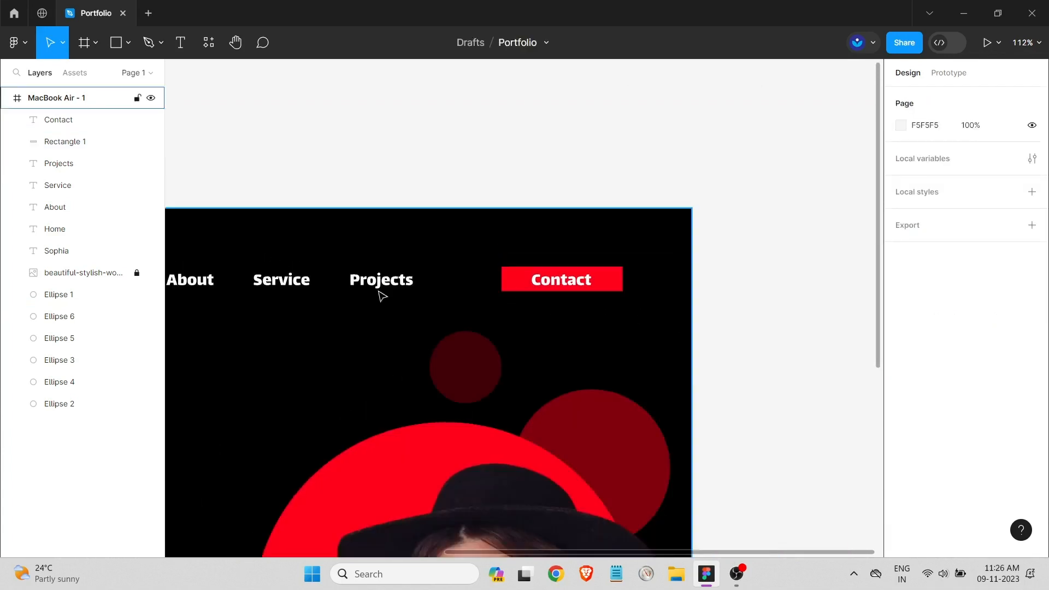
click(533, 282)
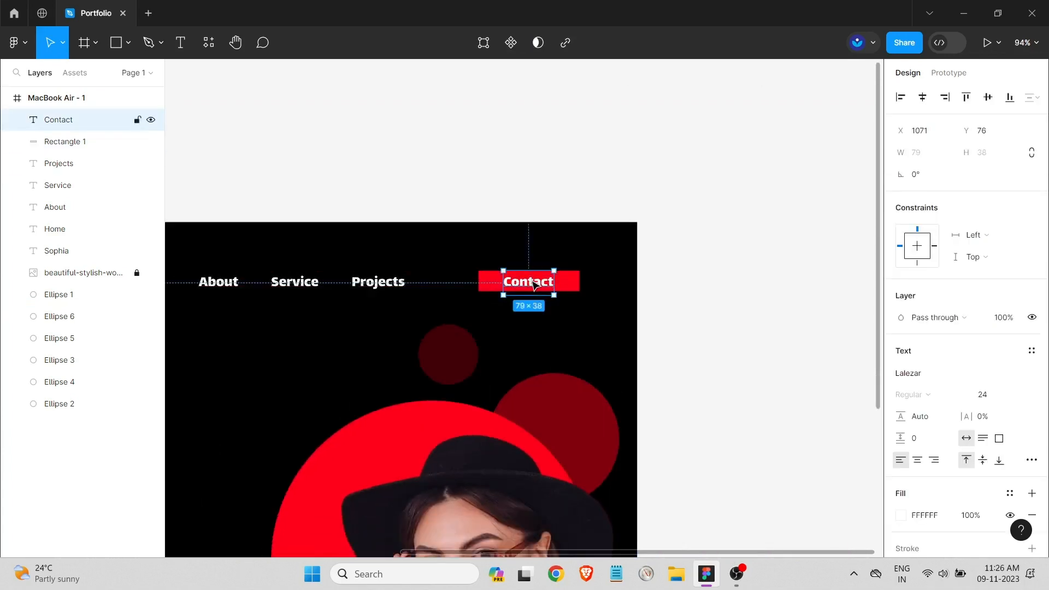
click(513, 298)
Stretch the red rectangle behind "Contact" upward and downward to a height of about 44.
scroll(516, 292, up, 6)
click(527, 280)
key(Escape)
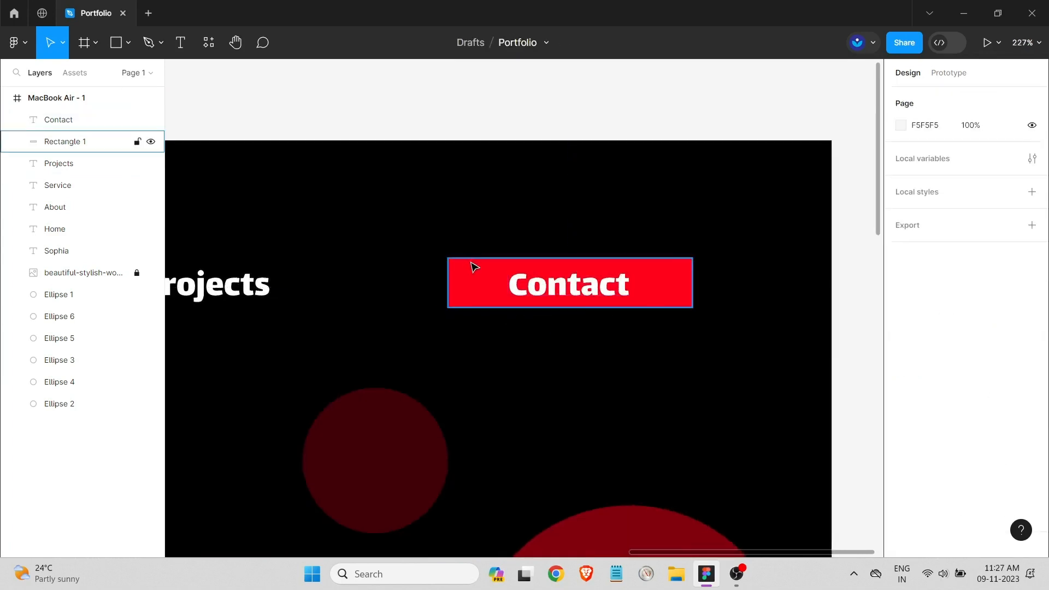
click(572, 273)
drag(570, 258, 570, 249)
drag(559, 308, 559, 314)
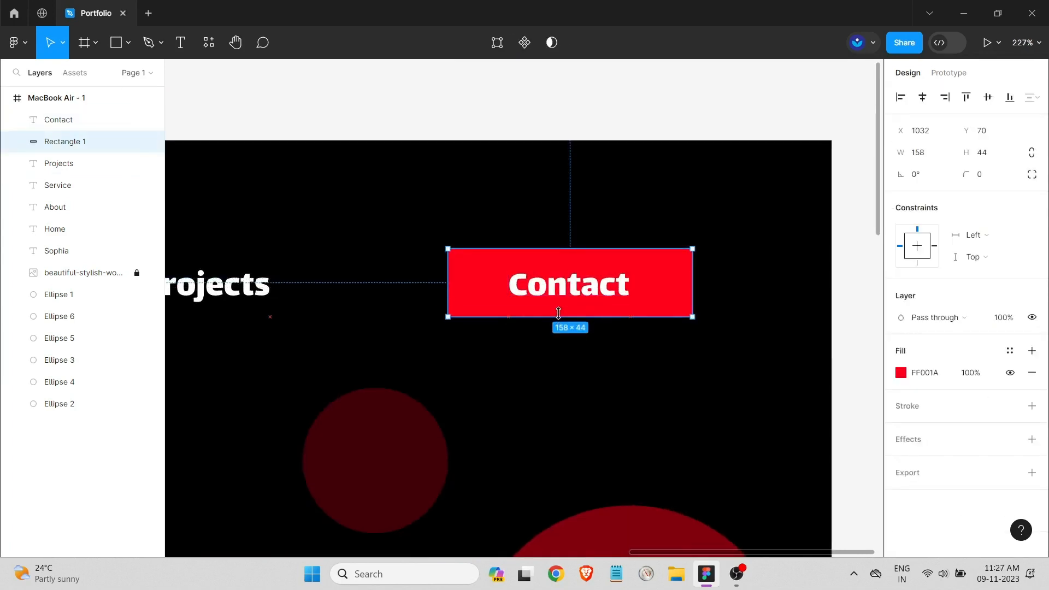
click(601, 349)
Move the red rectangle down to about Y 73 behind the "Contact" text.
click(655, 276)
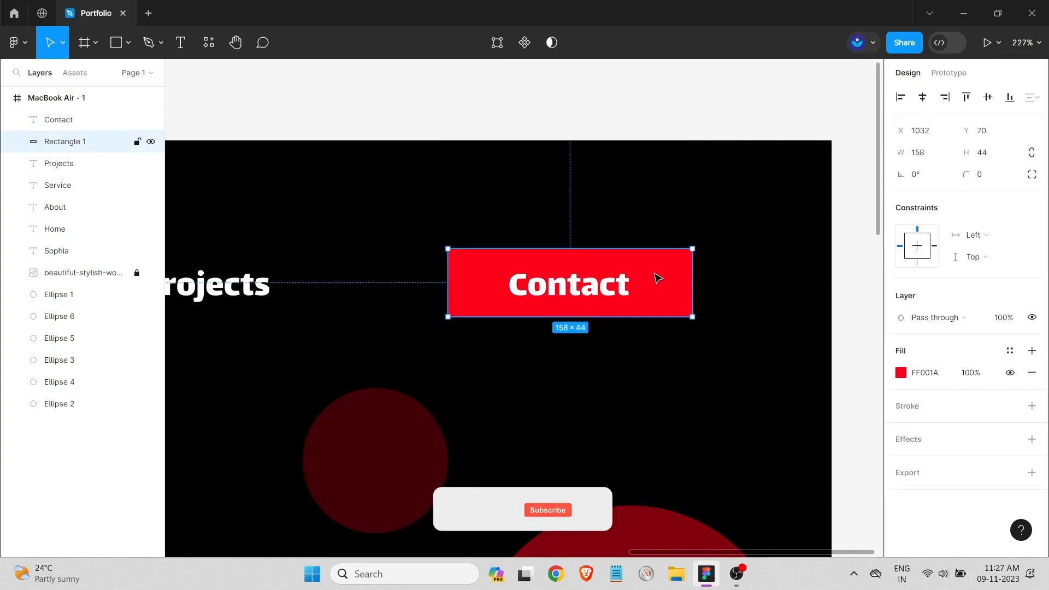
drag(655, 276, 655, 283)
drag(584, 284, 585, 285)
click(597, 378)
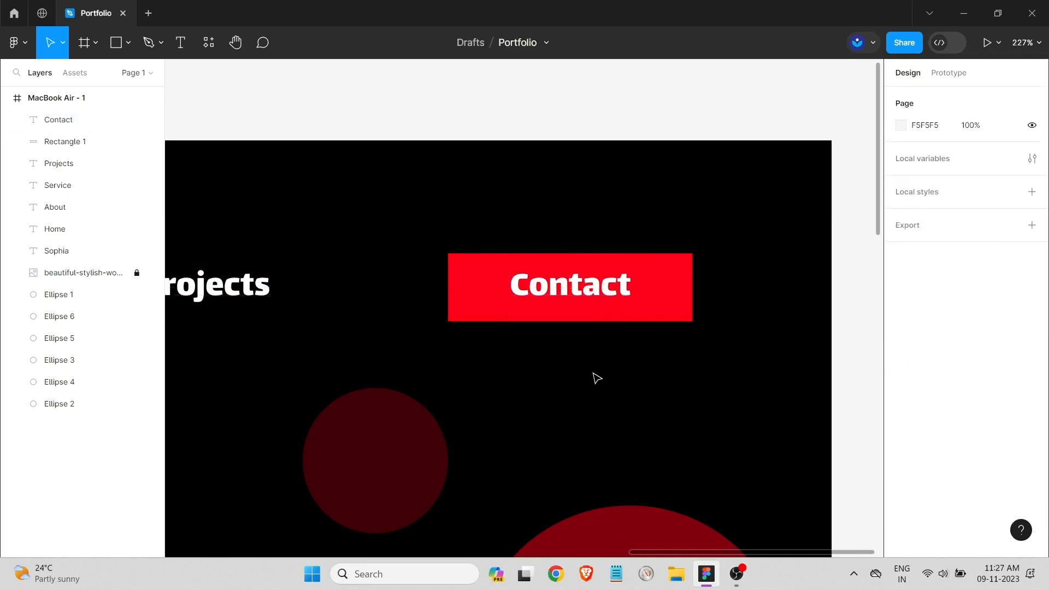
Center the "Contact" text horizontally and vertically on the red rectangle.
drag(739, 340, 603, 253)
click(900, 98)
click(921, 99)
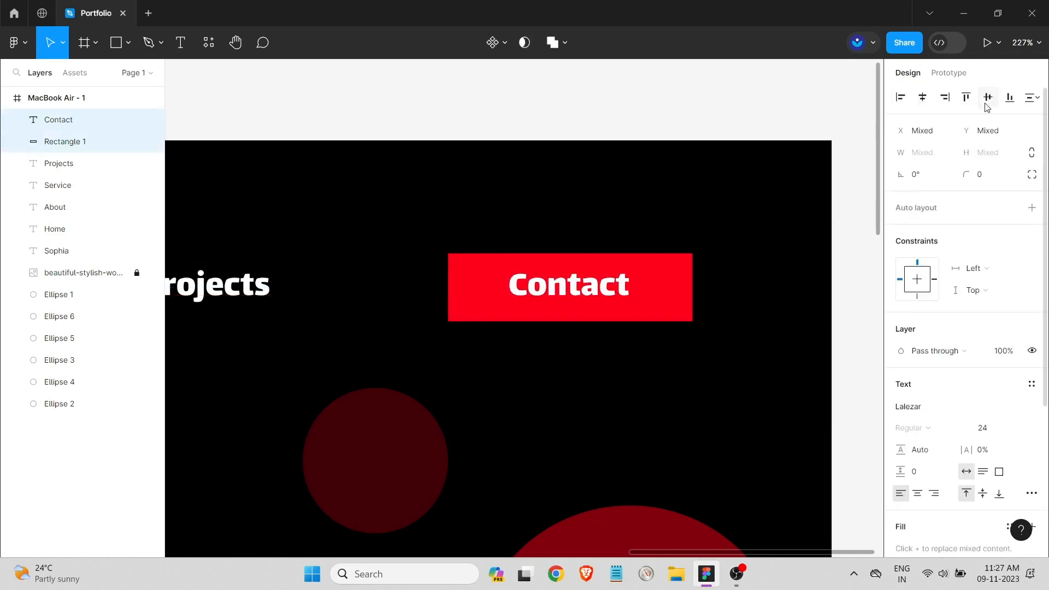
click(986, 100)
click(734, 312)
scroll(578, 359, down, 5)
Round the red rectangle's corners with a radius of 10.
click(537, 341)
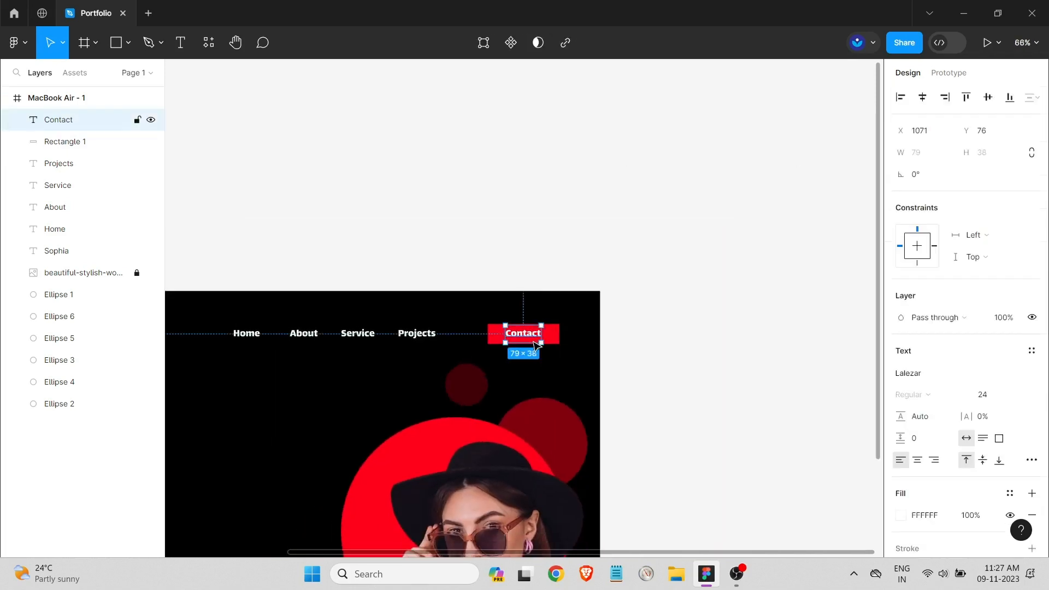
click(551, 336)
scroll(516, 330, up, 5)
click(997, 170)
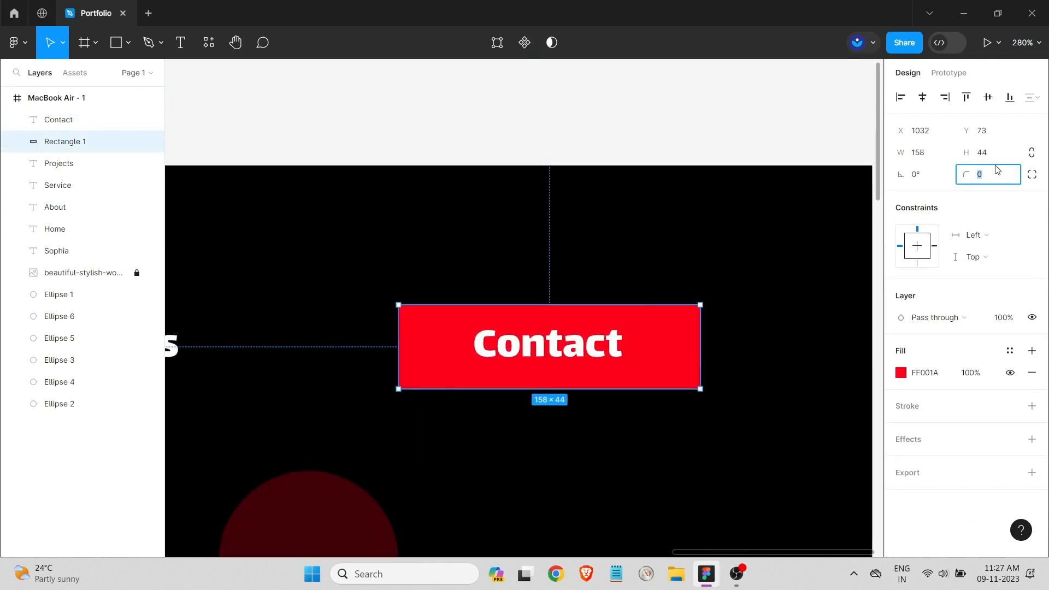
click(604, 492)
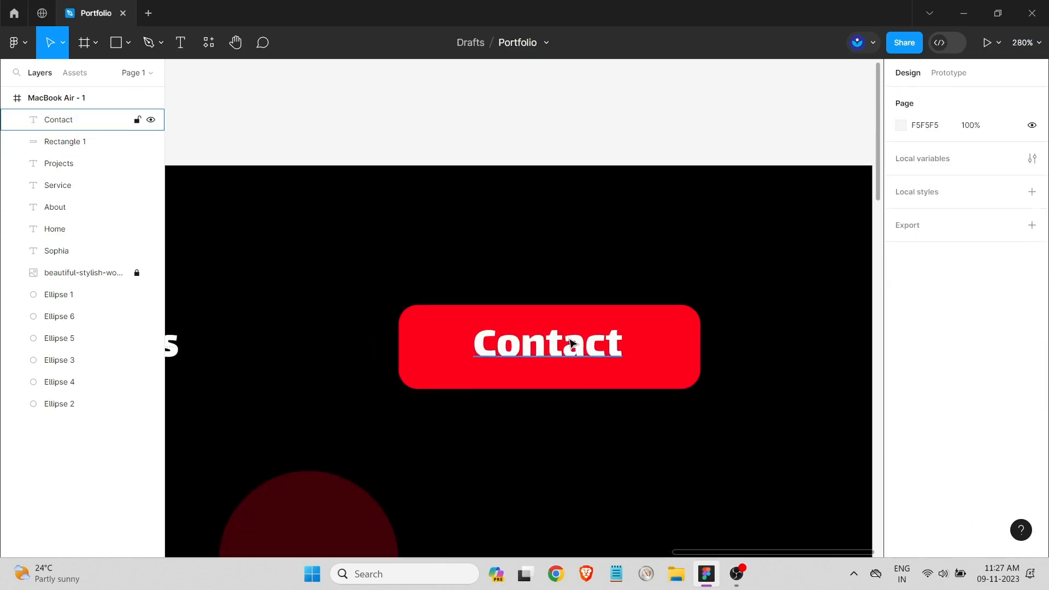
Lower the fill opacity of the rectangle behind "Contact" to 25%.
click(567, 349)
click(671, 362)
click(902, 377)
click(789, 404)
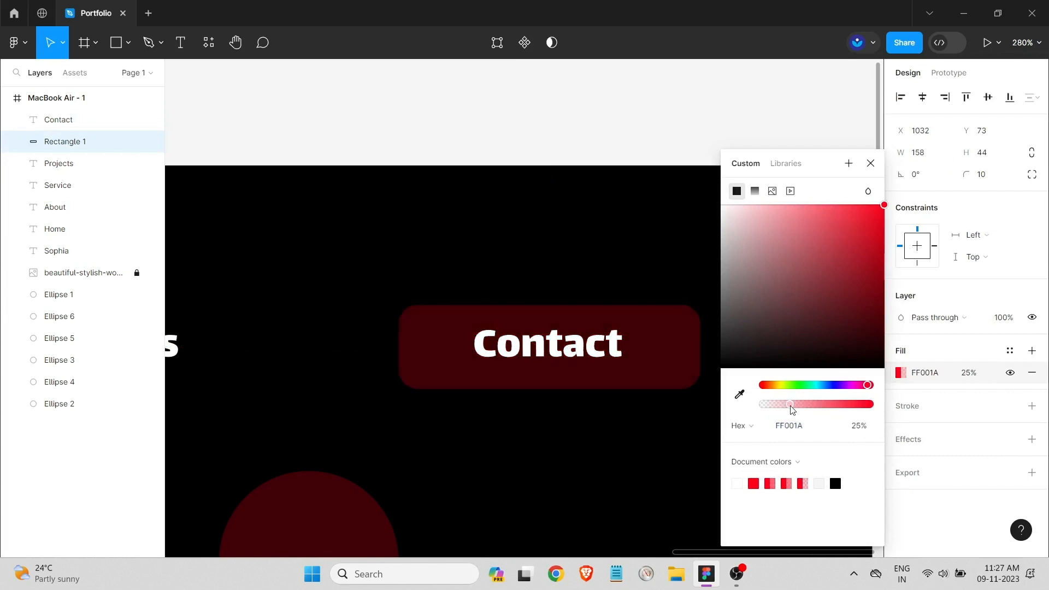
click(568, 352)
drag(568, 350, 570, 349)
click(581, 440)
scroll(579, 442, down, 6)
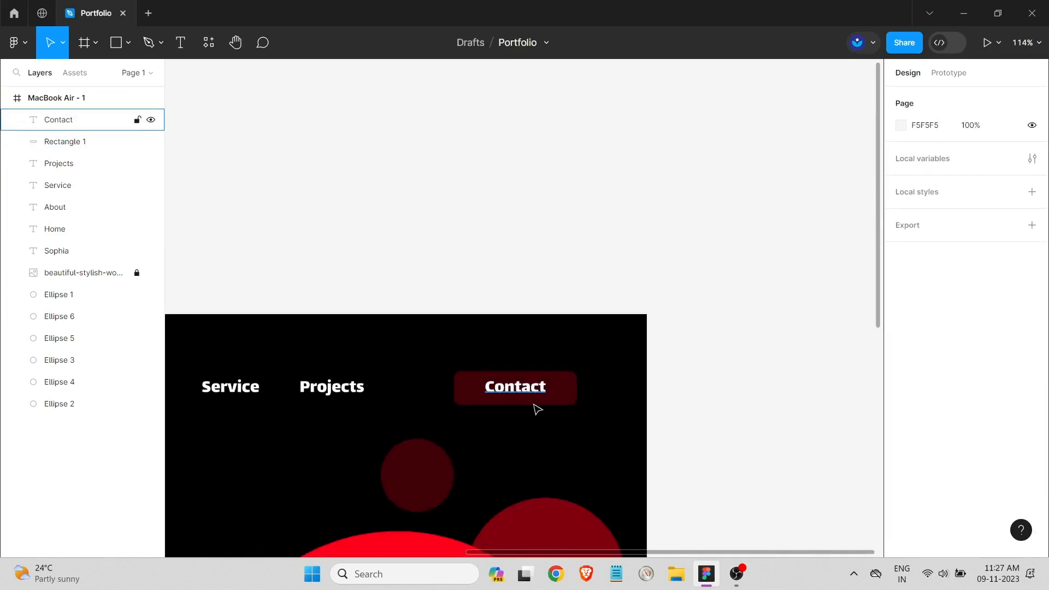
Refill the rectangle behind "Contact" with the solid red sampled from the large circle.
click(537, 403)
click(900, 373)
scroll(676, 471, down, 1)
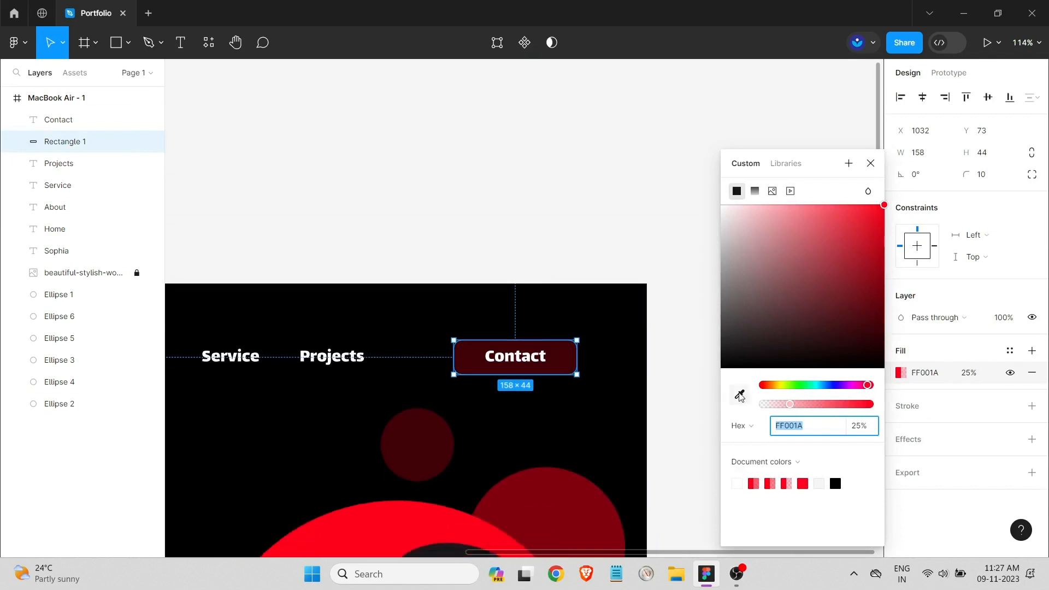
click(740, 394)
click(820, 106)
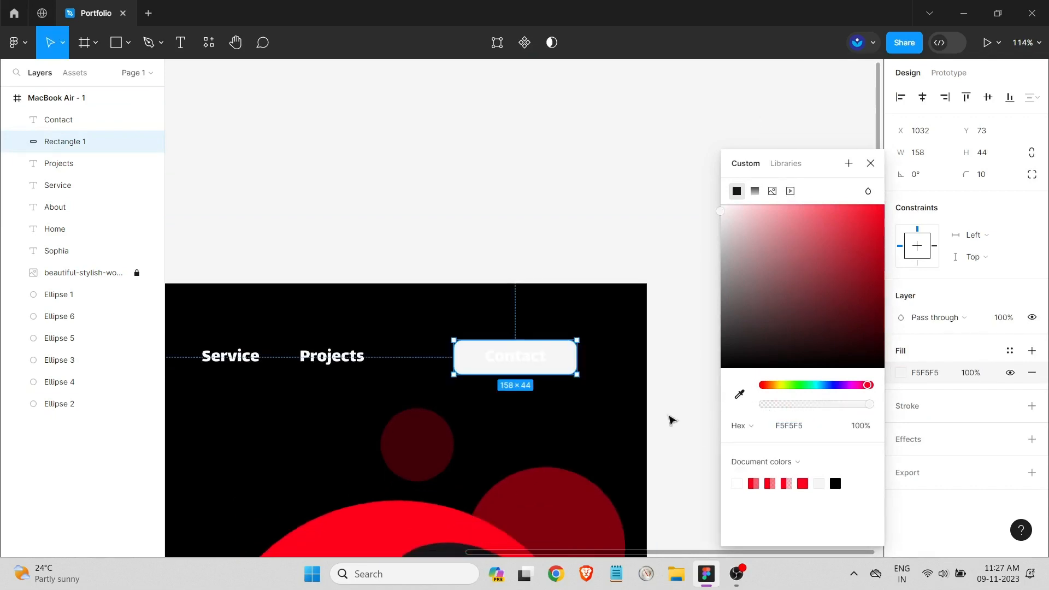
click(740, 393)
click(370, 510)
click(683, 413)
scroll(683, 412, down, 1)
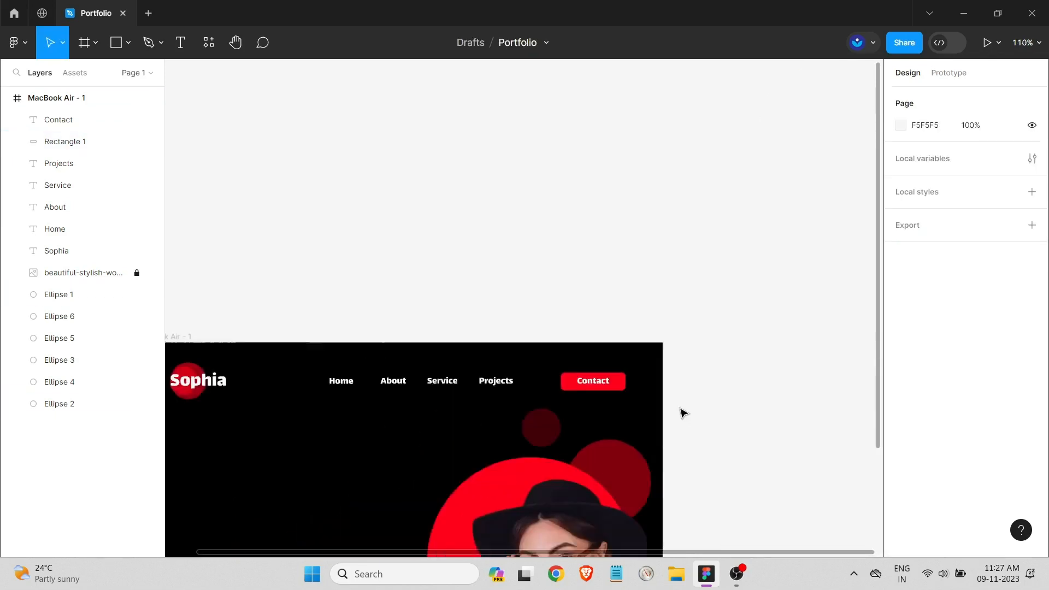
scroll(683, 413, down, 3)
scroll(478, 272, up, 2)
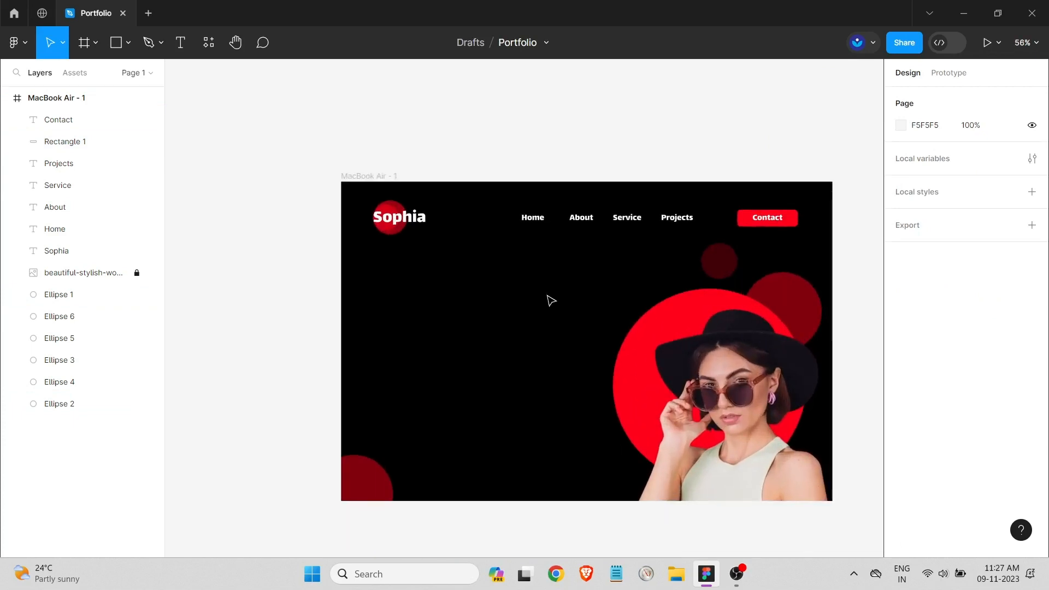
Add a greeting text layer reading "Hi, I'm" followed by the designer's first name, in the frame's left half below the logo.
click(180, 42)
click(394, 301)
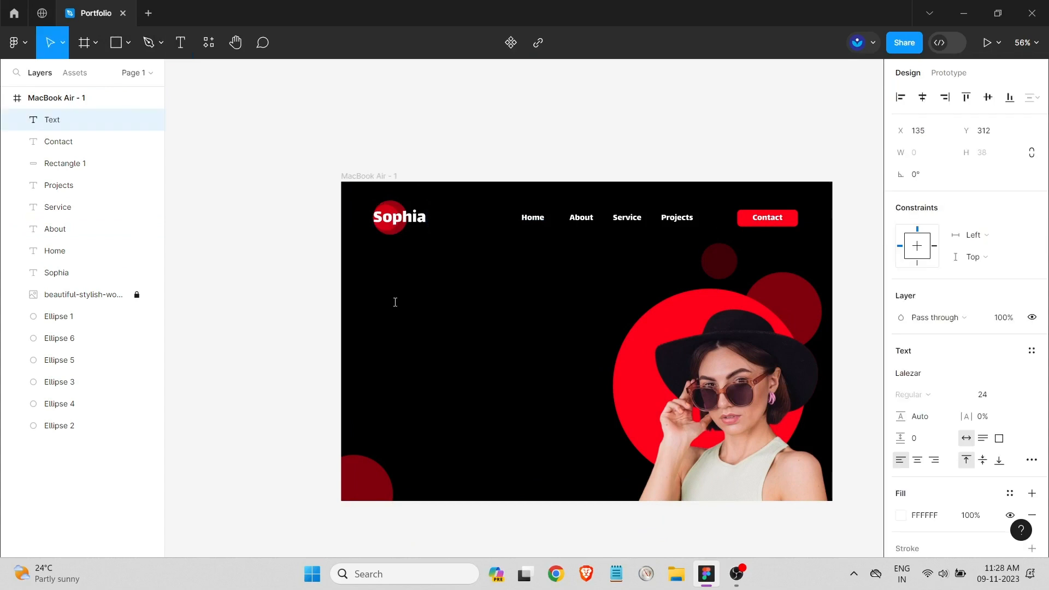
text(Hi,)
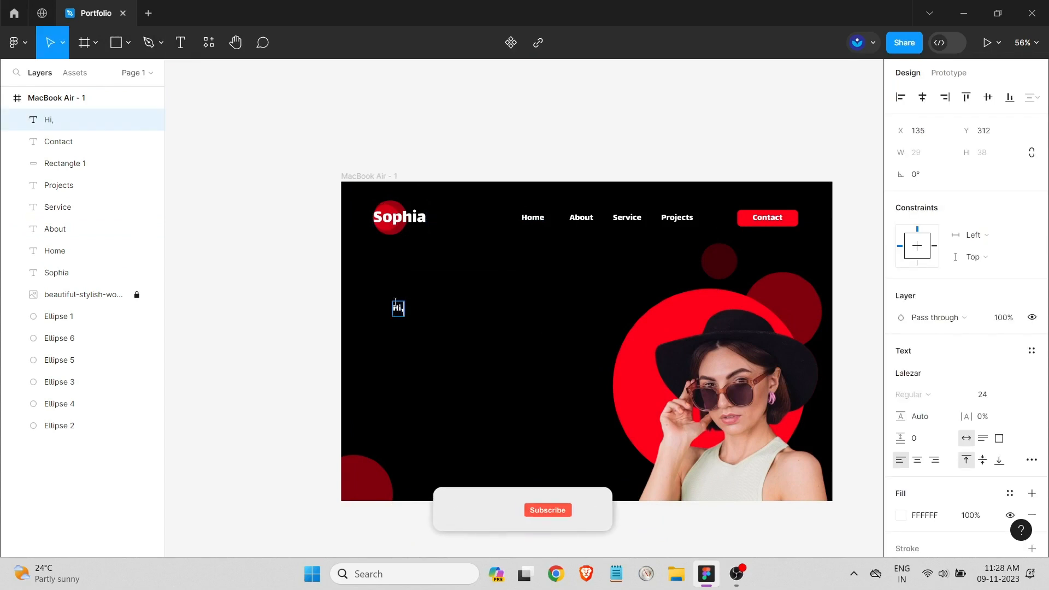
text( I')
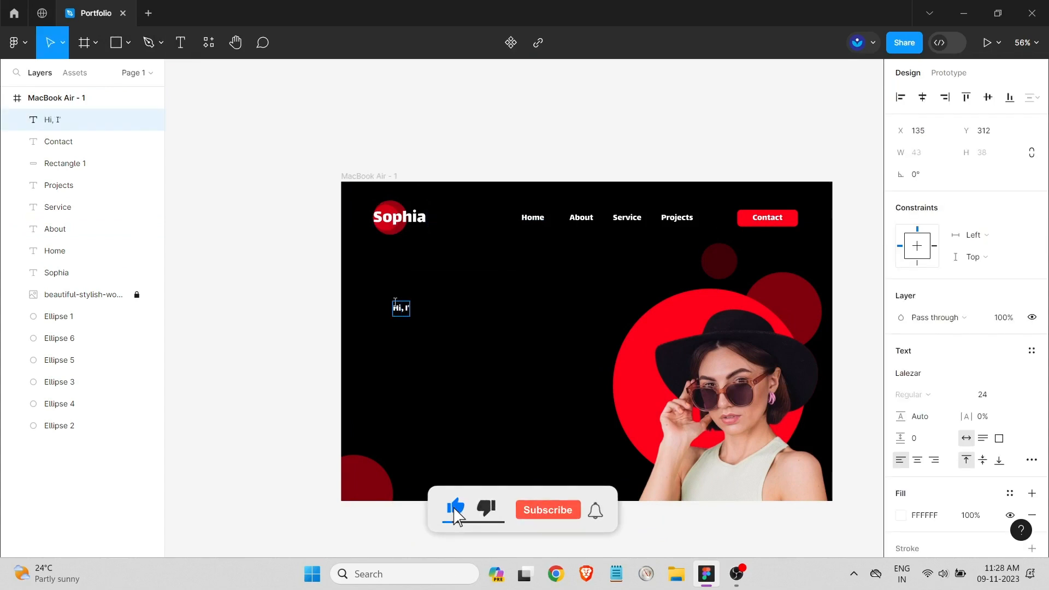
text(m Sophia)
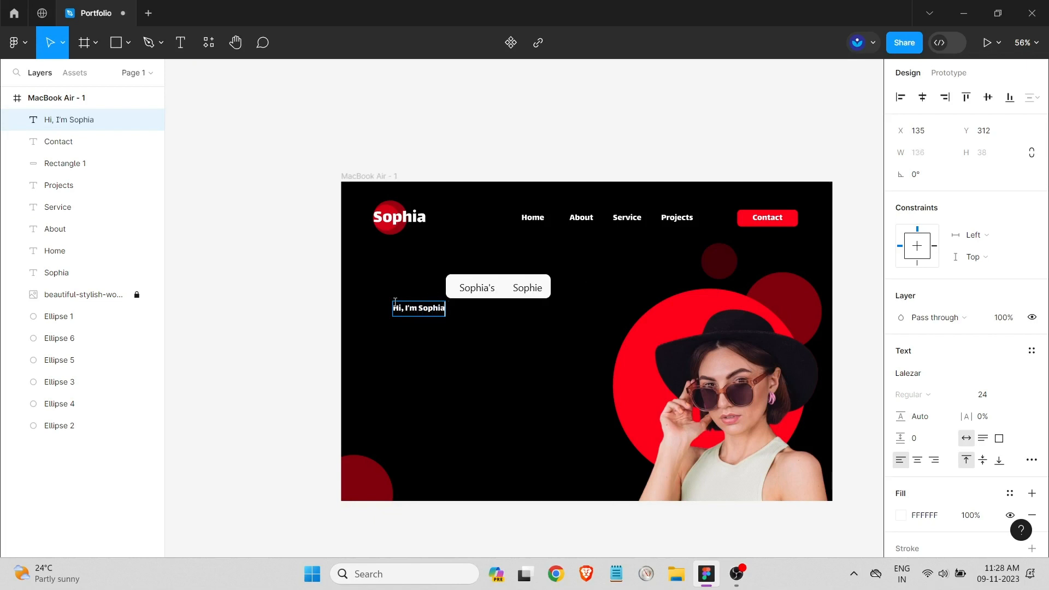
key(Escape)
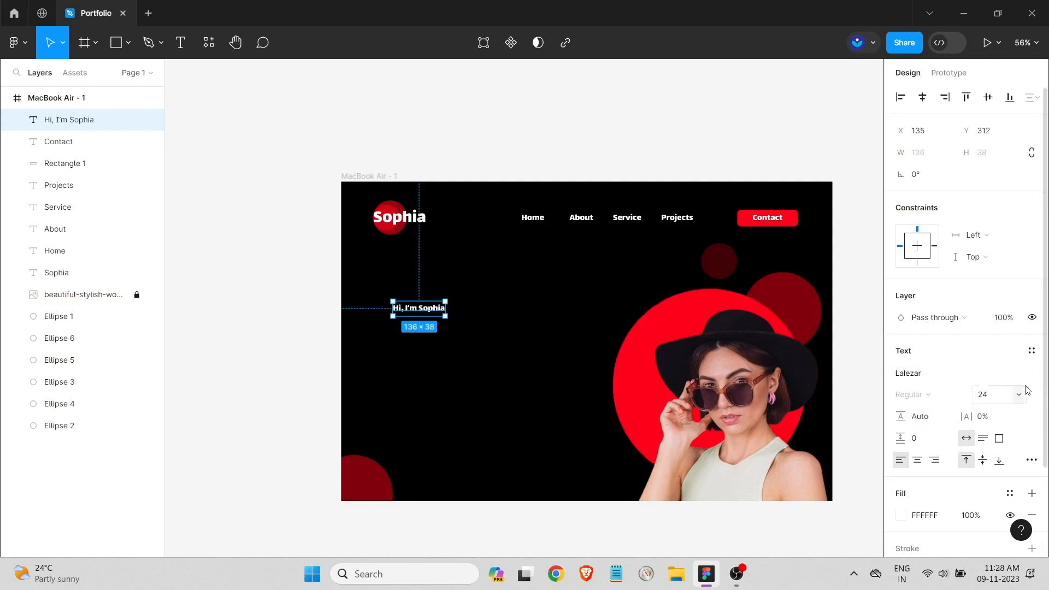
Set the greeting text's font size to 64 and move it up to X 127, Y 254.
click(982, 394)
click(1000, 476)
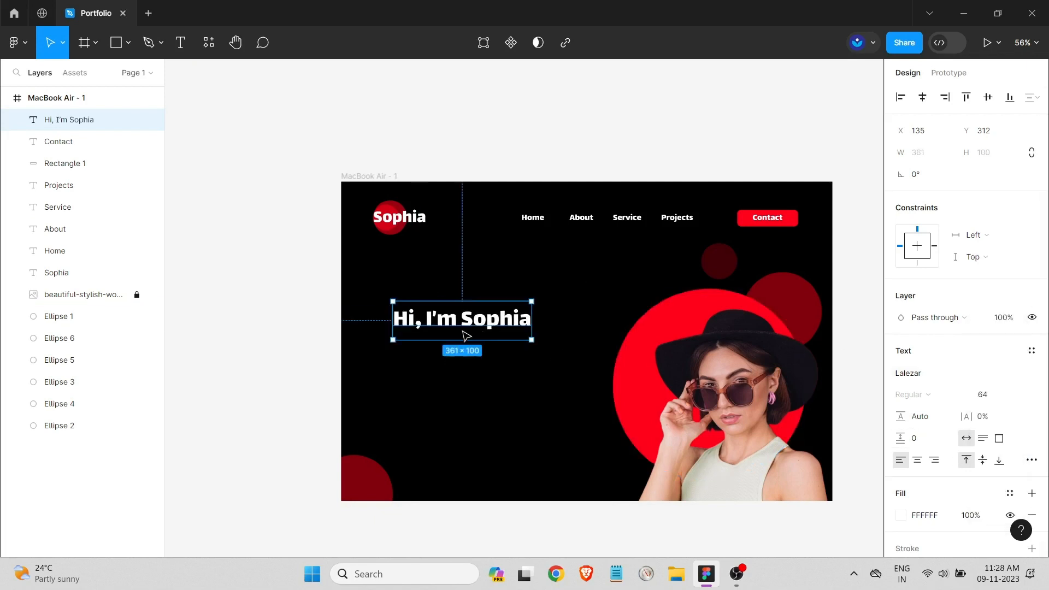
scroll(467, 335, up, 5)
scroll(492, 326, down, 4)
drag(522, 322, 518, 292)
scroll(616, 375, down, 2)
drag(569, 553, 615, 555)
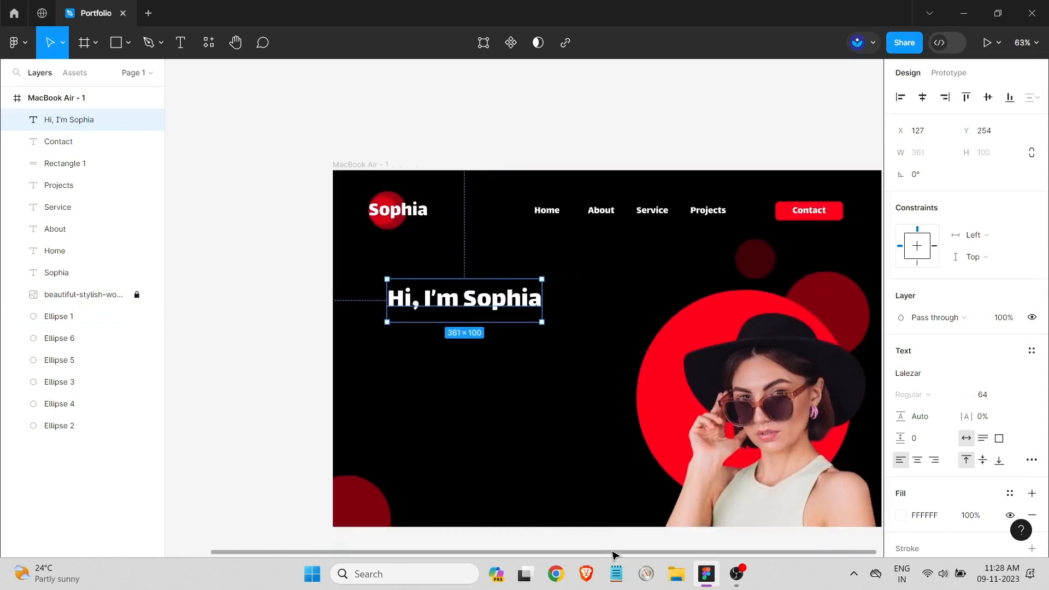
Change the font of only the first name in the greeting text to Leckerli One.
double_click(479, 298)
drag(462, 299, 698, 348)
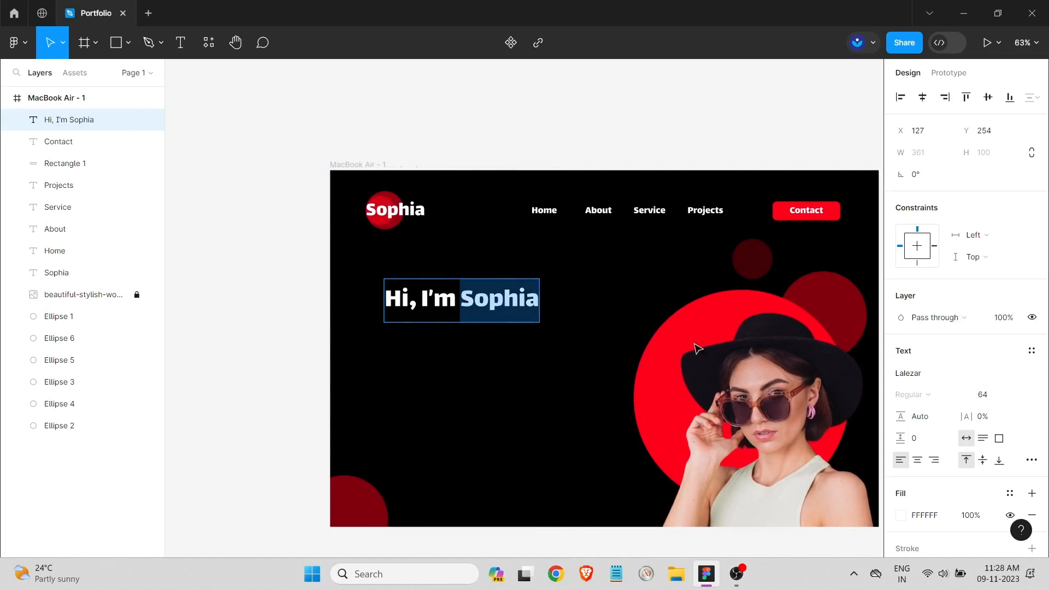
click(907, 373)
scroll(773, 426, down, 4)
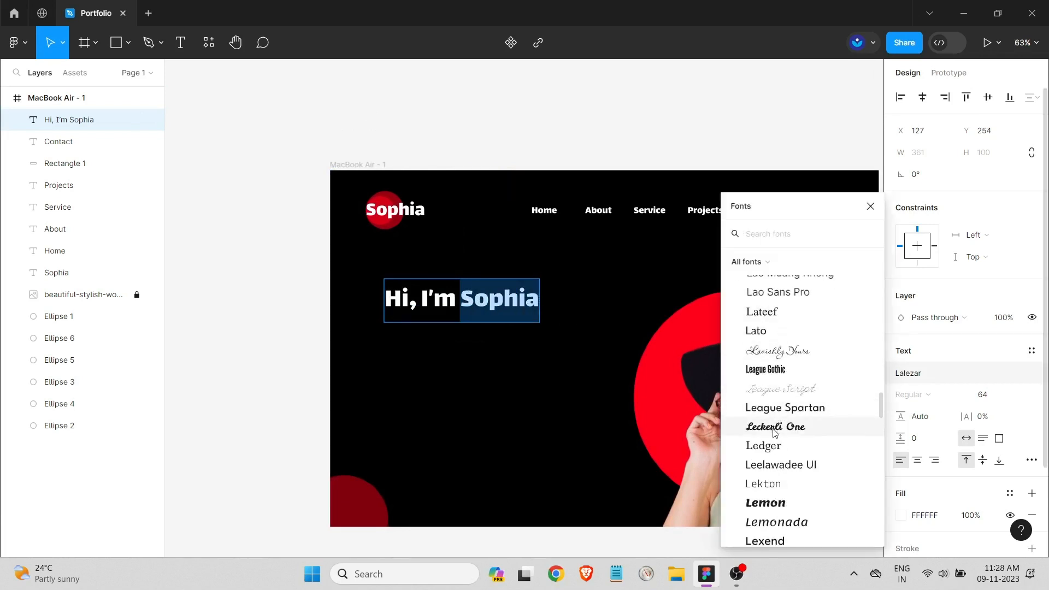
click(774, 428)
key(Escape)
click(596, 389)
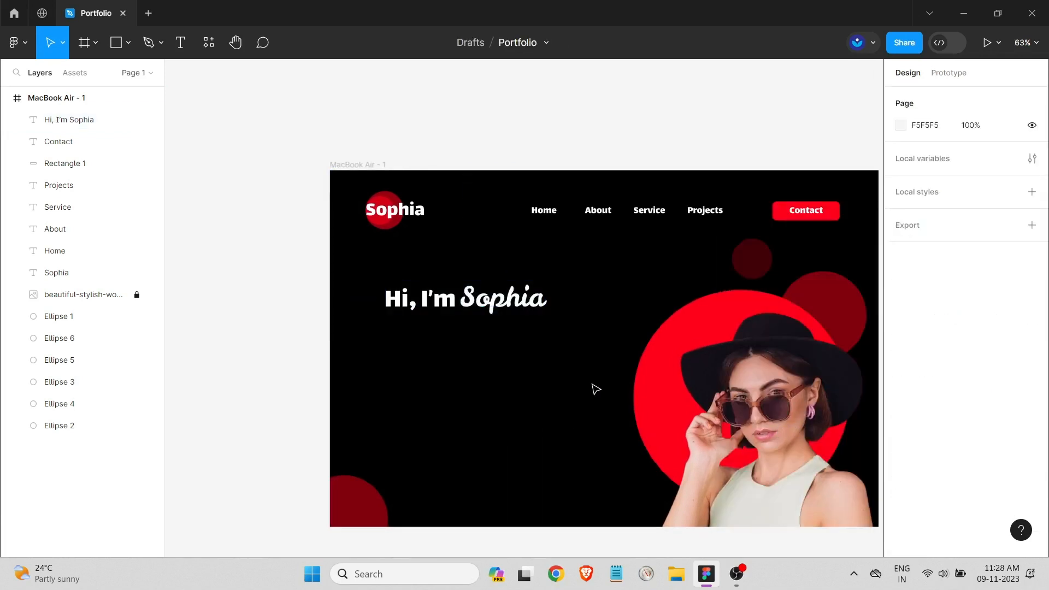
Try larger font sizes of 96 and 80 on the whole greeting text.
scroll(595, 335, down, 2)
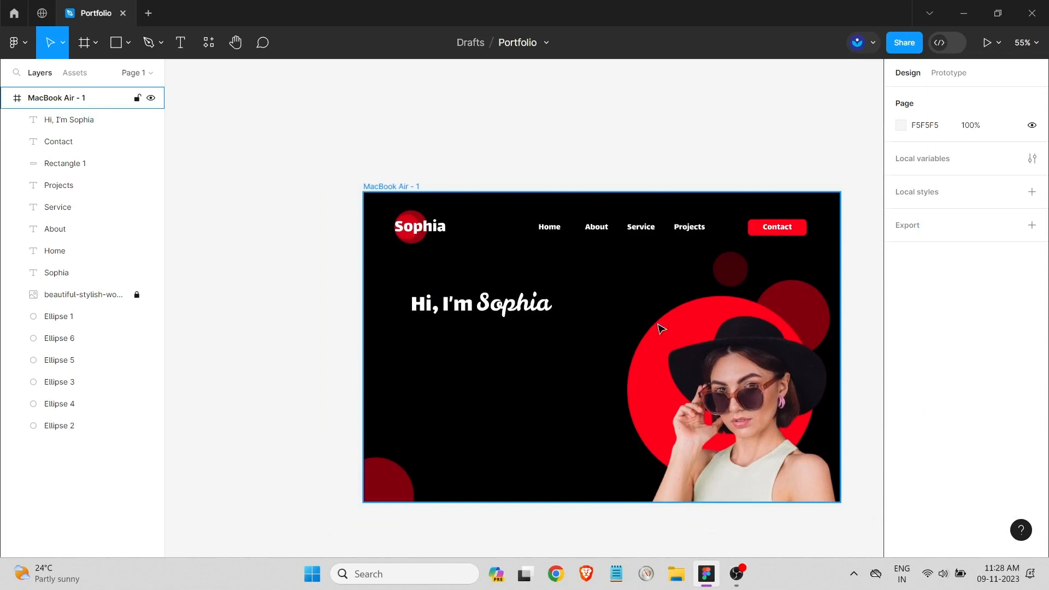
click(391, 190)
scroll(437, 306, right, 1)
click(376, 303)
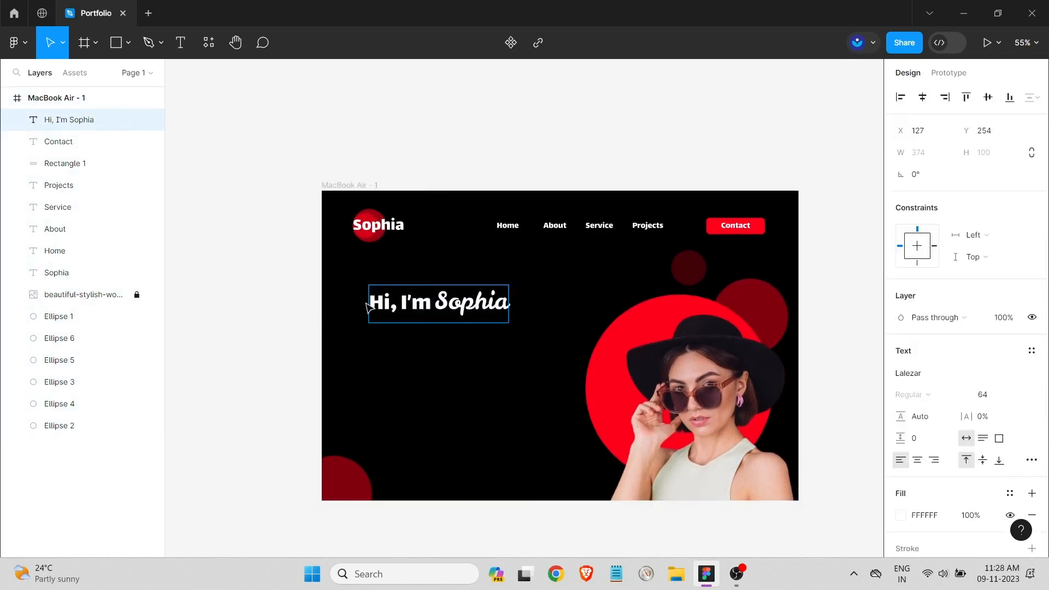
click(1019, 394)
click(1007, 425)
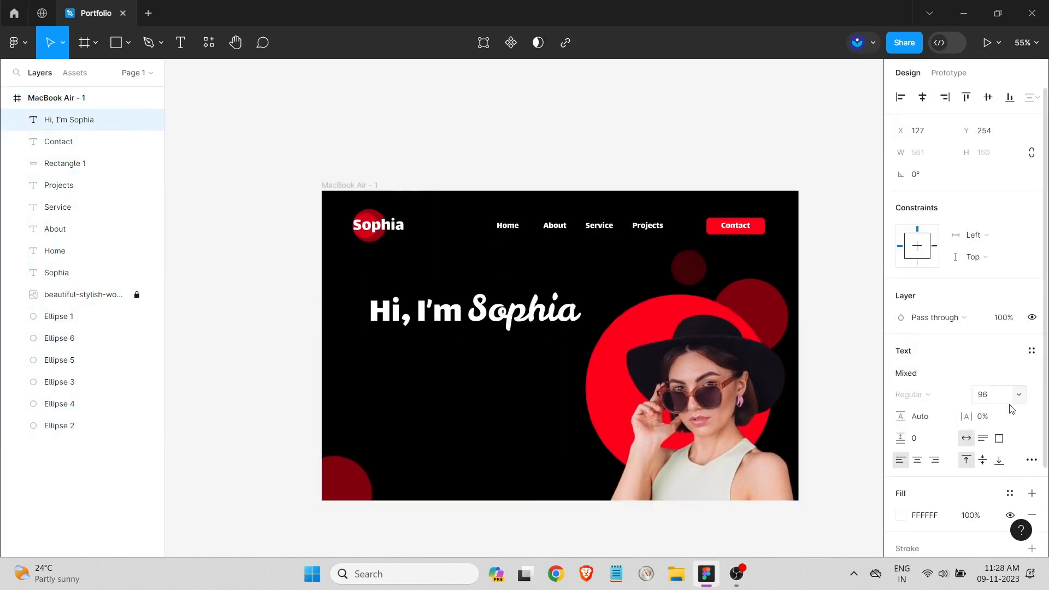
click(1002, 398)
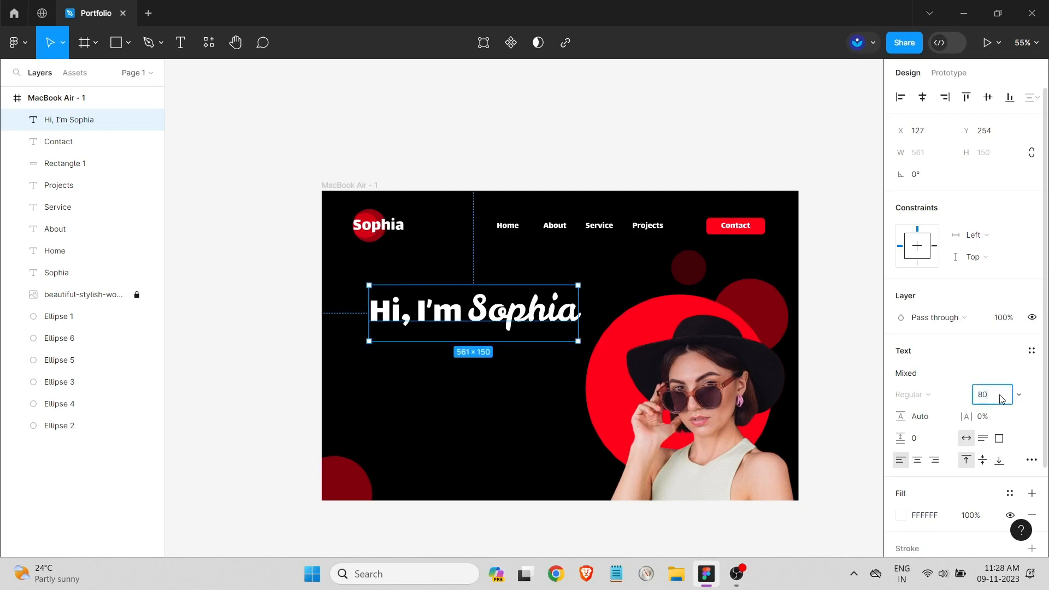
text(80)
key(Return)
click(461, 389)
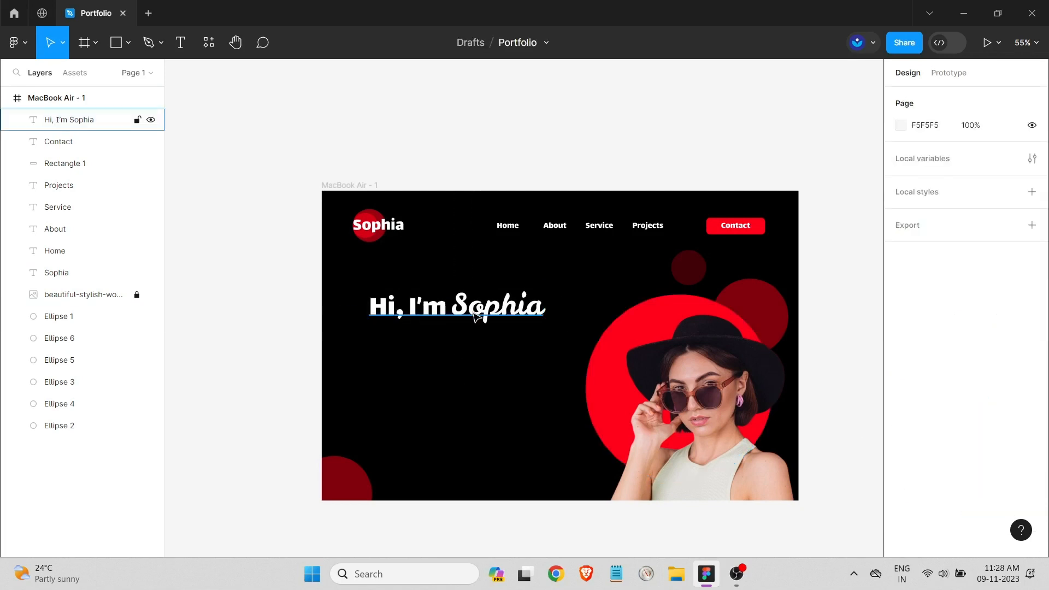
Return the greeting text's font size to 64.
click(477, 315)
click(1019, 394)
click(1000, 507)
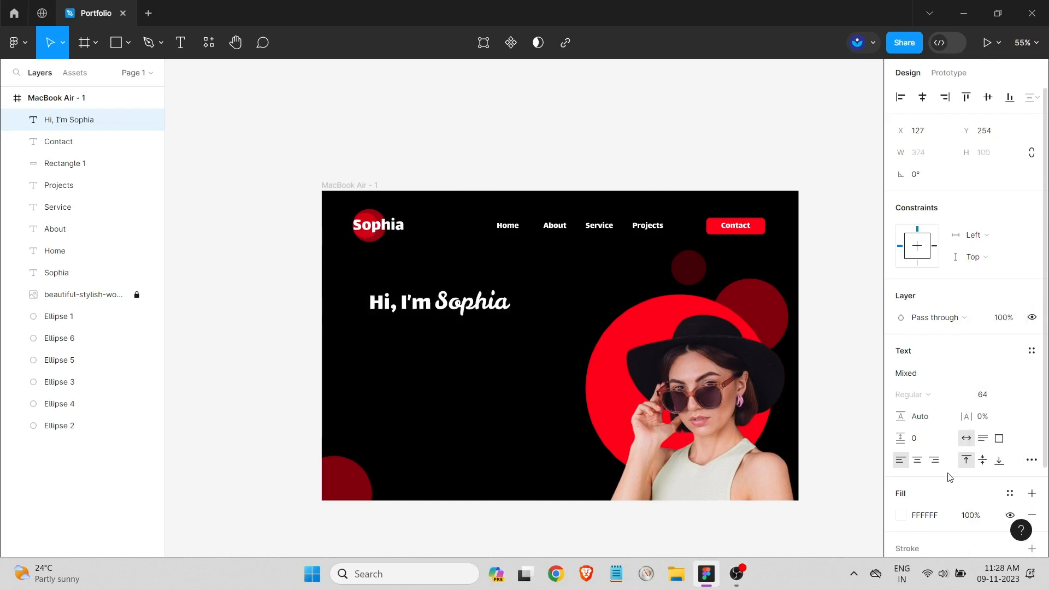
click(476, 400)
scroll(375, 329, up, 3)
scroll(410, 326, down, 5)
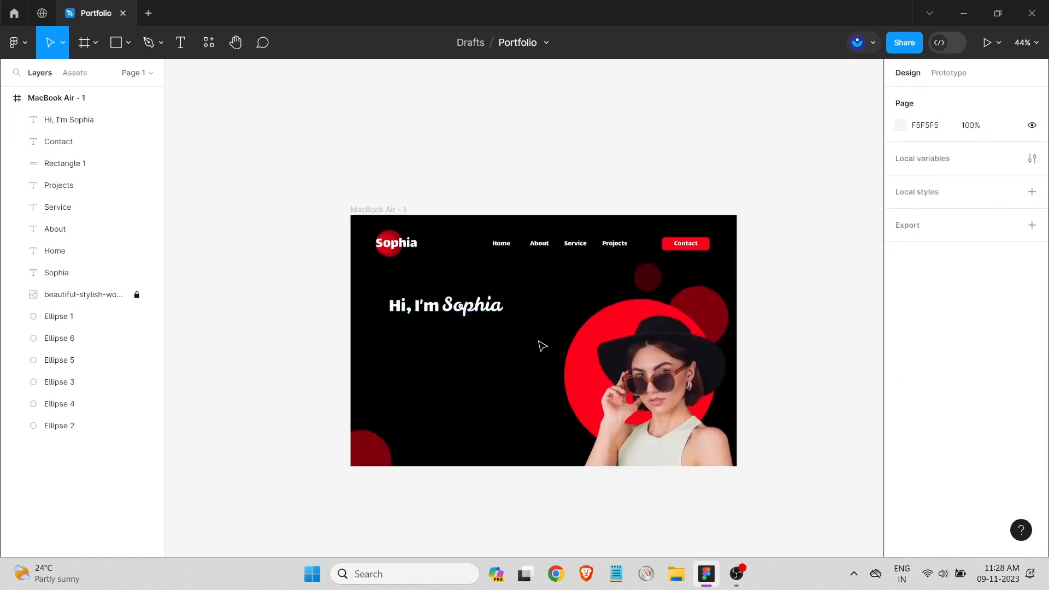
Add a text layer reading "Web Designer" below the greeting.
scroll(481, 327, up, 2)
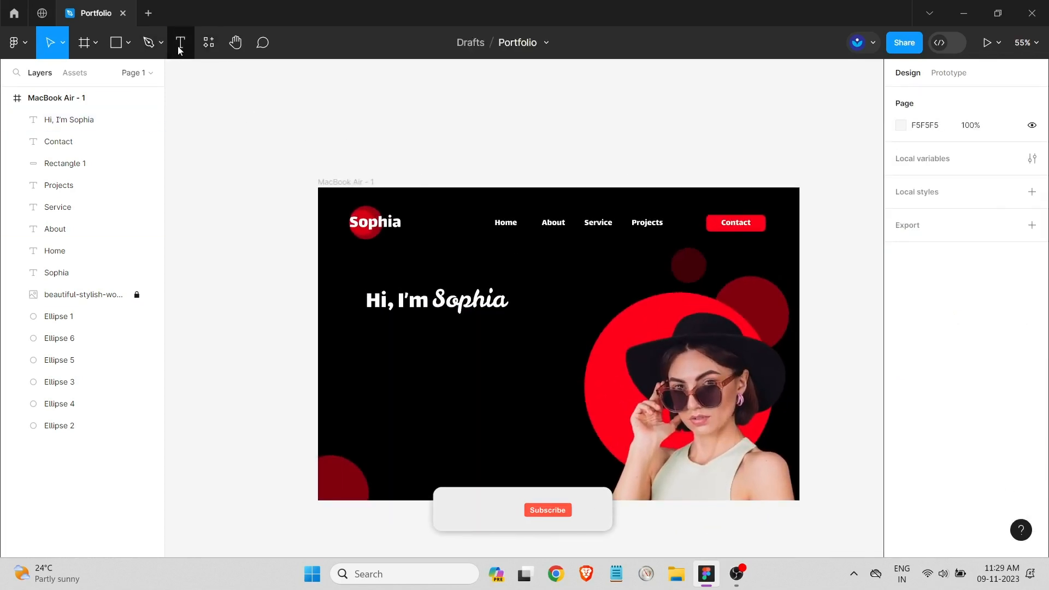
click(180, 44)
click(365, 340)
text(Web de)
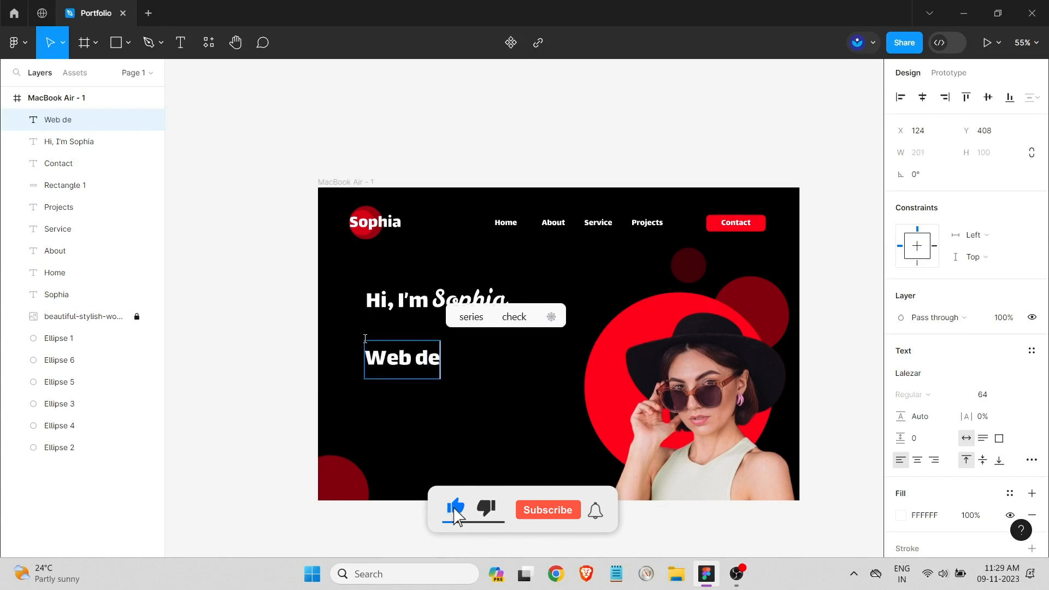
text(s)
key(BackSpace)
key(BackSpace)
key(BackSpace)
text(Desi)
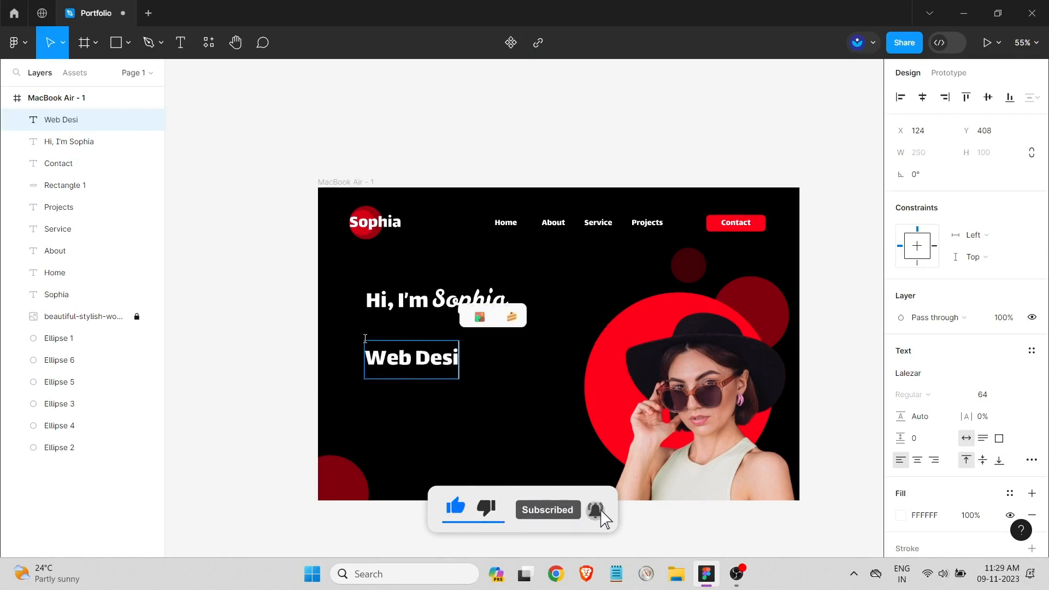
text(gner)
key(Escape)
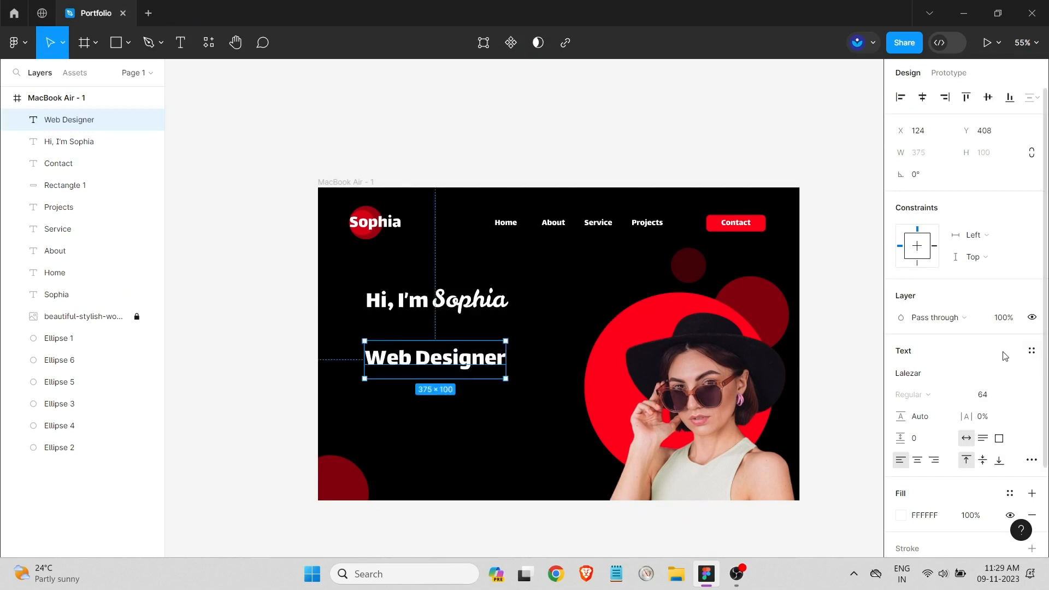
Set "Web Designer" to font size 80 and move it directly beneath the greeting, at X 127, Y 328.
click(996, 398)
text(70)
key(Return)
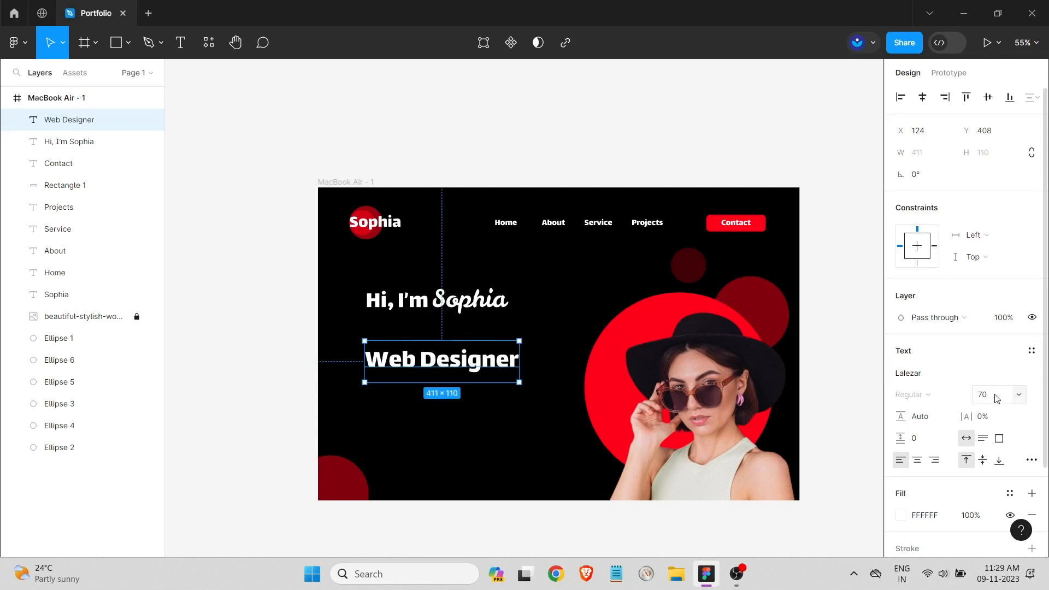
key(Return)
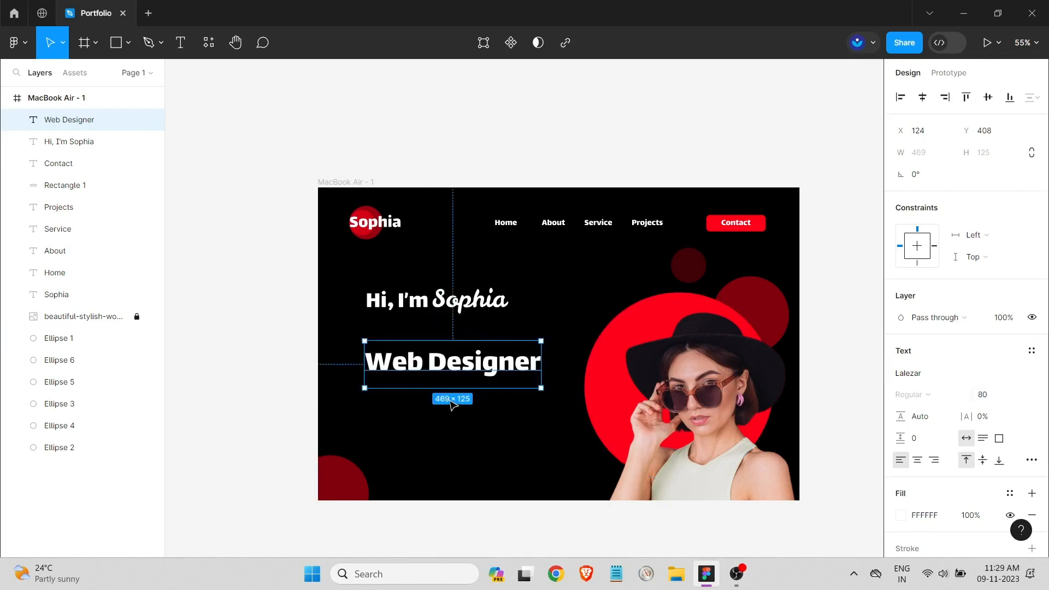
click(451, 403)
drag(452, 364, 453, 334)
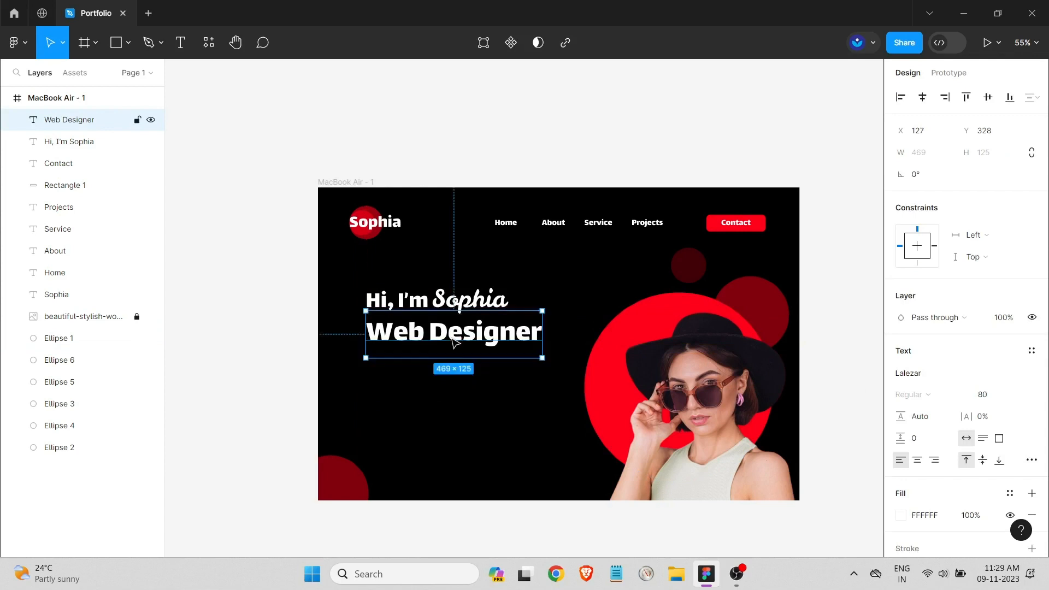
Fill the "Web Designer" text with the red sampled from the large circle.
click(901, 516)
click(748, 405)
click(619, 364)
click(539, 521)
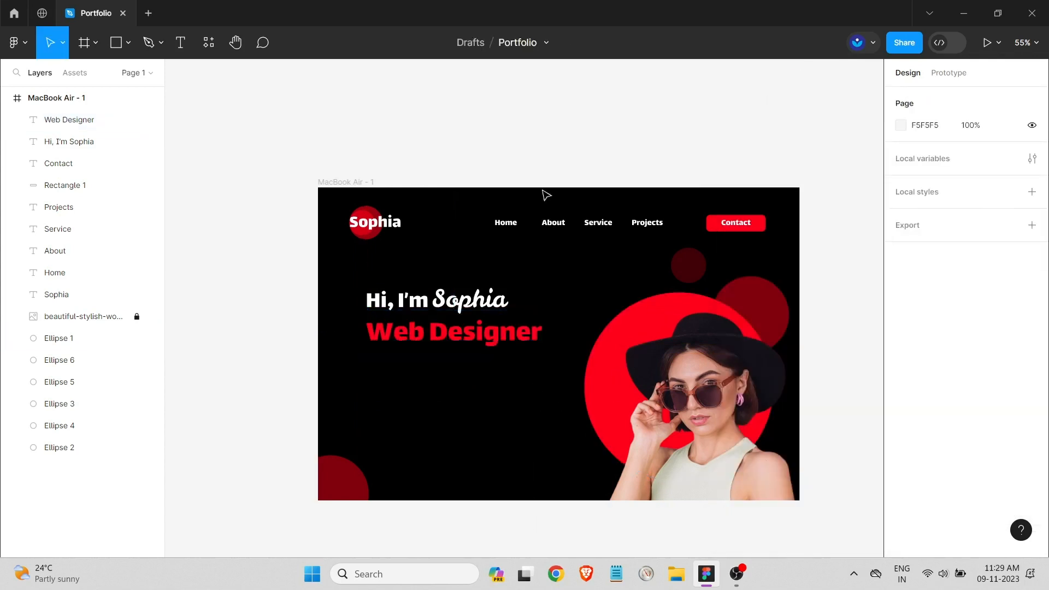
Move the MacBook Air frame up and slightly left on the canvas, to about X -2585, Y -1165.
click(322, 183)
drag(579, 300, 550, 259)
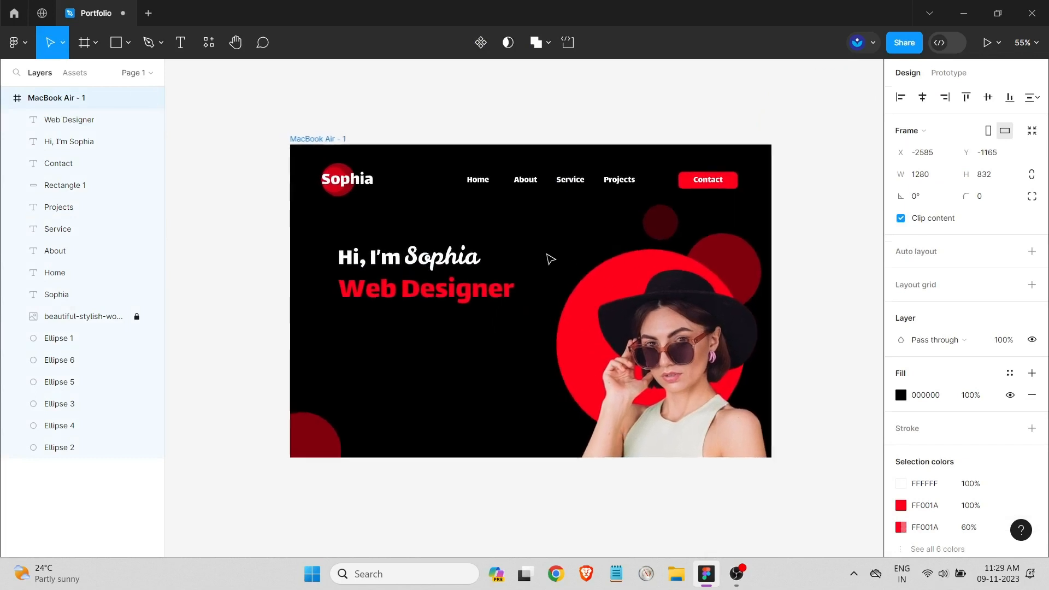
click(451, 372)
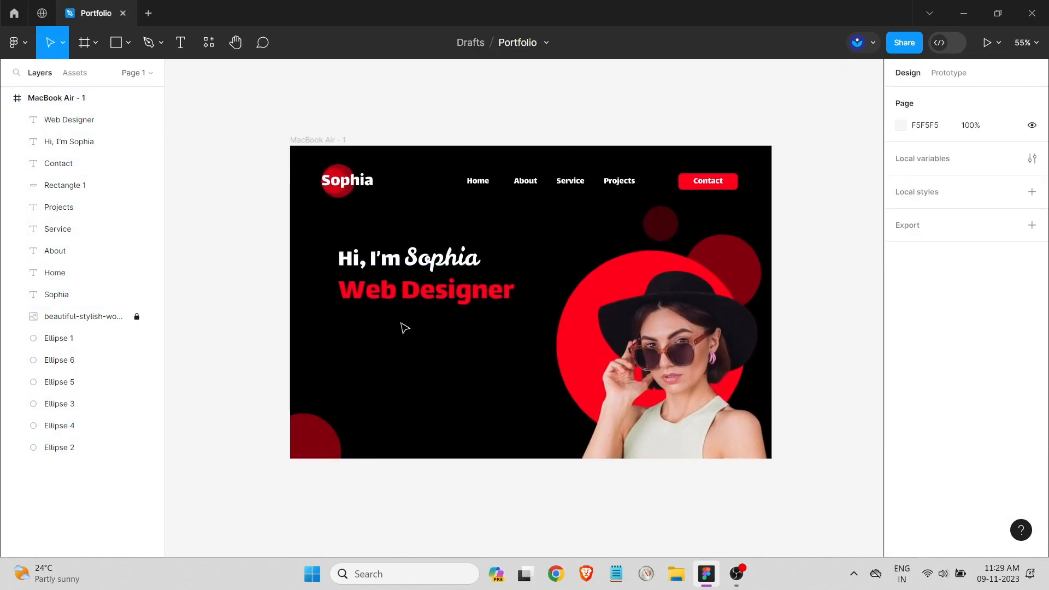
Add a text layer reading "Behind the" in the Kosugi font below "Web Designer".
click(182, 42)
click(348, 337)
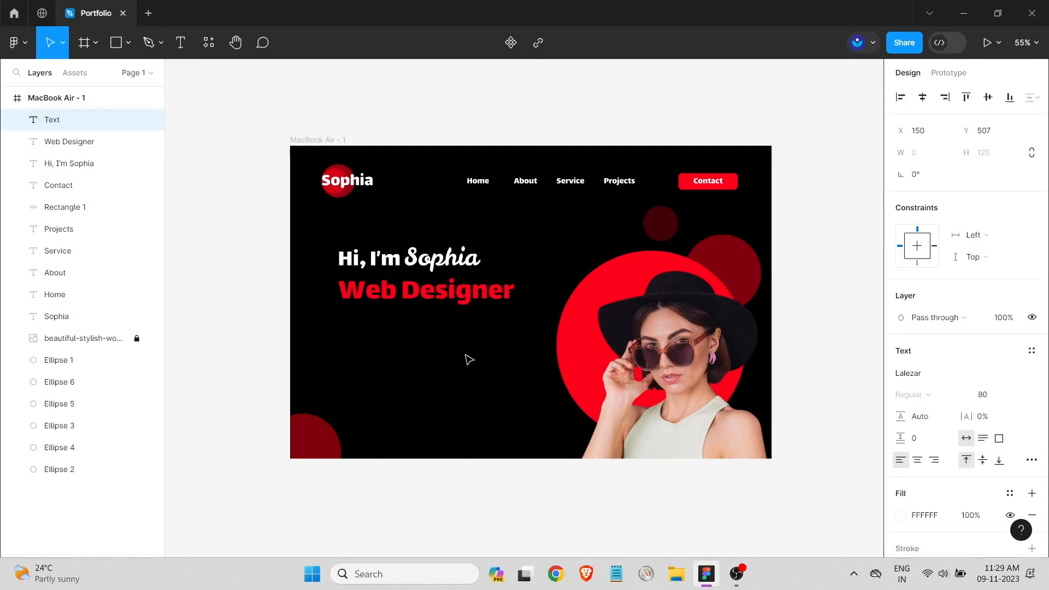
click(901, 376)
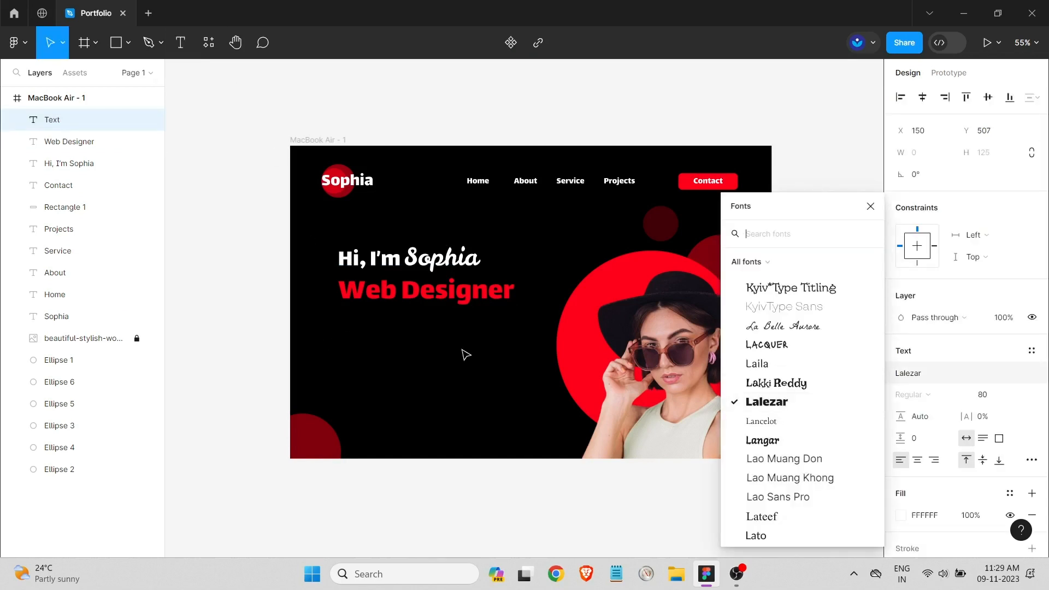
scroll(781, 330, up, 5)
click(768, 306)
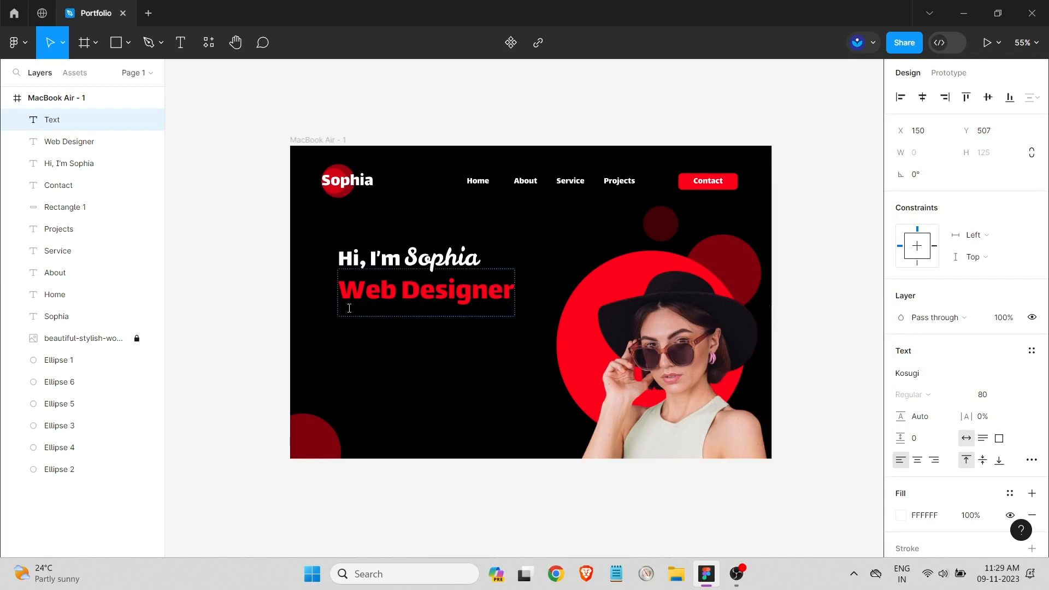
click(165, 48)
click(179, 46)
click(346, 352)
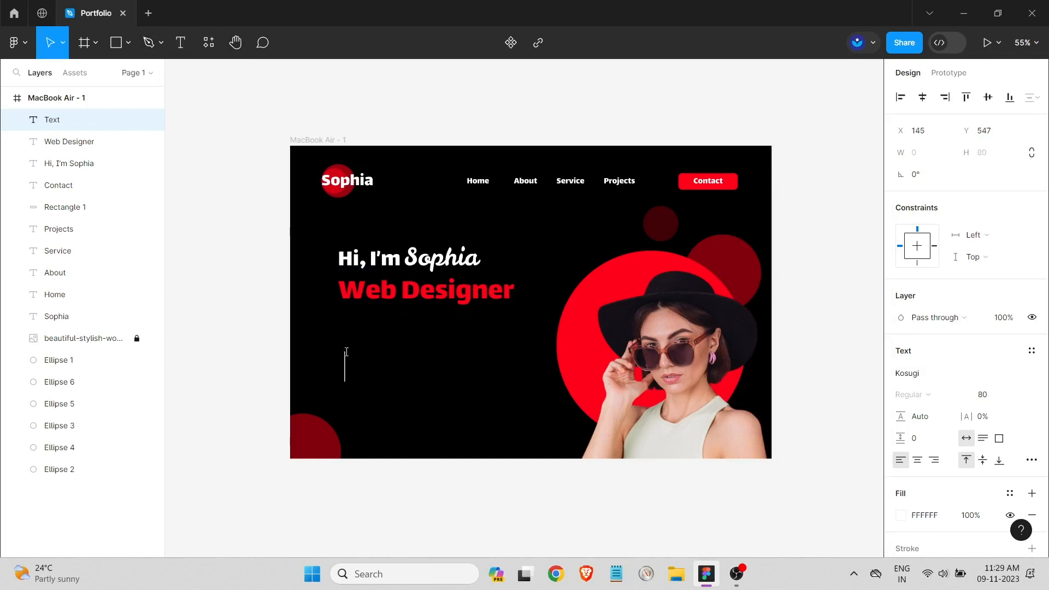
text(Behind)
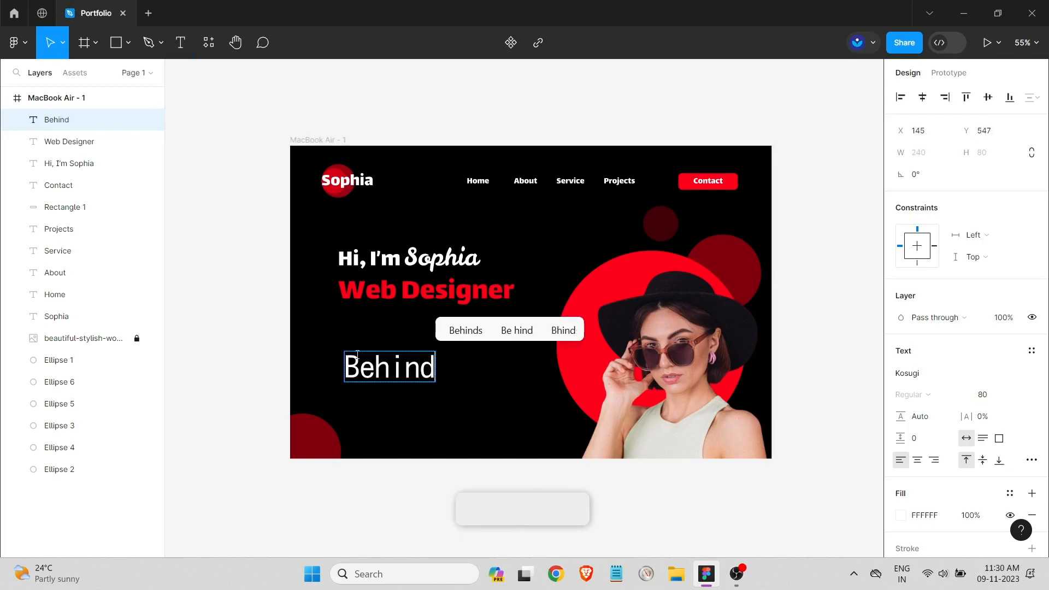
text( t)
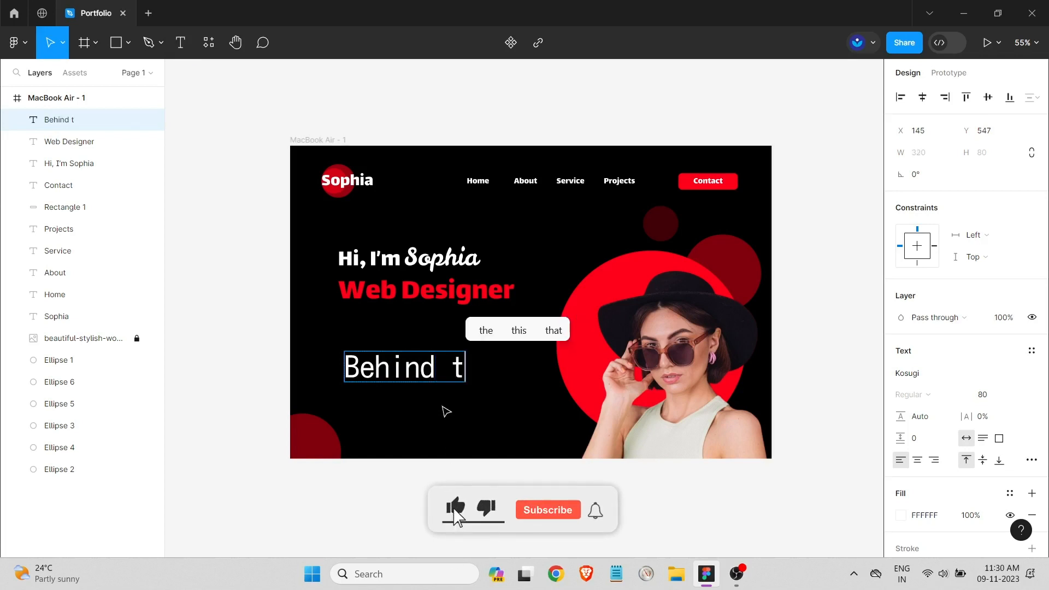
text(he)
key(Escape)
Set "Behind the" to font size 20 and move it just beneath "Web Designer", at X 127, Y 453.
click(1017, 395)
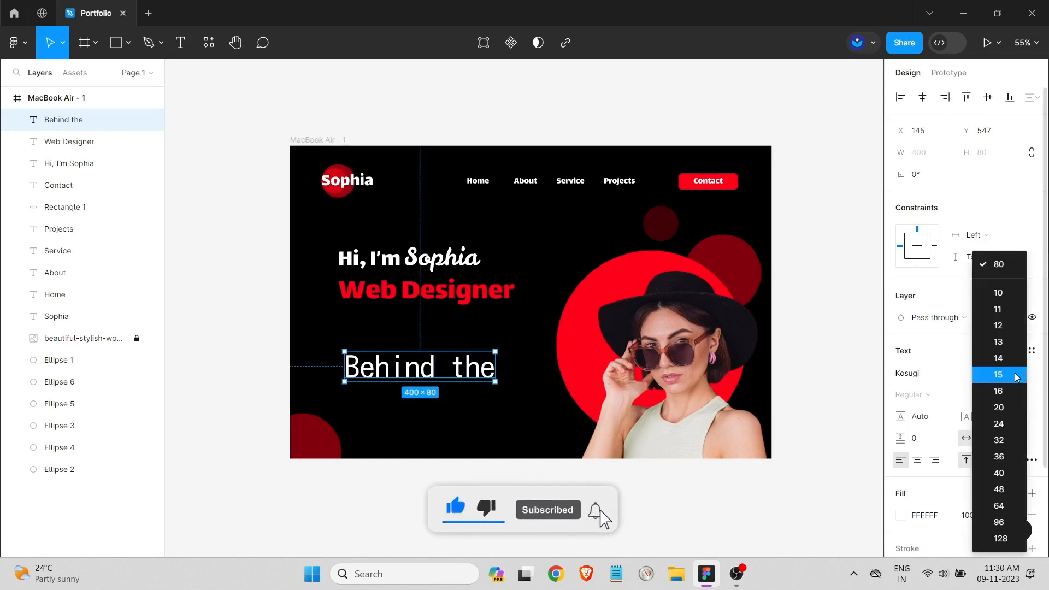
click(999, 407)
drag(365, 363, 359, 322)
double_click(376, 323)
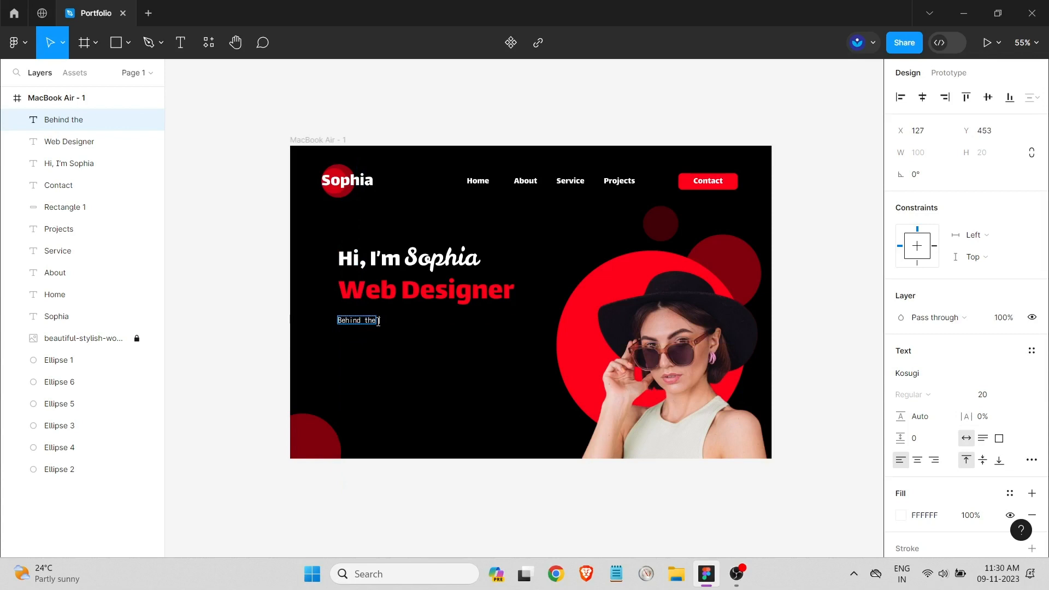
text(word m)
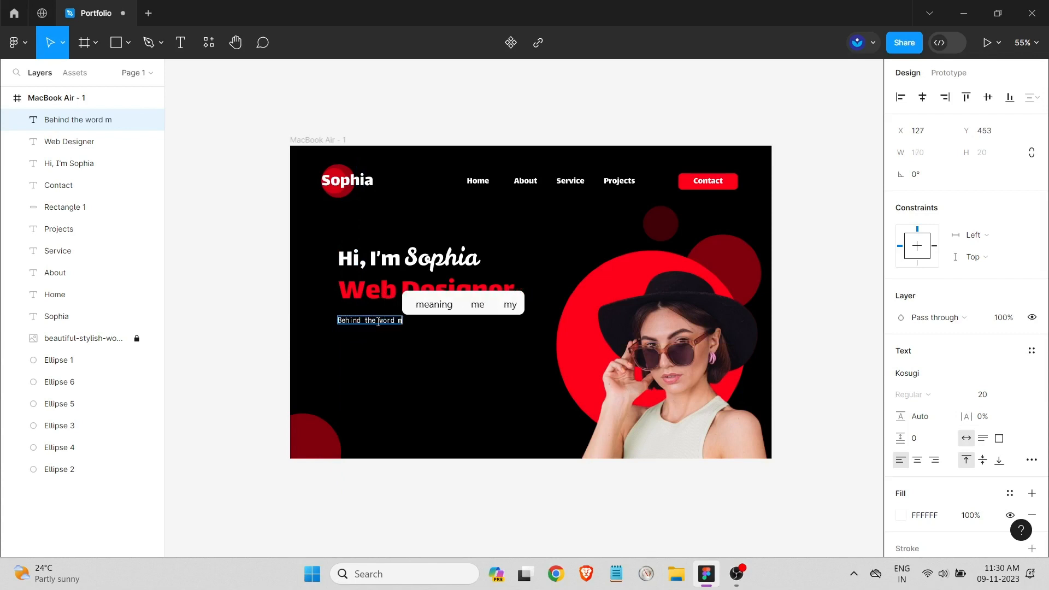
text(outainers)
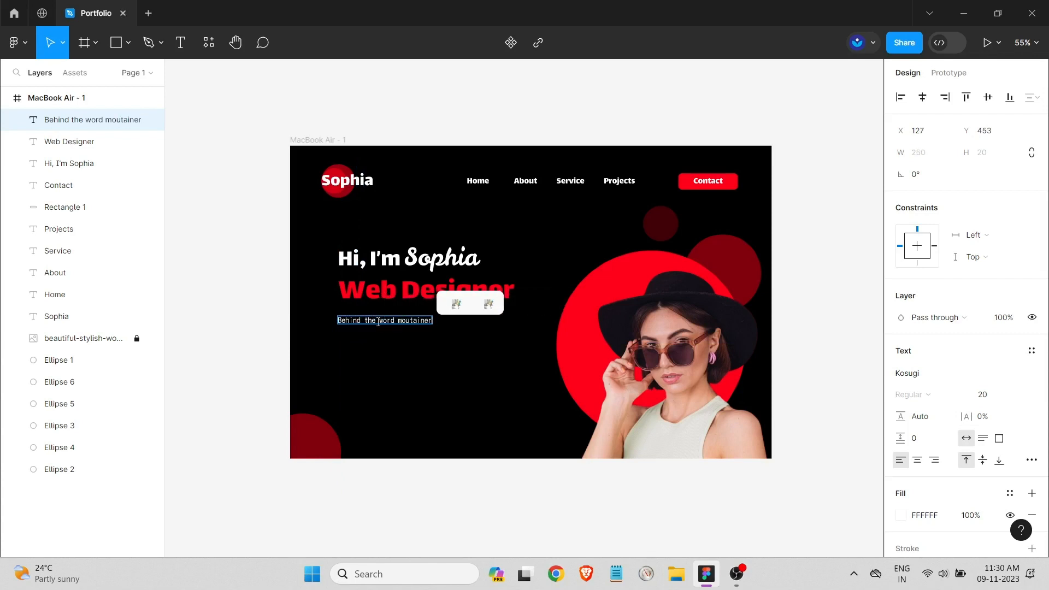
key(BackSpace)
text(s)
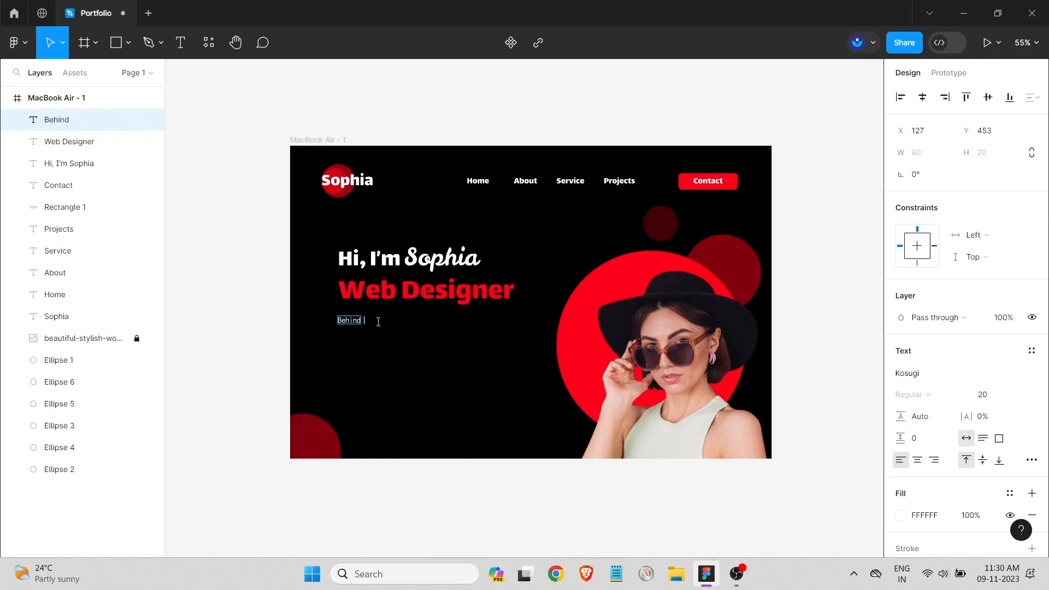
Replace the line below "Web Designer" with the text "A young web designer with crazy for designing".
text(A younf)
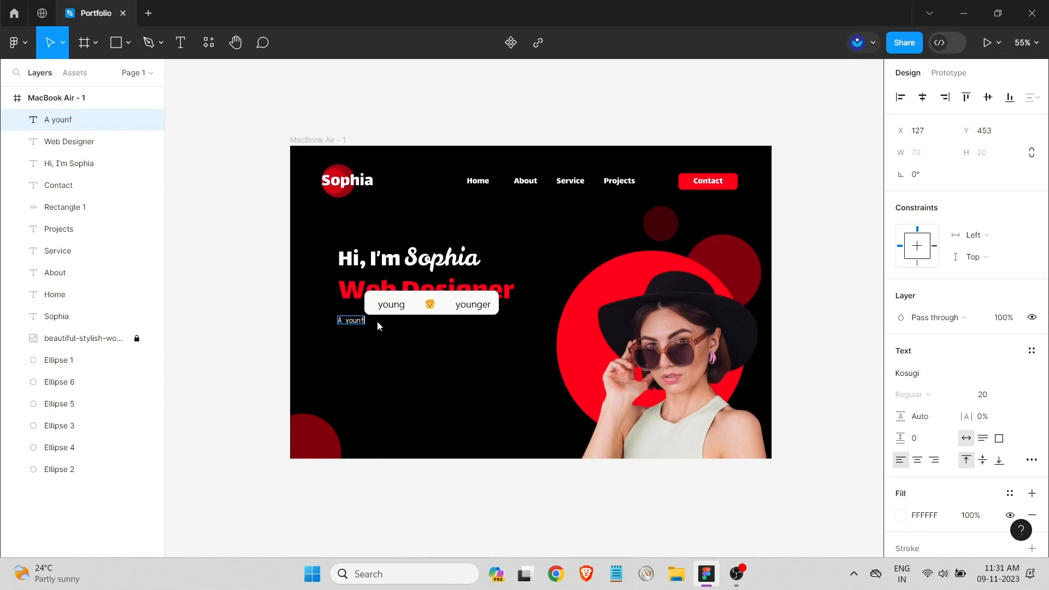
key(BackSpace)
text(g )
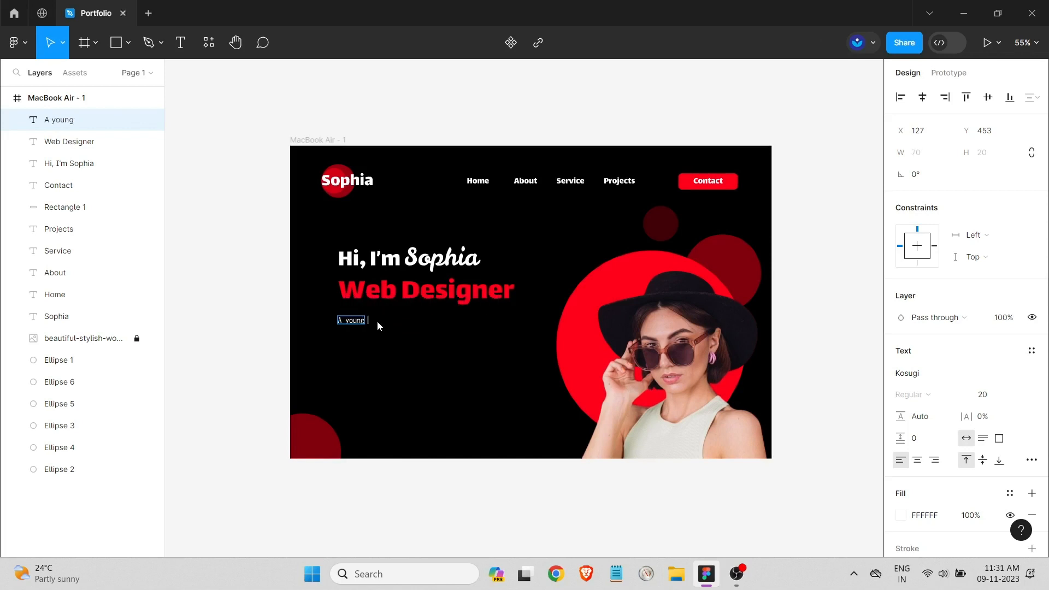
text(we)
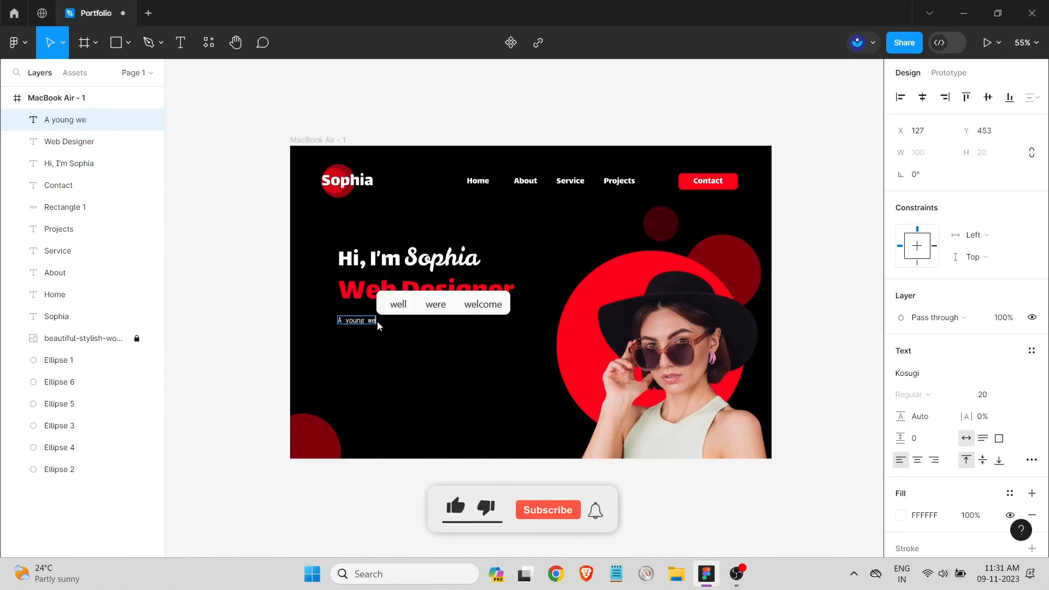
text(b designer)
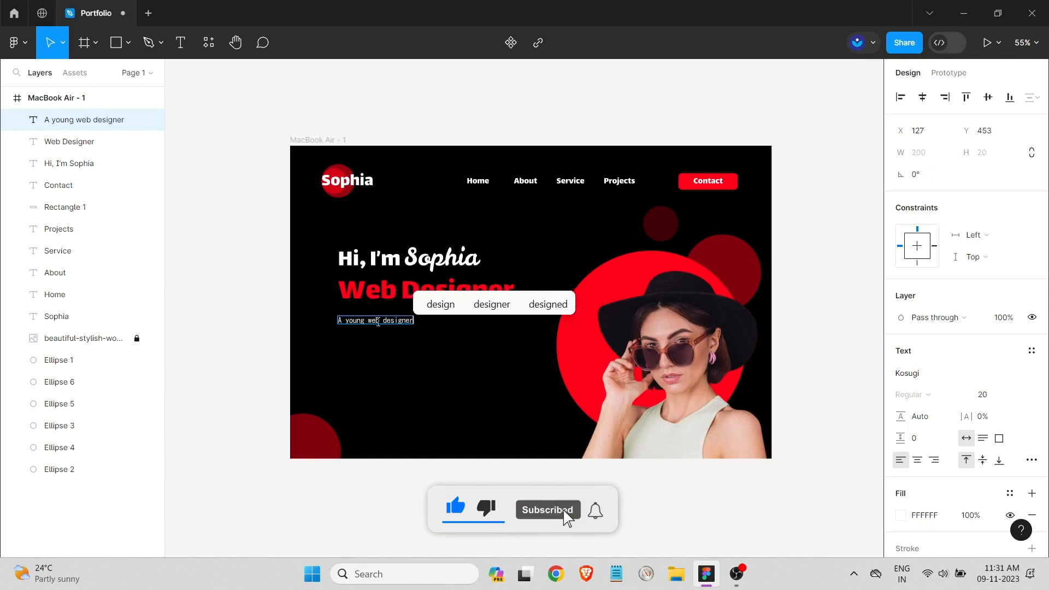
text( with crazy)
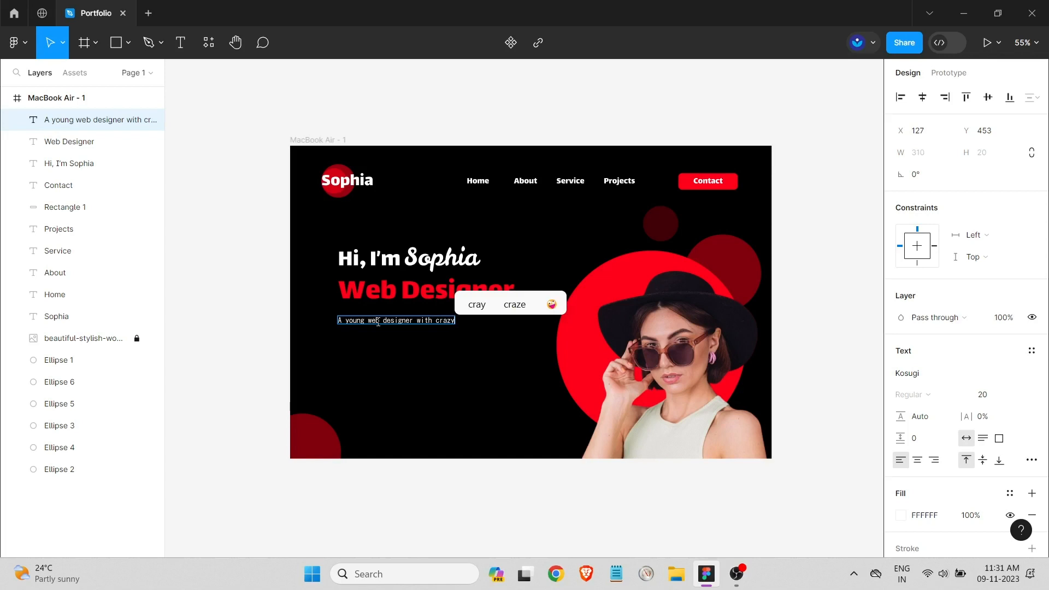
text( for)
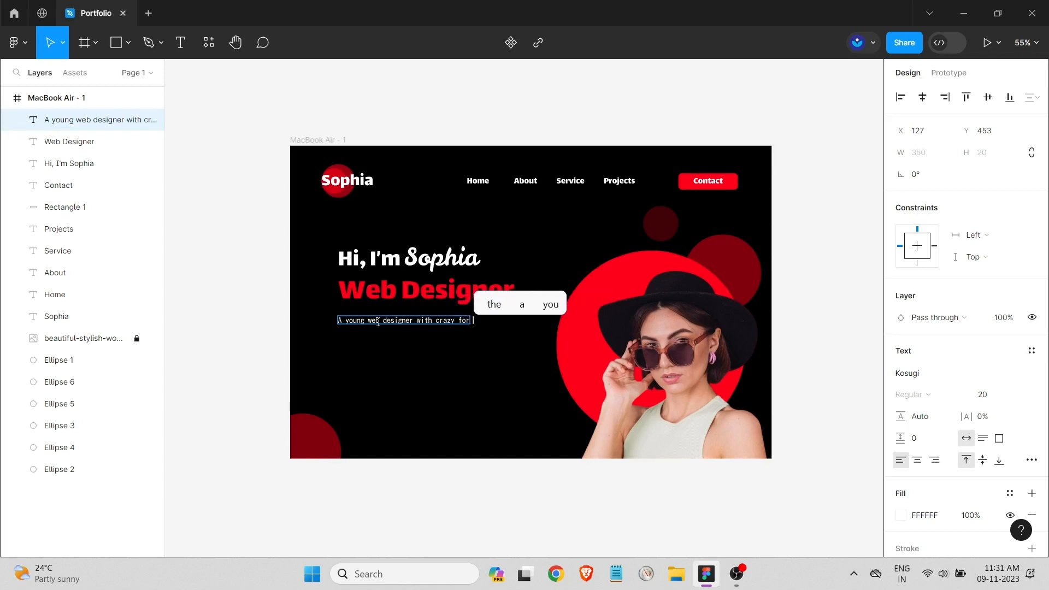
text( ed)
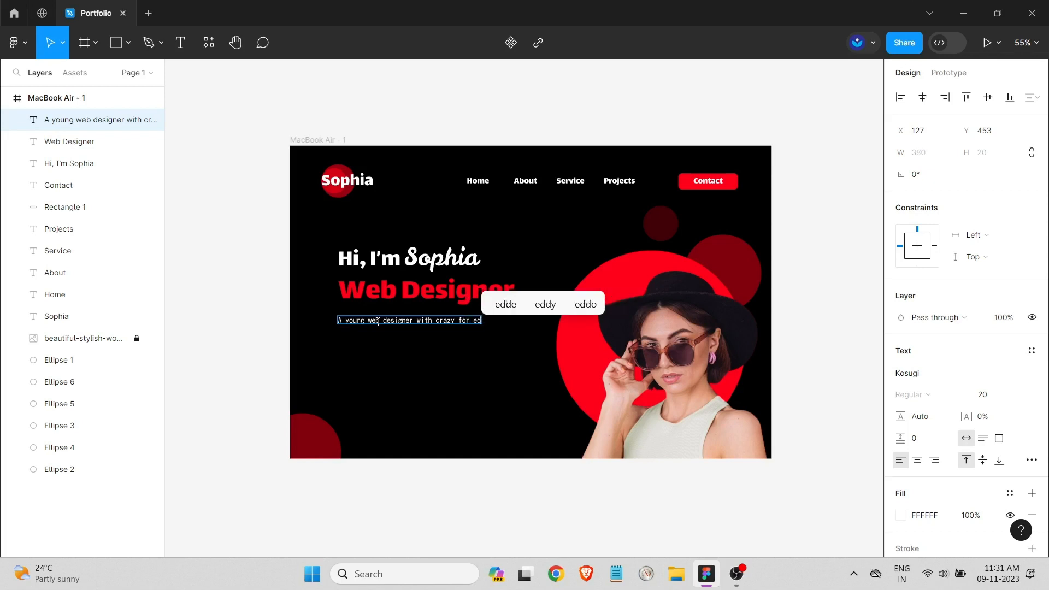
key(BackSpace)
key(BackSpace)
text(designing)
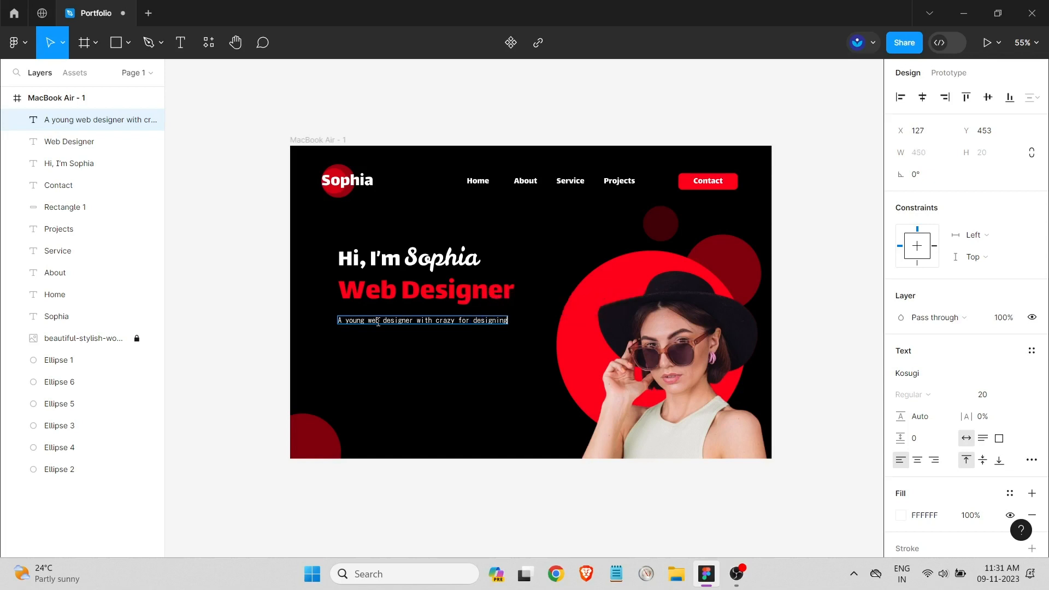
Try font size 24 on the description text and return it to size 20.
click(907, 373)
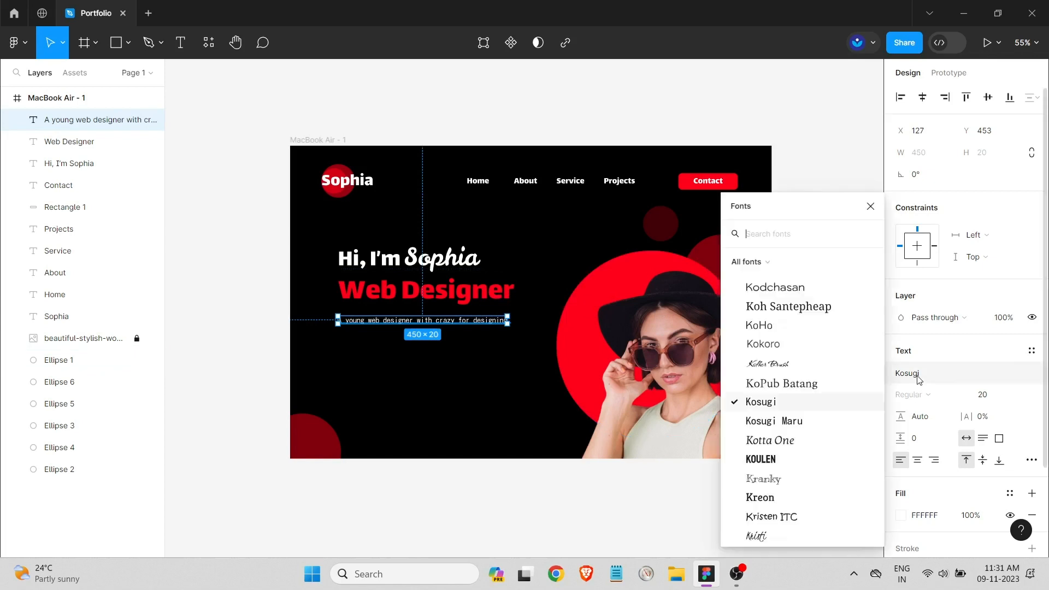
click(989, 394)
click(1010, 395)
click(1011, 418)
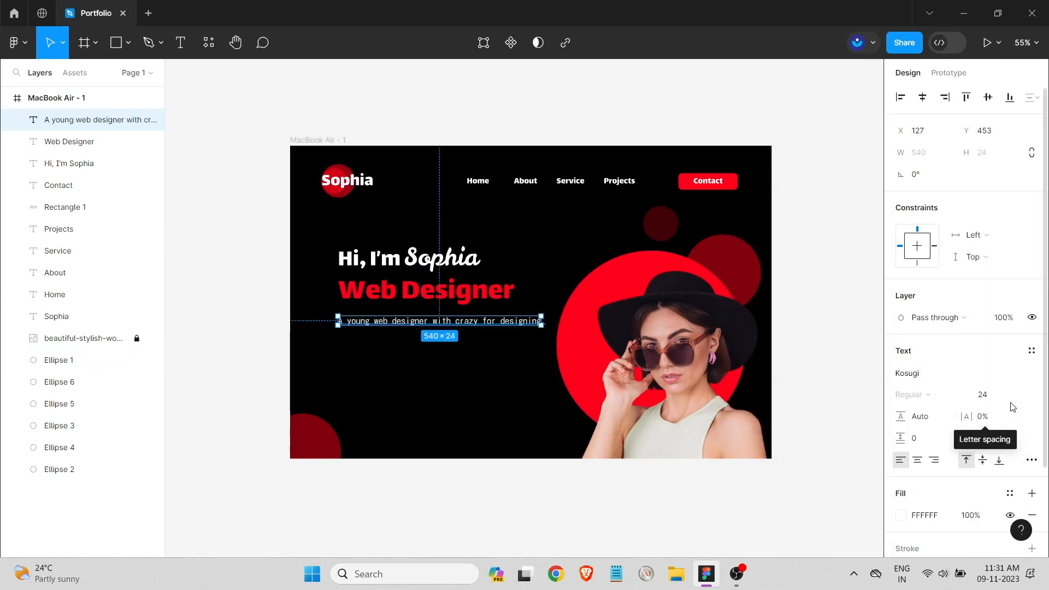
click(1011, 395)
click(995, 380)
click(836, 369)
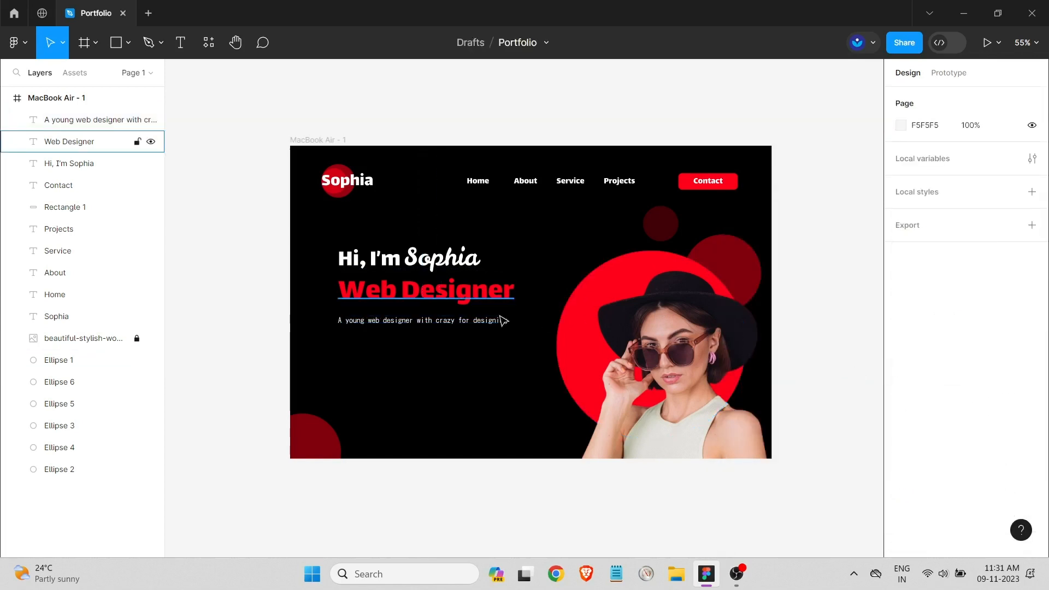
Change the description text's font to KoHo with the SemiBold weight.
scroll(481, 333, up, 3)
scroll(459, 346, down, 5)
scroll(459, 175, up, 3)
click(432, 170)
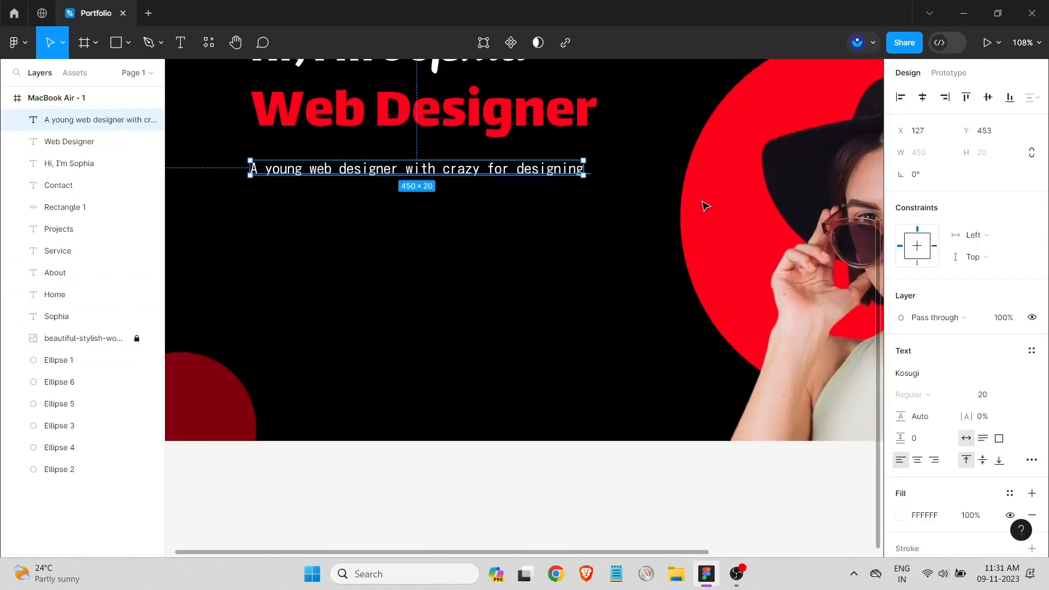
click(905, 373)
click(894, 360)
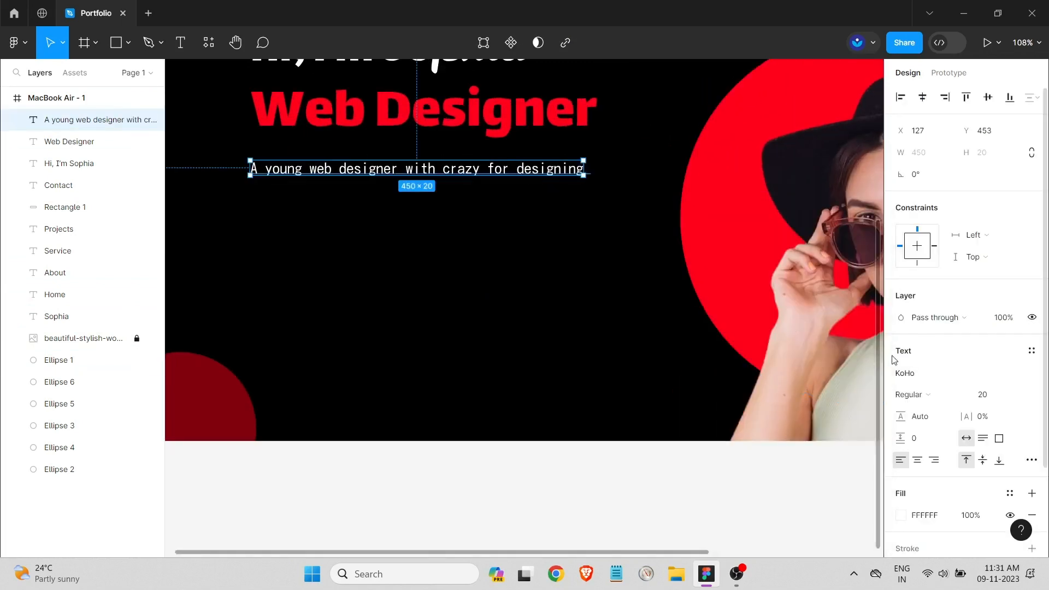
click(929, 394)
click(924, 411)
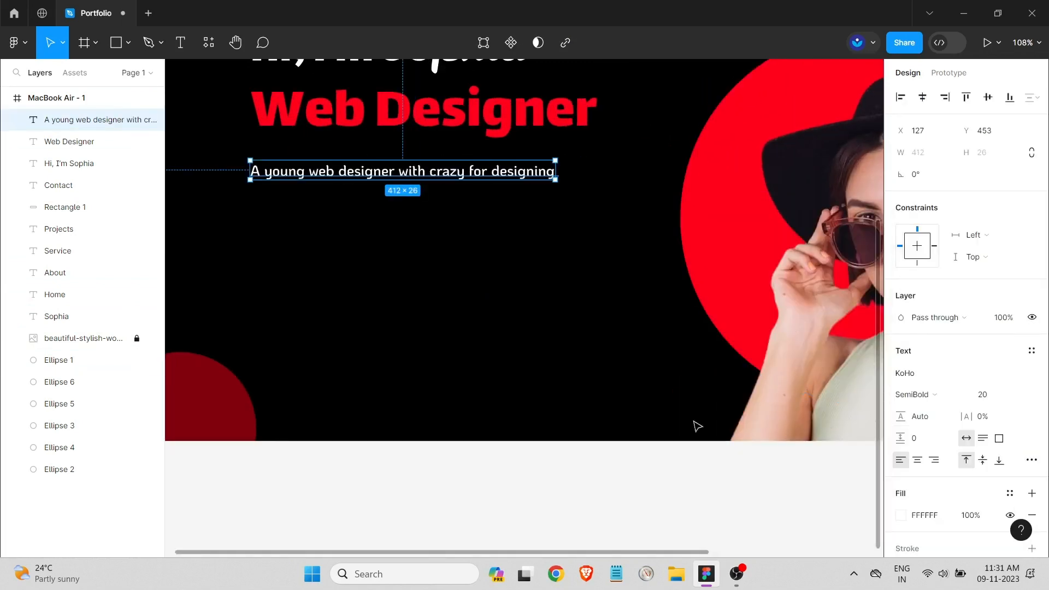
click(495, 289)
Move the description line up closer beneath "Web Designer", to Y 432.
scroll(418, 265, down, 5)
click(417, 213)
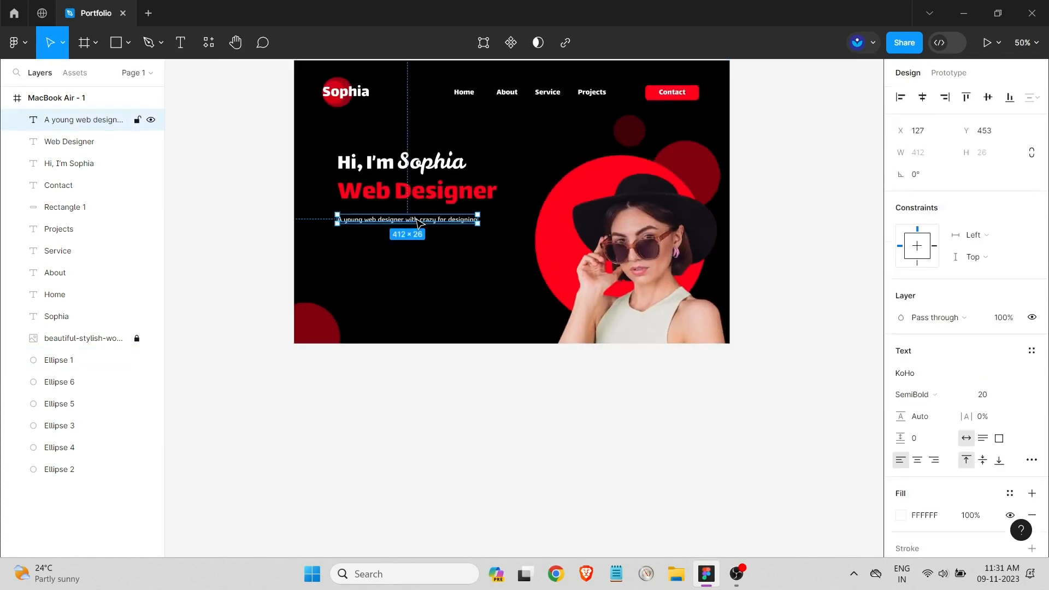
click(446, 241)
scroll(389, 223, up, 3)
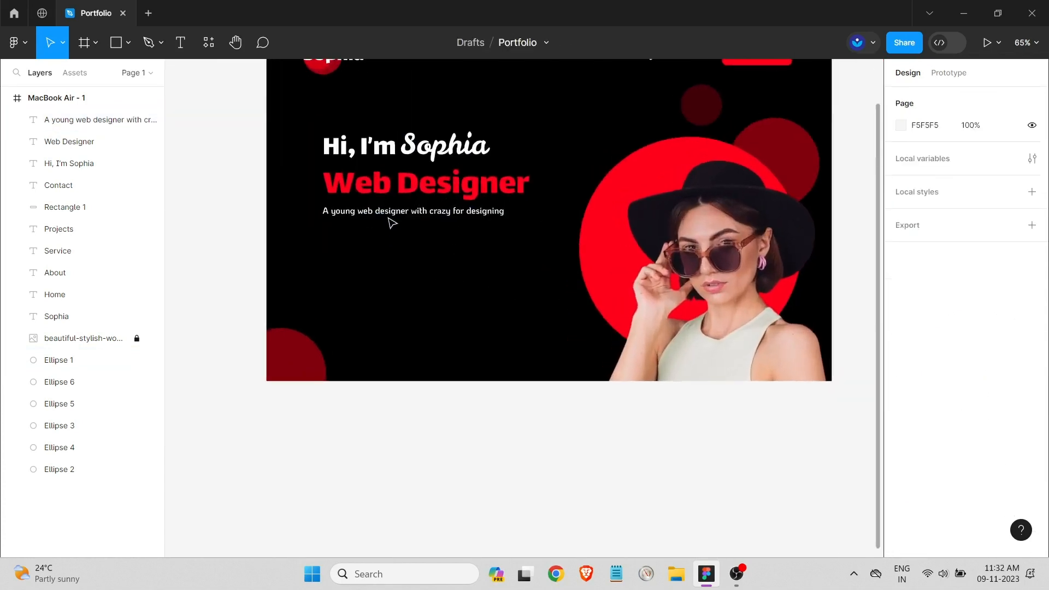
scroll(381, 207, down, 4)
scroll(499, 300, up, 2)
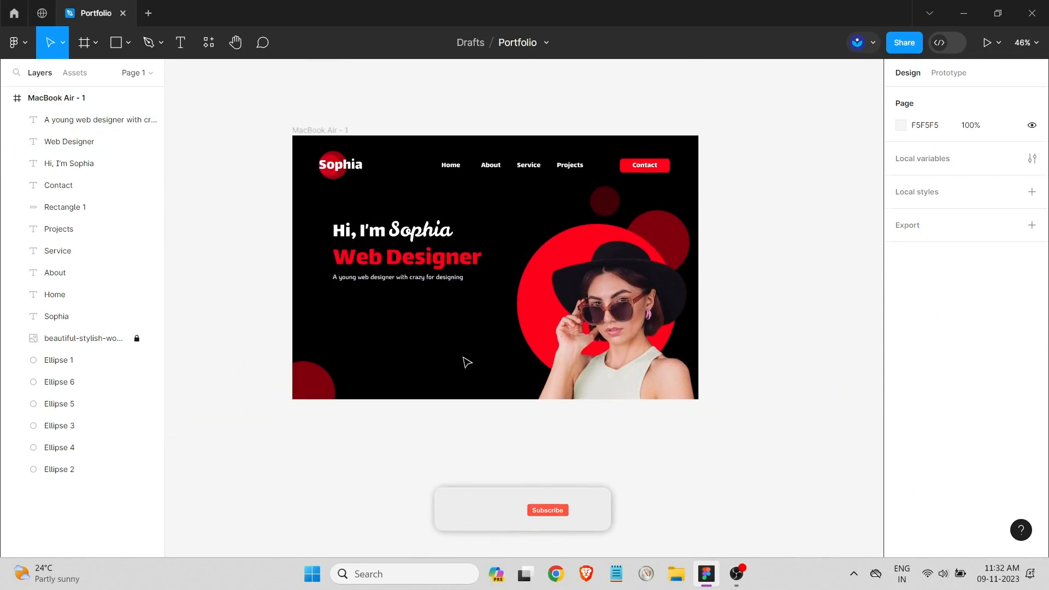
scroll(419, 328, up, 2)
scroll(395, 295, up, 1)
Paste the description sentence two more times after the first and narrow the text box to 511 wide so it wraps.
click(471, 273)
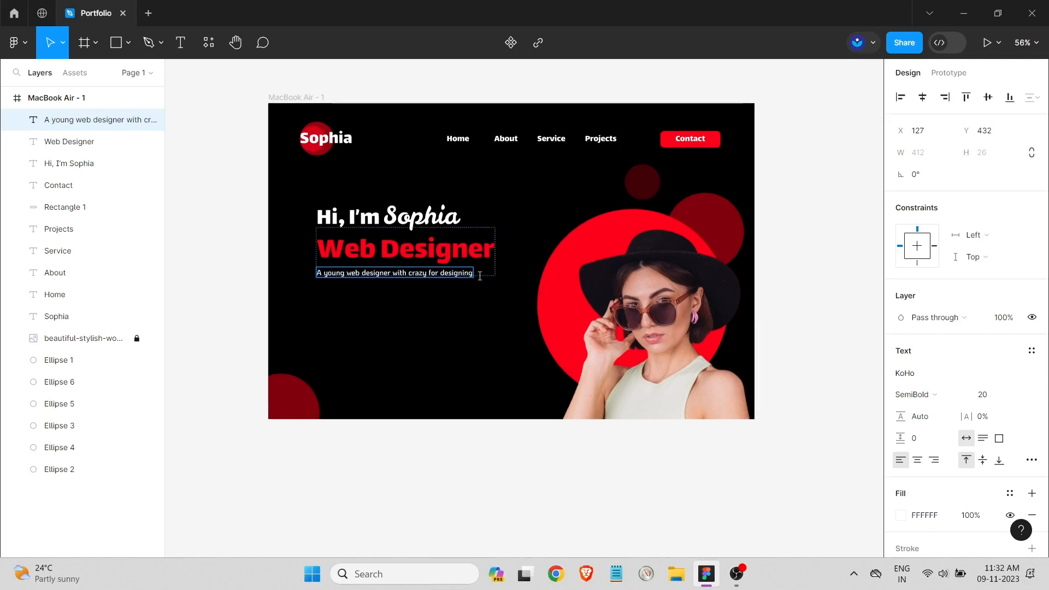
key(ctrl+v)
key(ctrl+v)
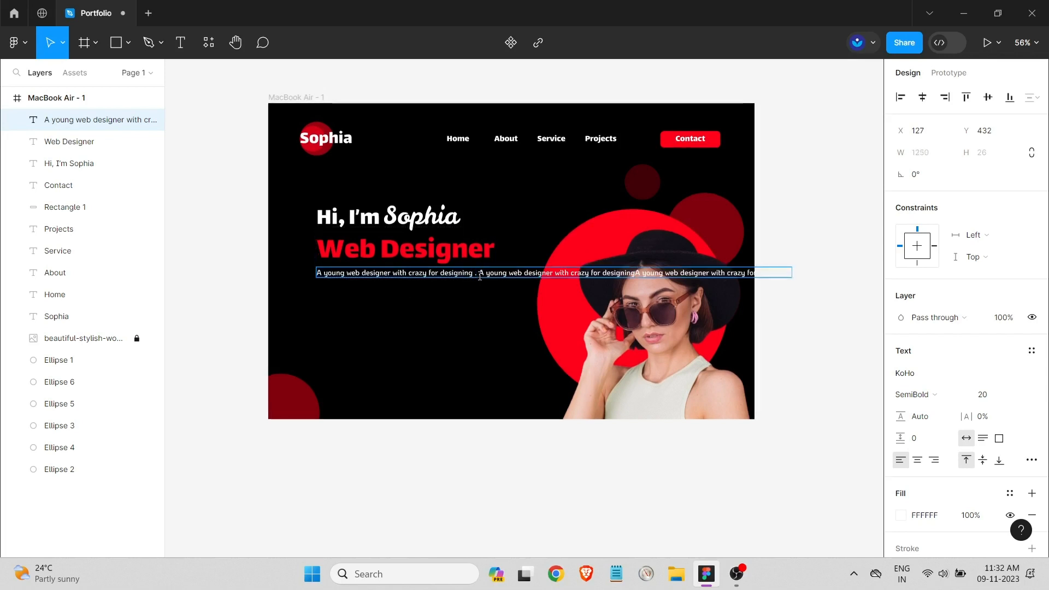
key(Escape)
drag(792, 276, 509, 291)
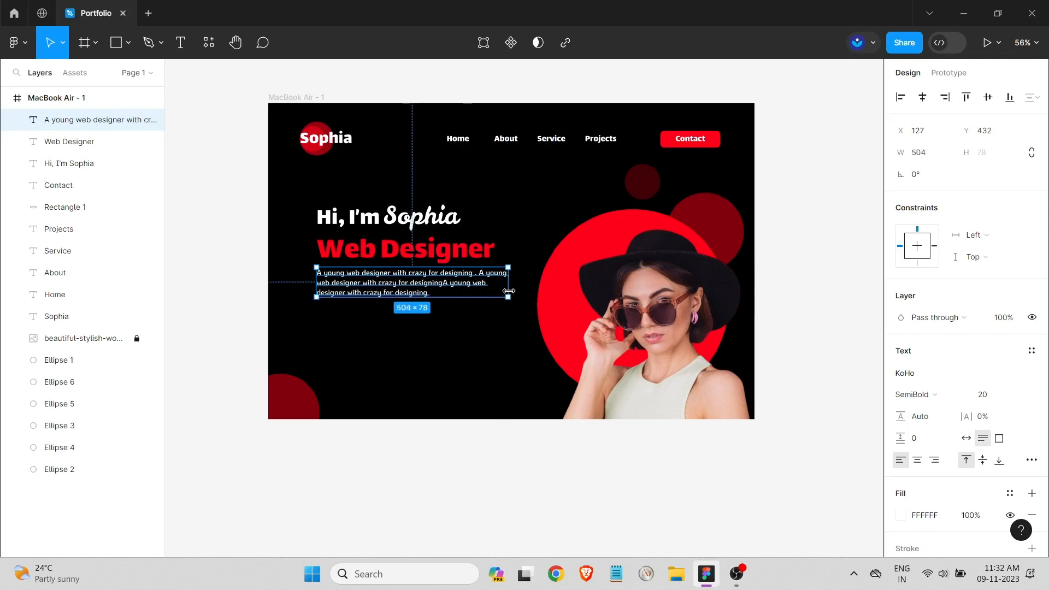
key(Escape)
Append ".Add text what you want to add." to the end of the description paragraph.
scroll(417, 292, up, 5)
double_click(446, 294)
click(447, 295)
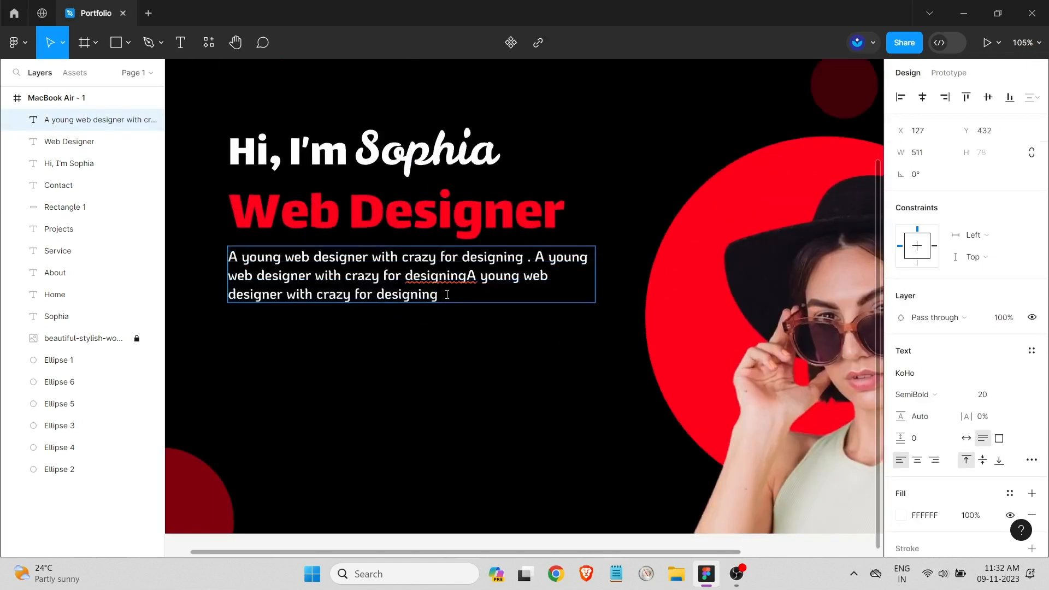
text(Add text)
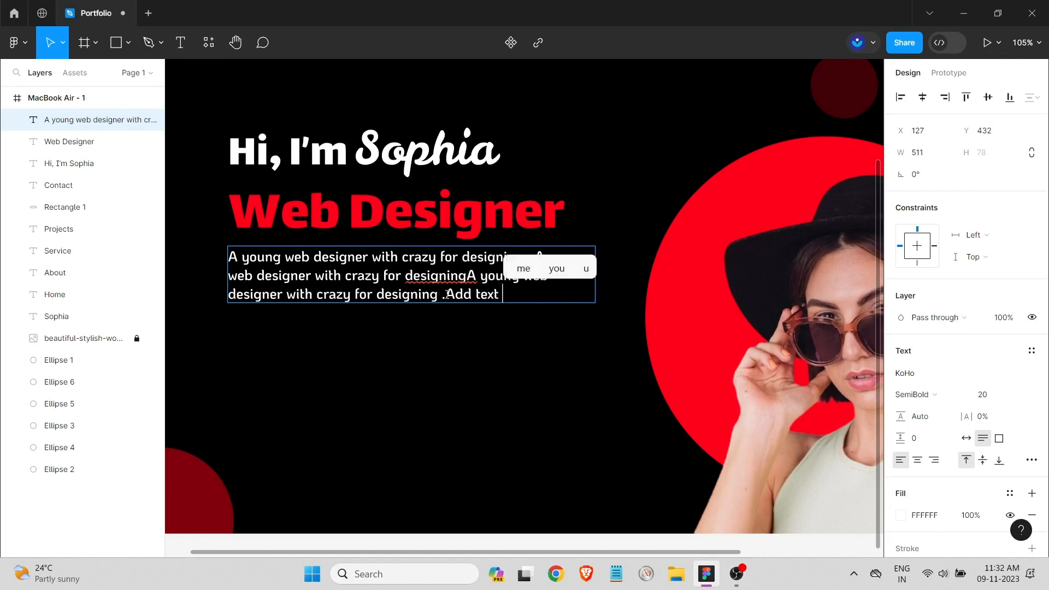
text( what you want to add.)
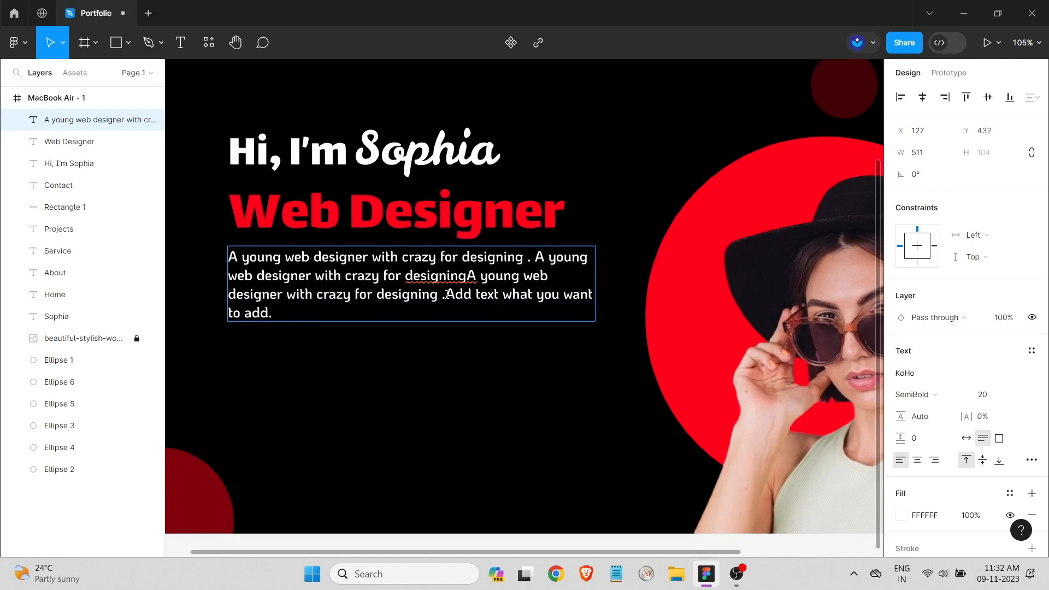
key(Escape)
Separate the second and third sentences of the description with a period and a space.
key(Return)
click(470, 274)
key(Escape)
scroll(484, 360, down, 4)
key(Escape)
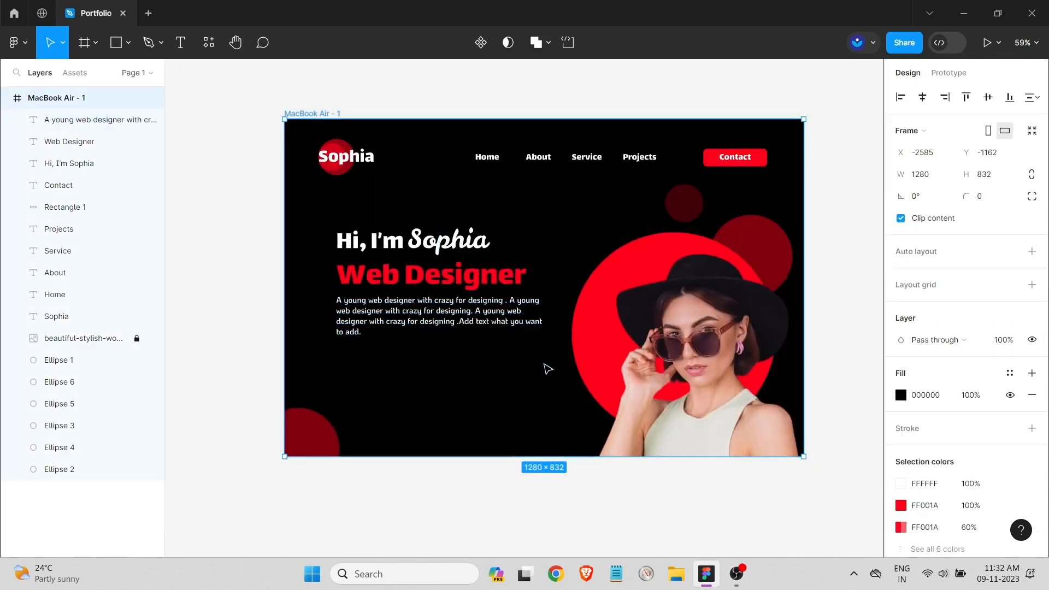
Delete the third repeated sentence from the description and tidy the ending to read "designing. Add text what you want to add.".
click(413, 331)
key(Return)
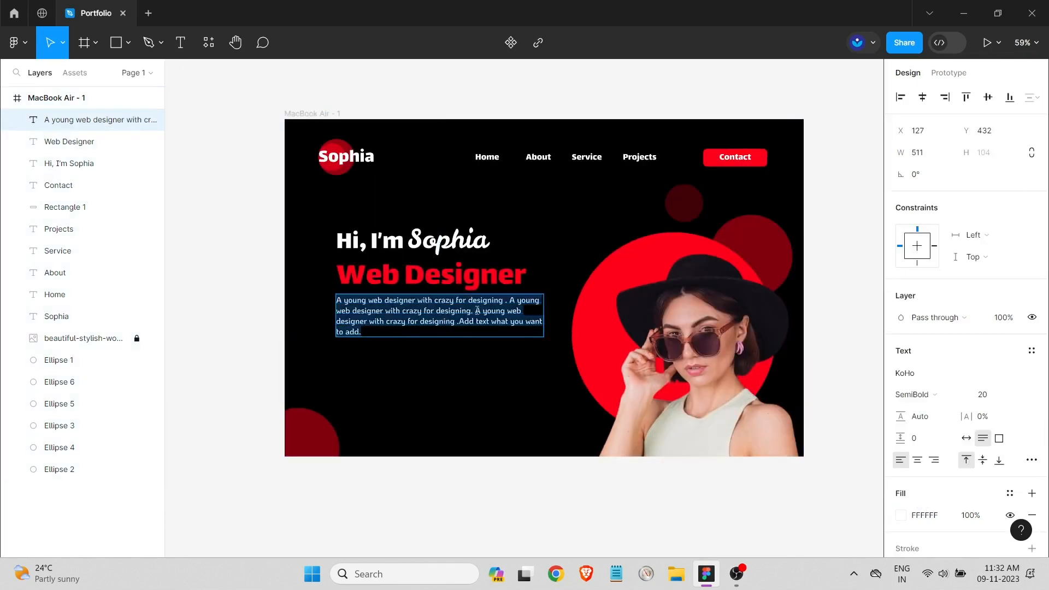
drag(476, 310, 446, 326)
key(BackSpace)
key(Escape)
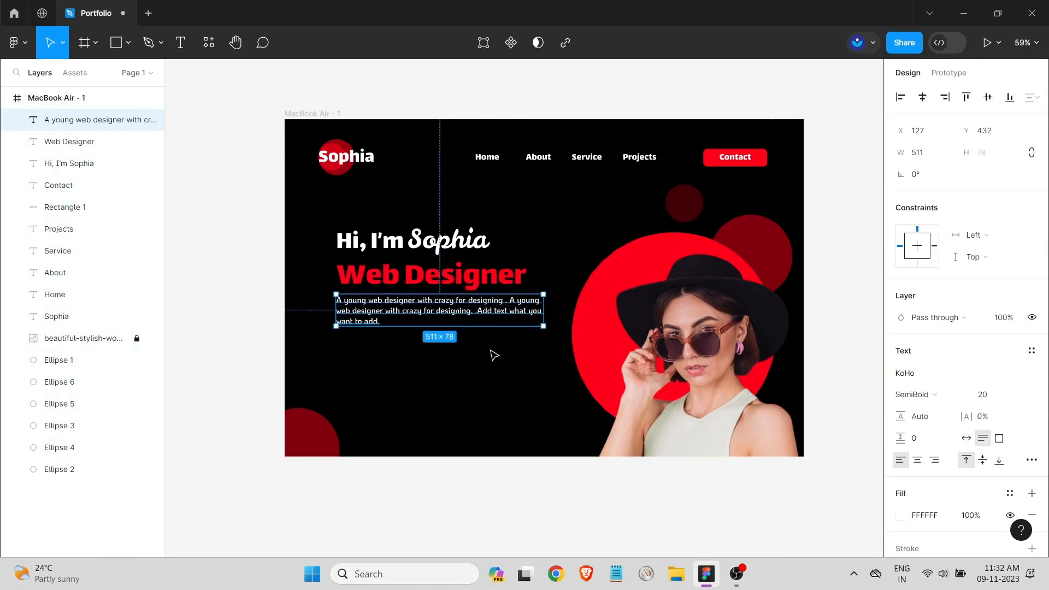
key(Escape)
double_click(475, 316)
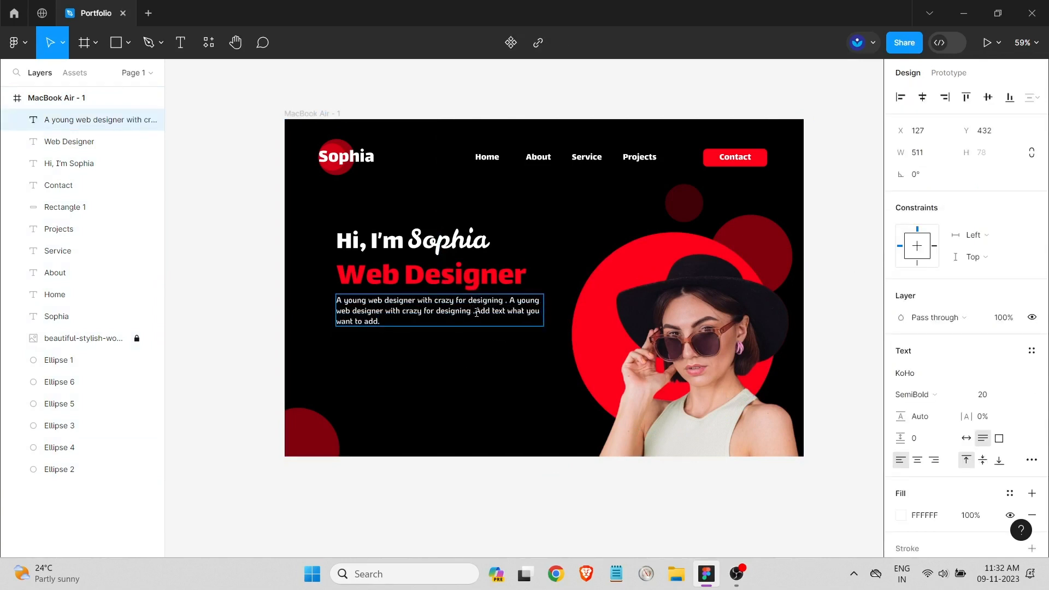
click(524, 366)
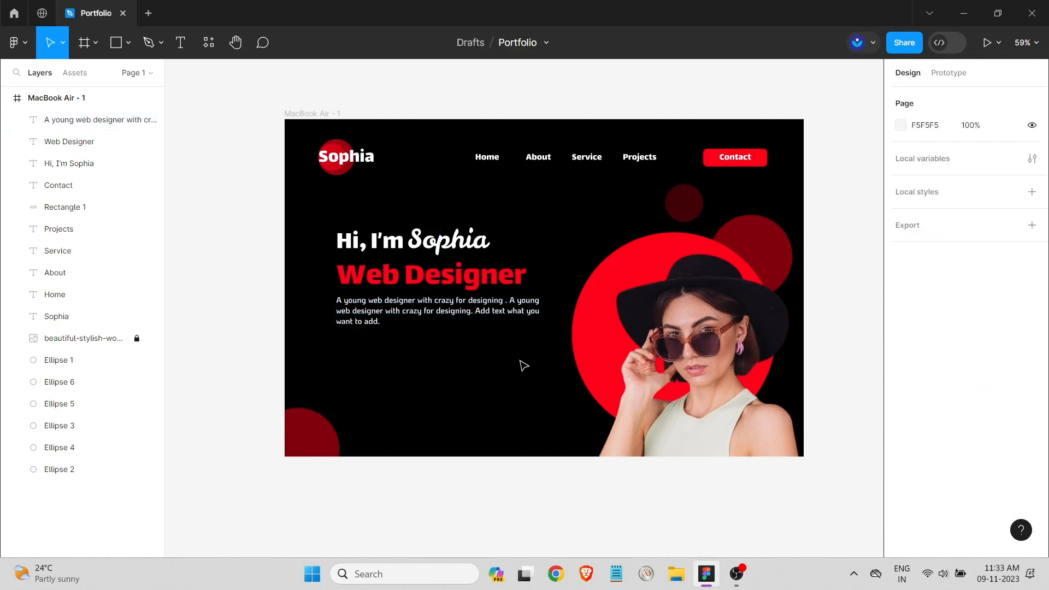
Open the Iconify plugin and search its icons for "figma".
scroll(494, 359, up, 1)
scroll(534, 312, down, 2)
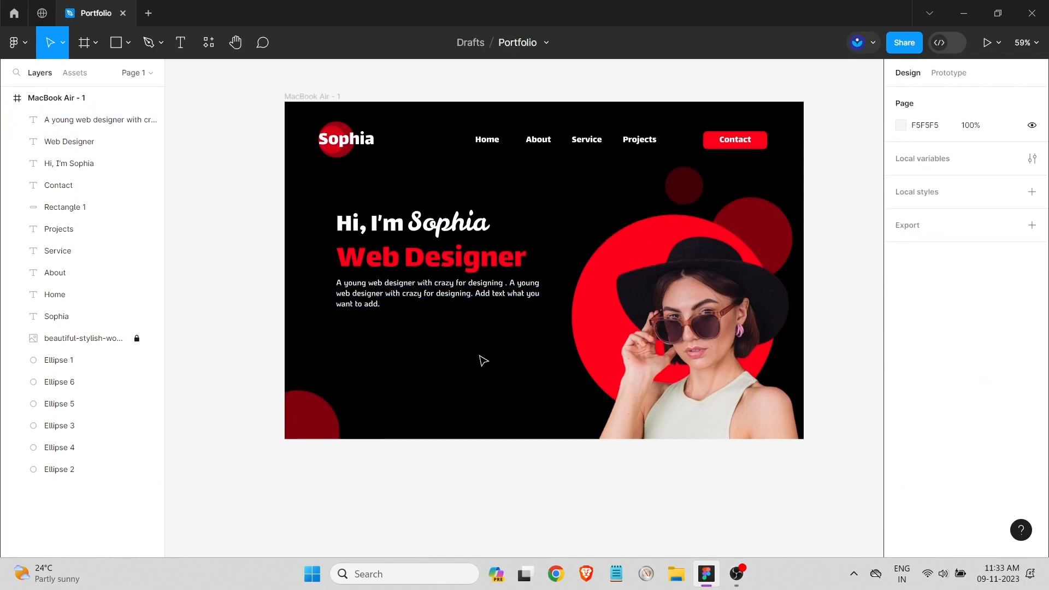
click(208, 49)
click(276, 73)
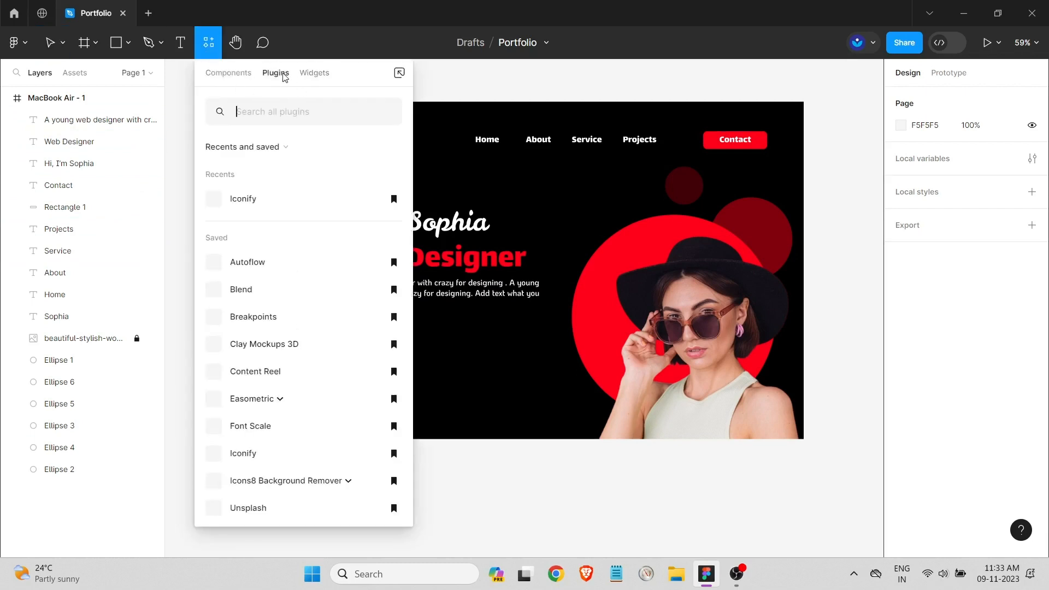
click(283, 201)
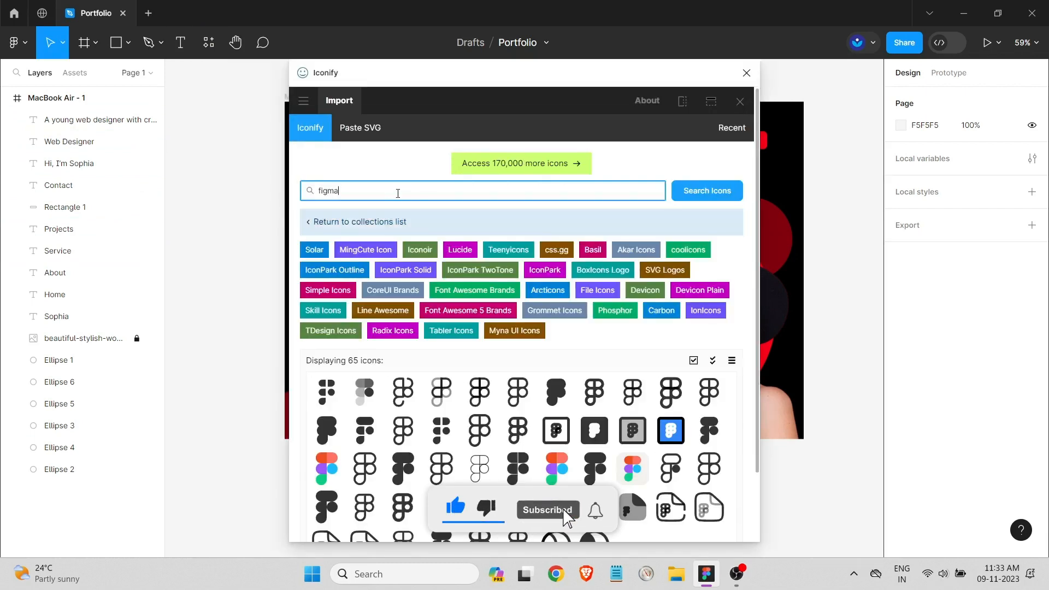
Import the light outlined Figma logo (ph:figma-logo-light) beside the frame, and search for "behance" to import the ri:behance-line icon.
scroll(447, 351, down, 3)
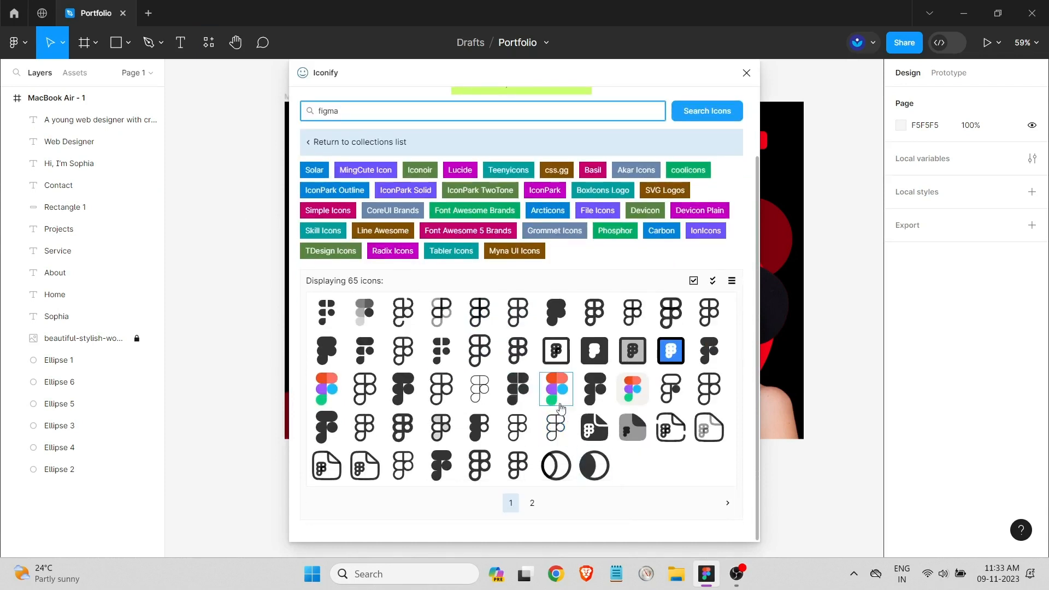
drag(365, 388, 246, 333)
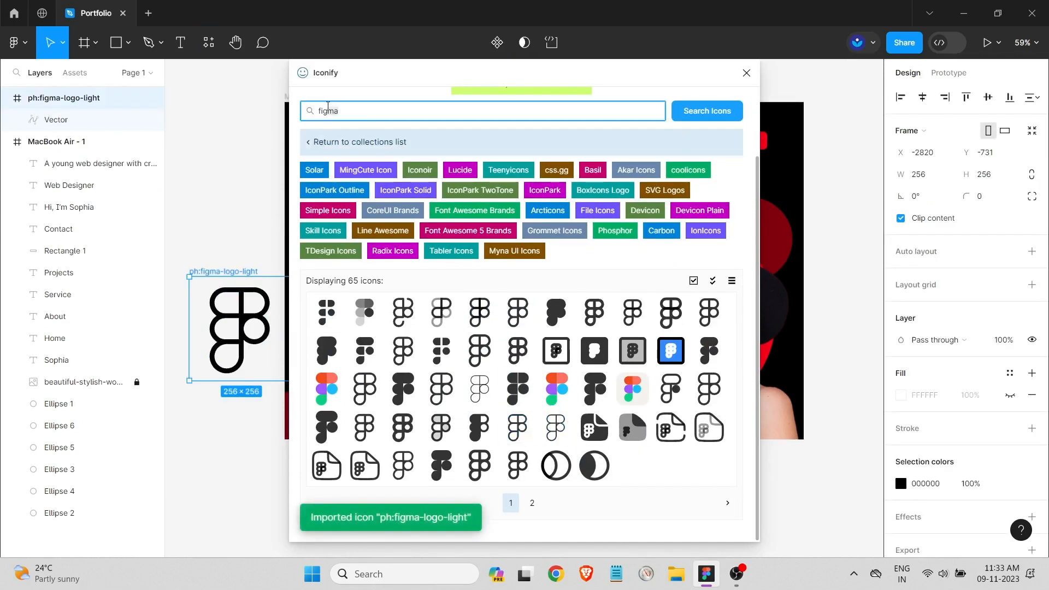
double_click(316, 106)
text(behance)
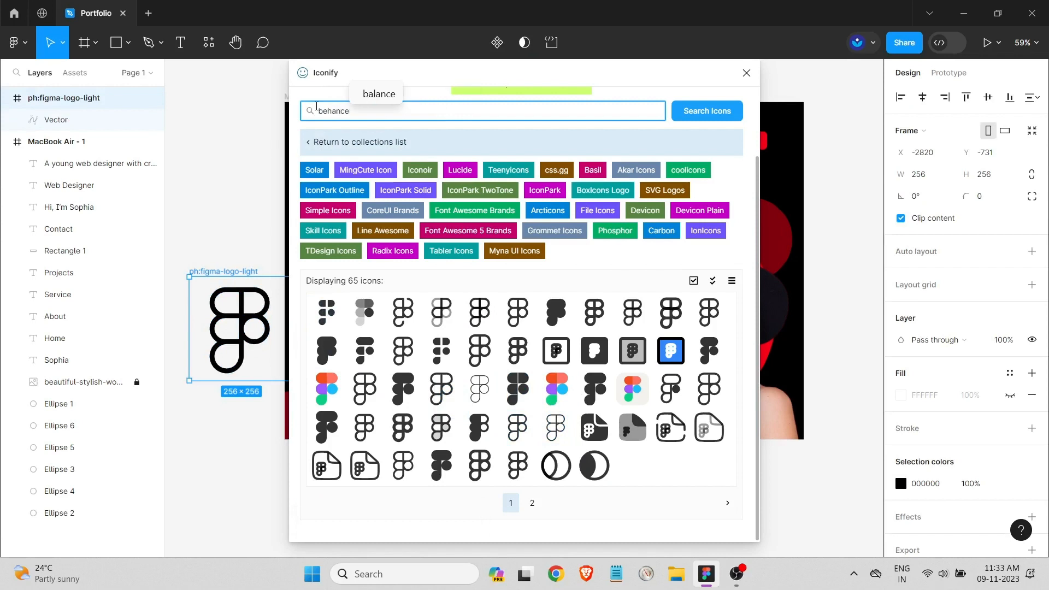
click(689, 108)
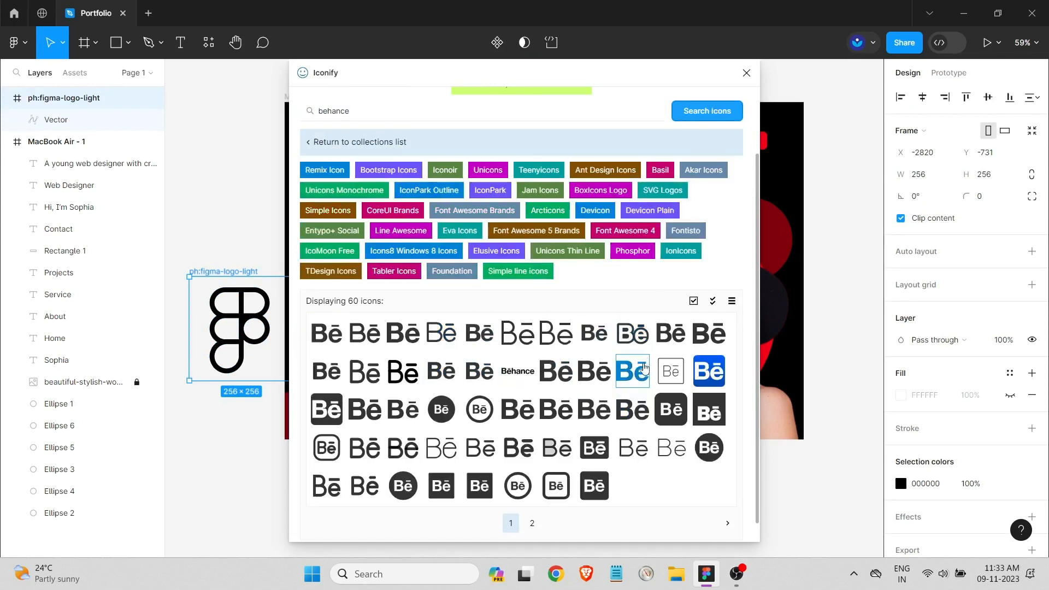
click(366, 341)
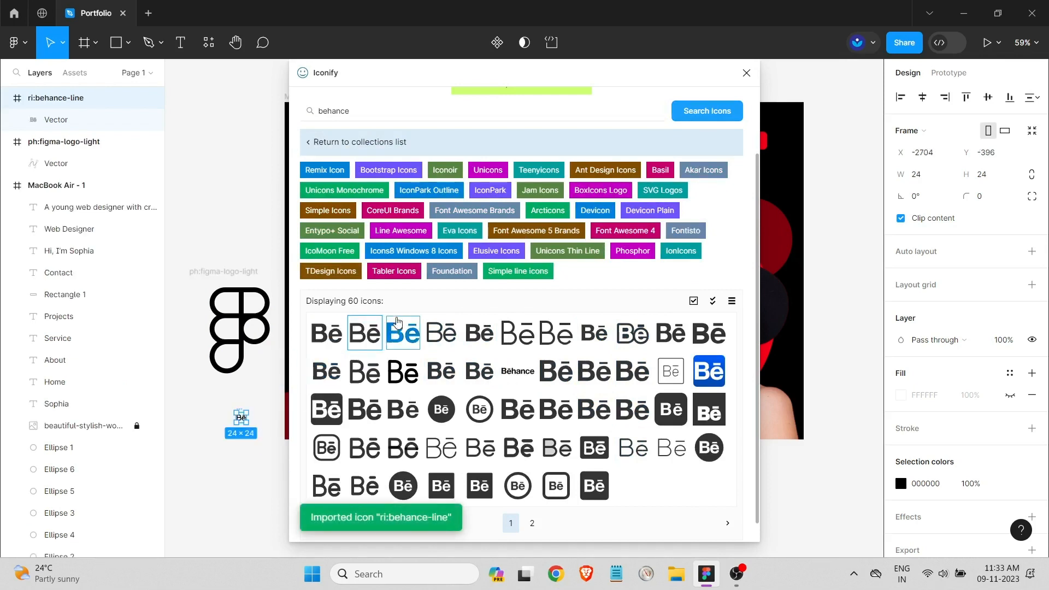
Search the icons for "dribble" and import the outline version (icon-park-outline:dribble) onto the canvas beside the frame.
click(318, 111)
text(d)
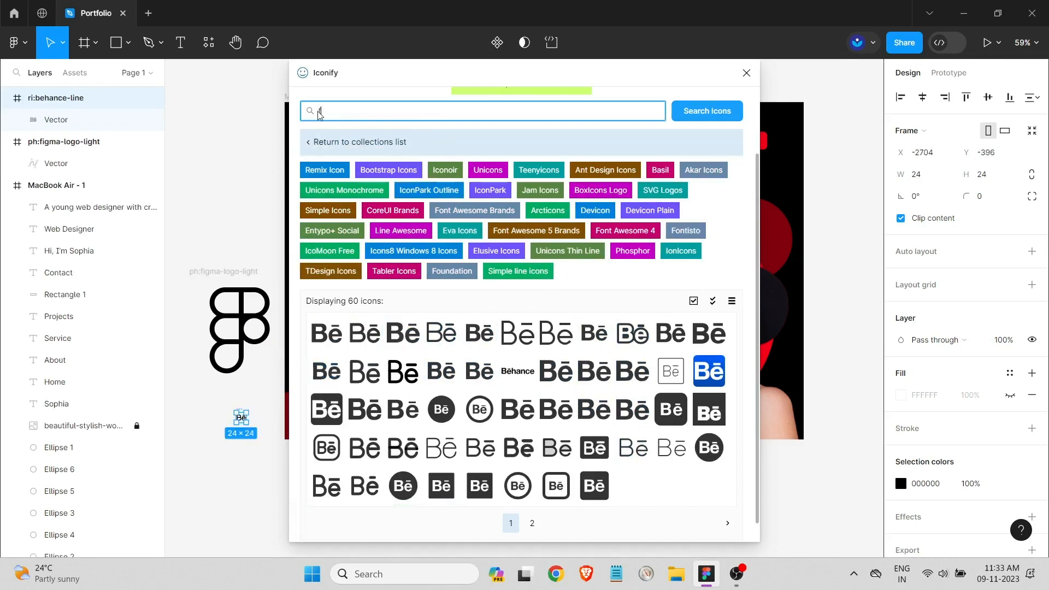
text(ribble)
key(Return)
drag(326, 311, 321, 414)
Search the icons for "instagram" and import the outlined bi:instagram icon.
click(377, 191)
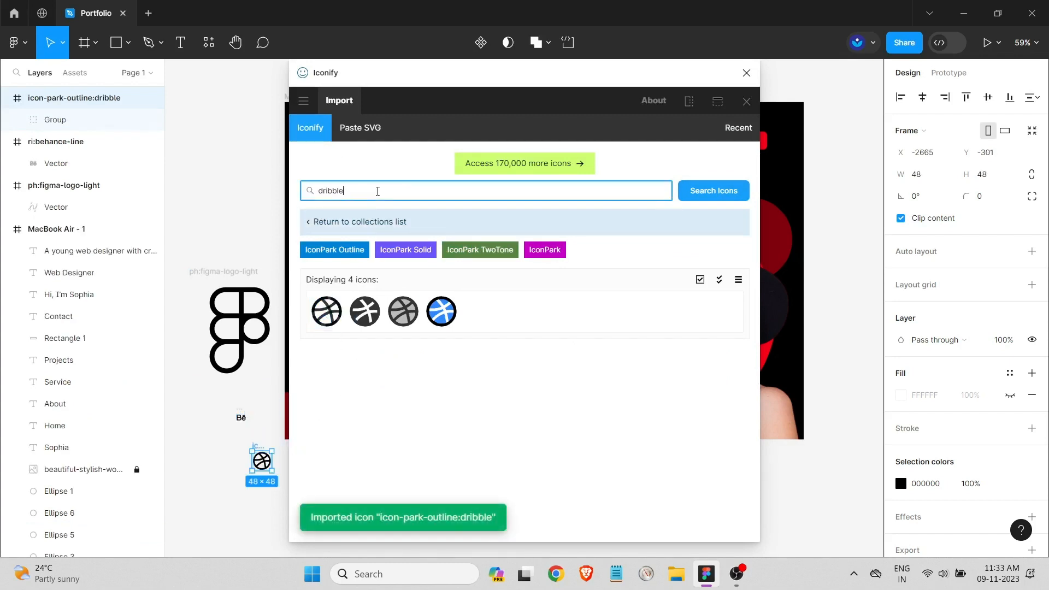
key(ctrl+a)
key(BackSpace)
text(inst)
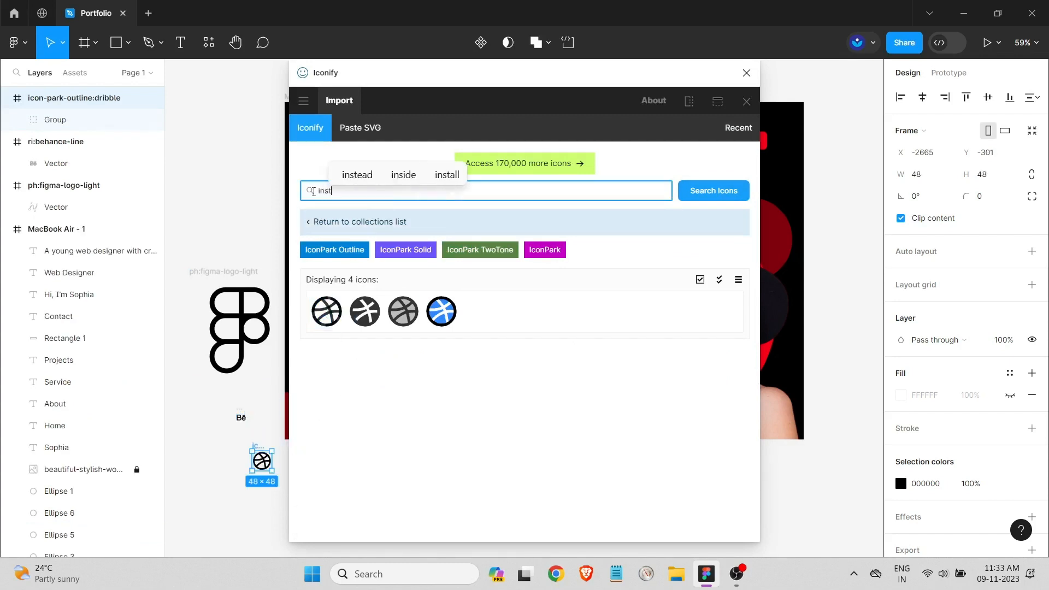
text(agram)
key(Return)
scroll(463, 307, down, 4)
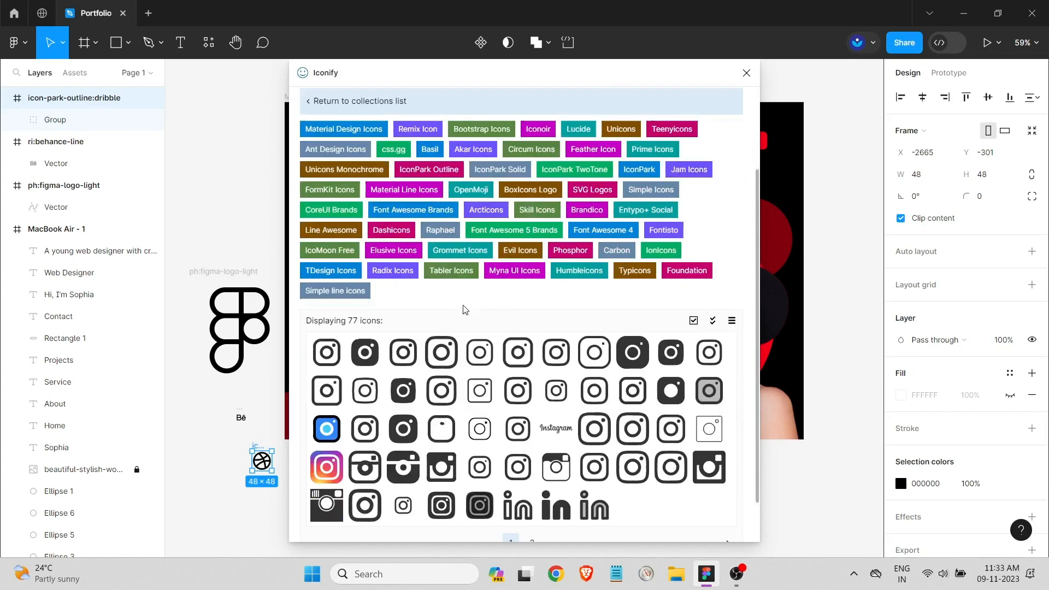
click(441, 337)
Search the icons for "linkedin" and import the akar-icons:linkedin-fill icon onto the canvas beside the frame.
scroll(303, 197, up, 3)
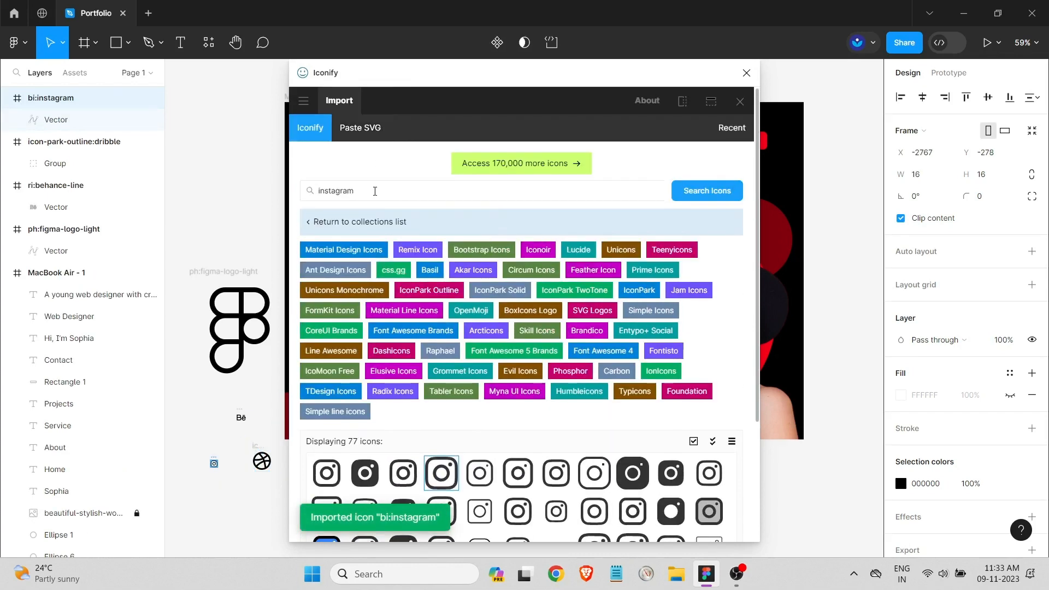
key(ctrl+a)
key(BackSpace)
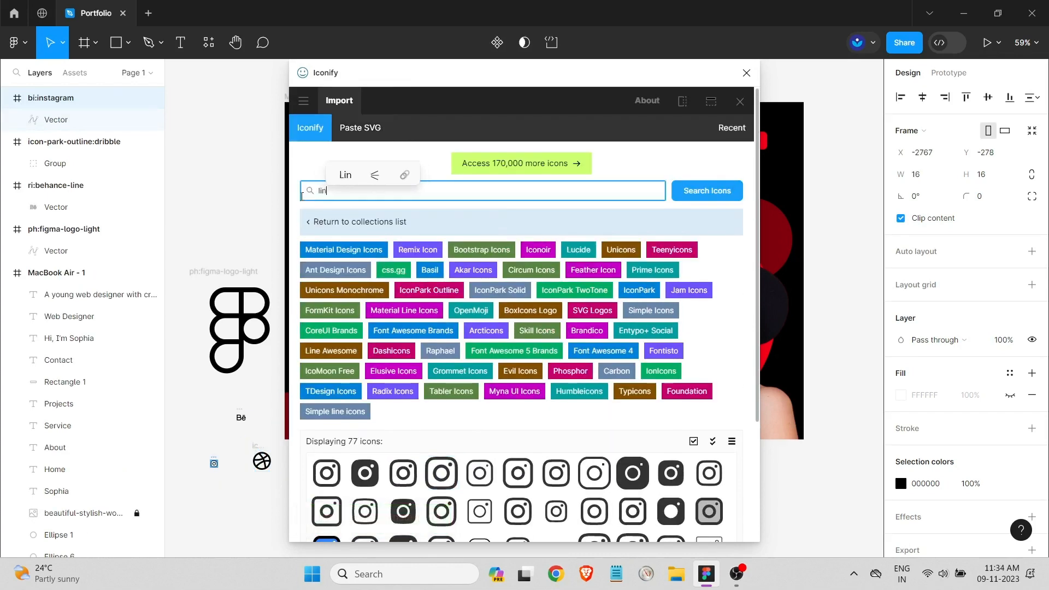
text(linkedin)
key(Return)
scroll(653, 307, down, 5)
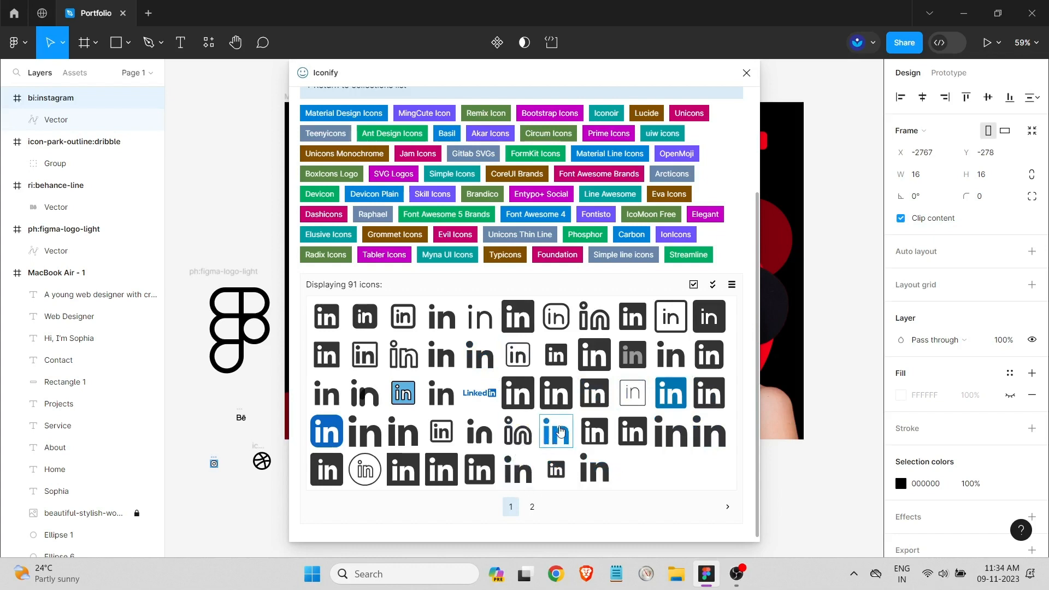
click(532, 506)
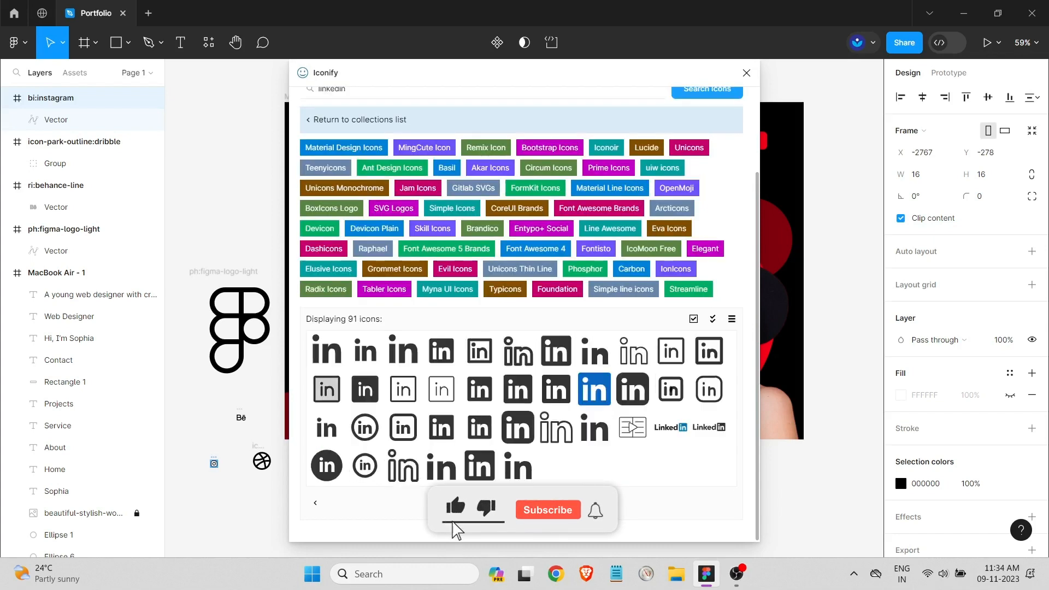
click(511, 503)
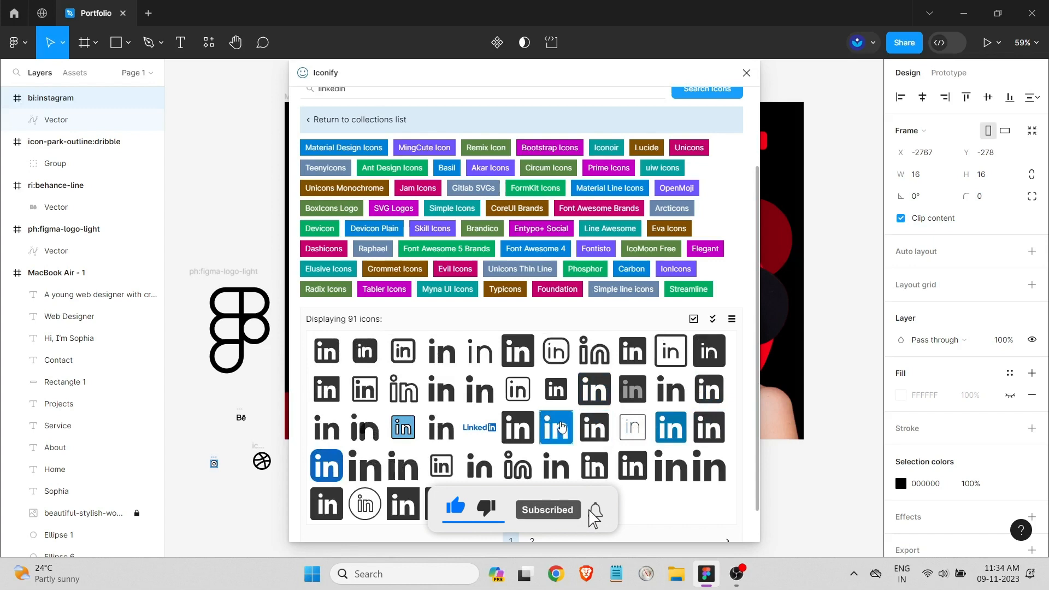
drag(480, 389, 237, 499)
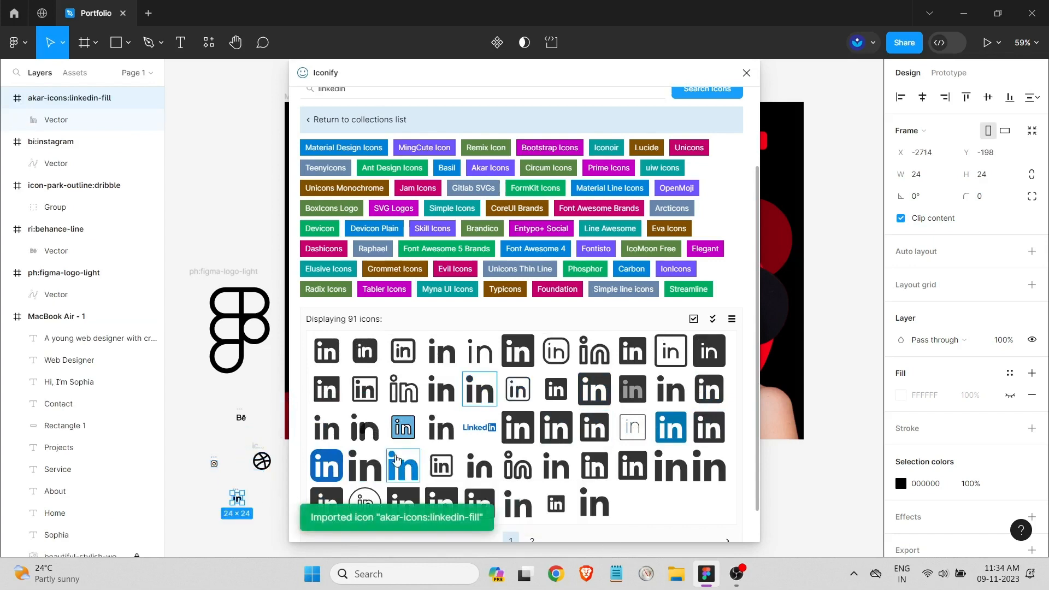
Search the Iconify icons for "pinterest".
scroll(410, 110, up, 3)
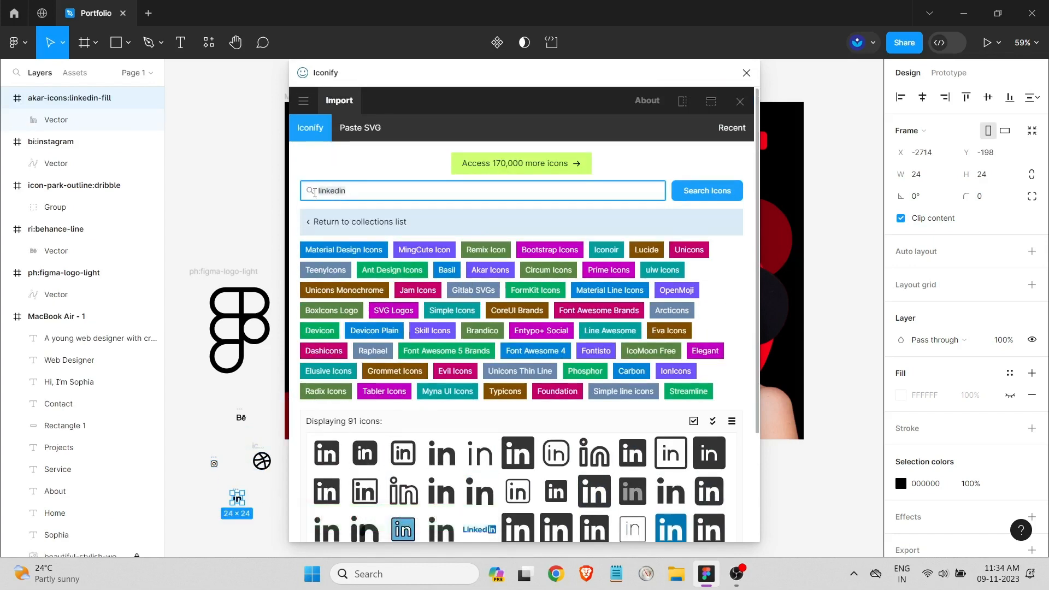
key(ctrl+a)
text(piter)
key(BackSpace)
text(iterest)
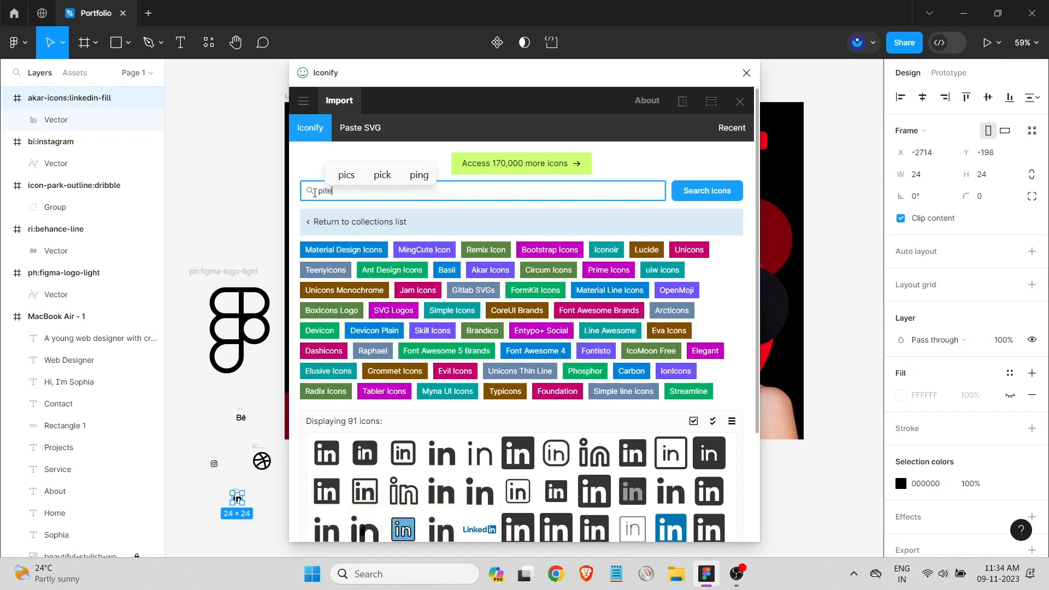
key(Return)
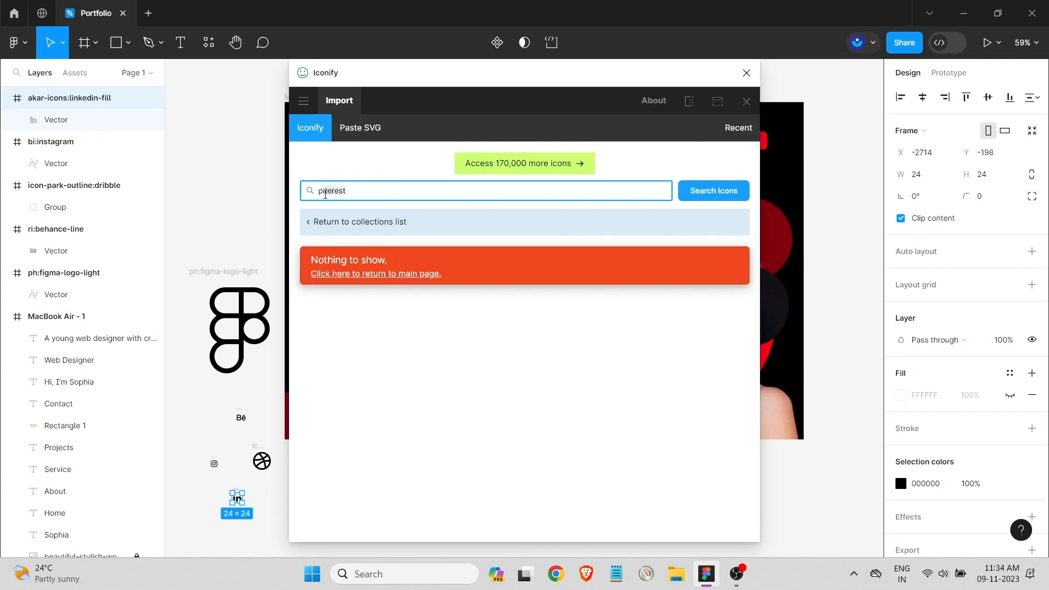
text(ri)
text(nterest)
key(Return)
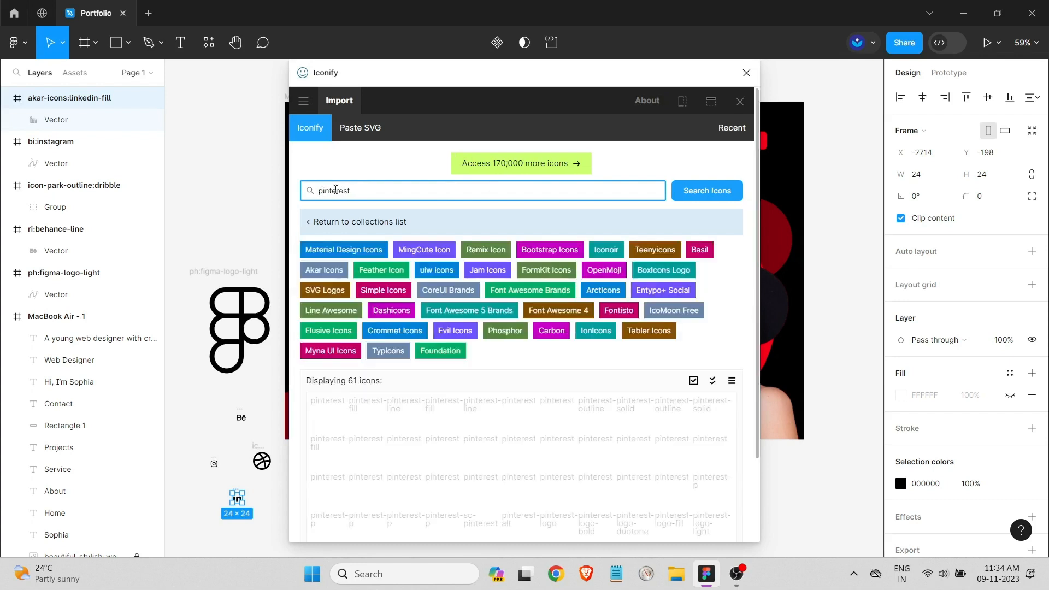
Import the ri:pinterest-line icon onto the canvas and close the Iconify plugin.
scroll(368, 345, down, 2)
click(329, 352)
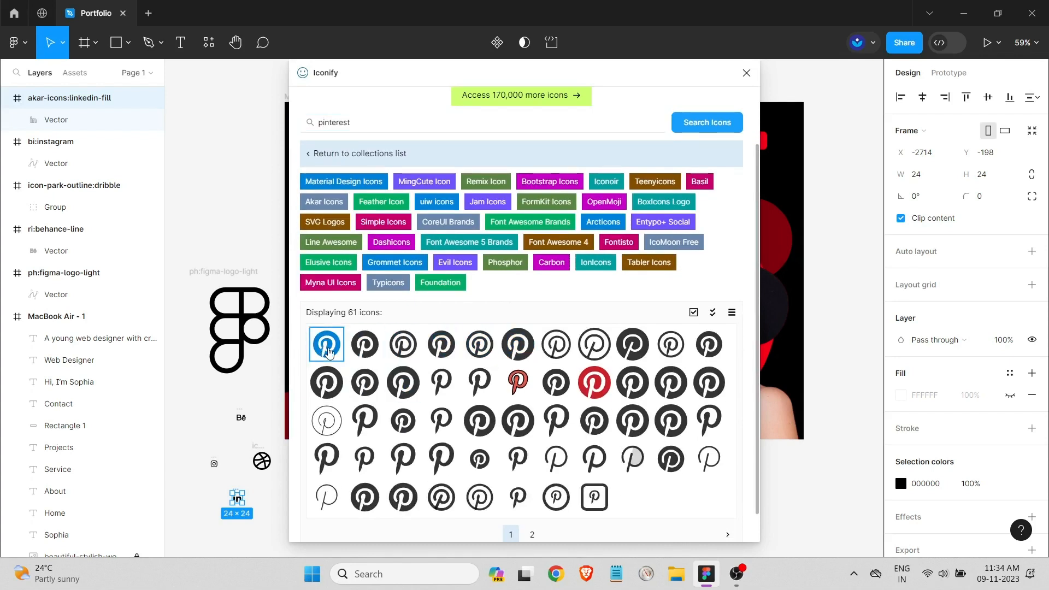
drag(280, 364, 280, 365)
drag(480, 345, 350, 322)
click(746, 72)
Place the Figma icon below the description paragraph at 42 × 42 and recolour it white.
click(288, 377)
click(239, 274)
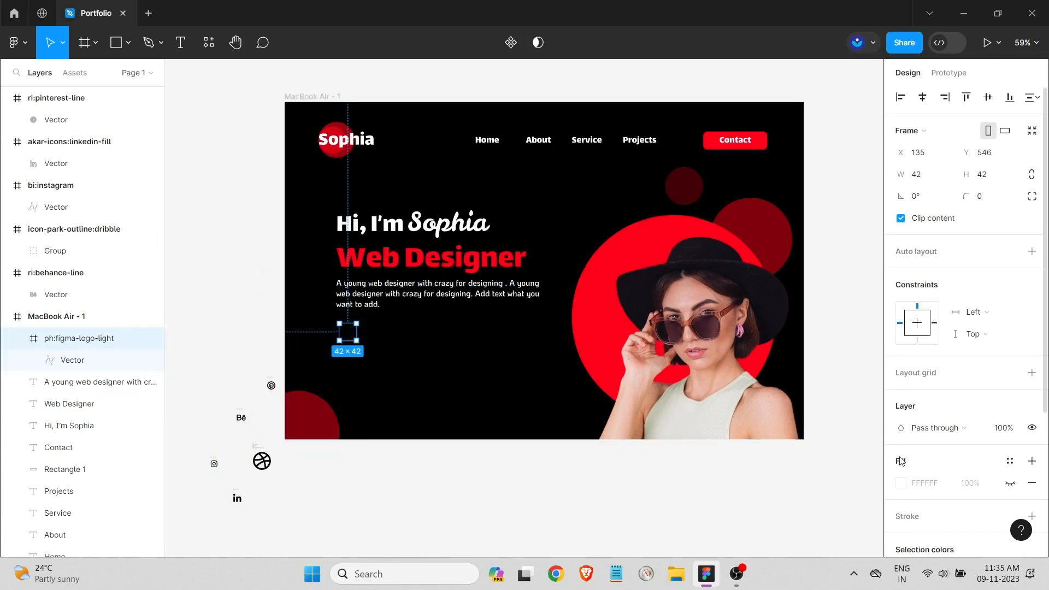
click(901, 483)
click(337, 335)
click(348, 324)
scroll(929, 366, down, 4)
click(901, 365)
click(424, 420)
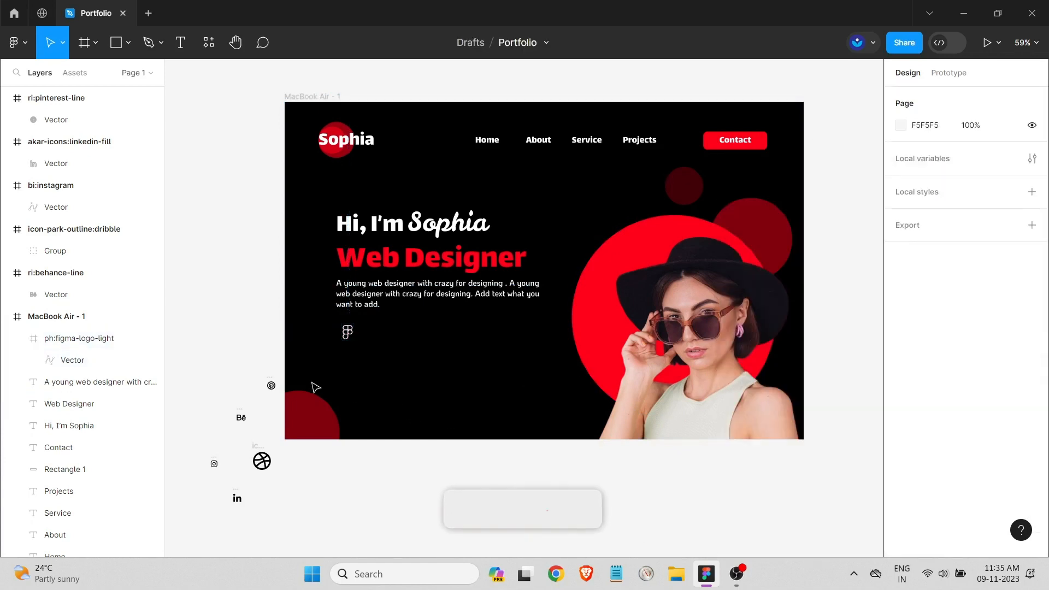
Select the five remaining icons outside the frame and change their colour to white (FFFFFF).
scroll(327, 366, up, 4)
scroll(215, 427, down, 2)
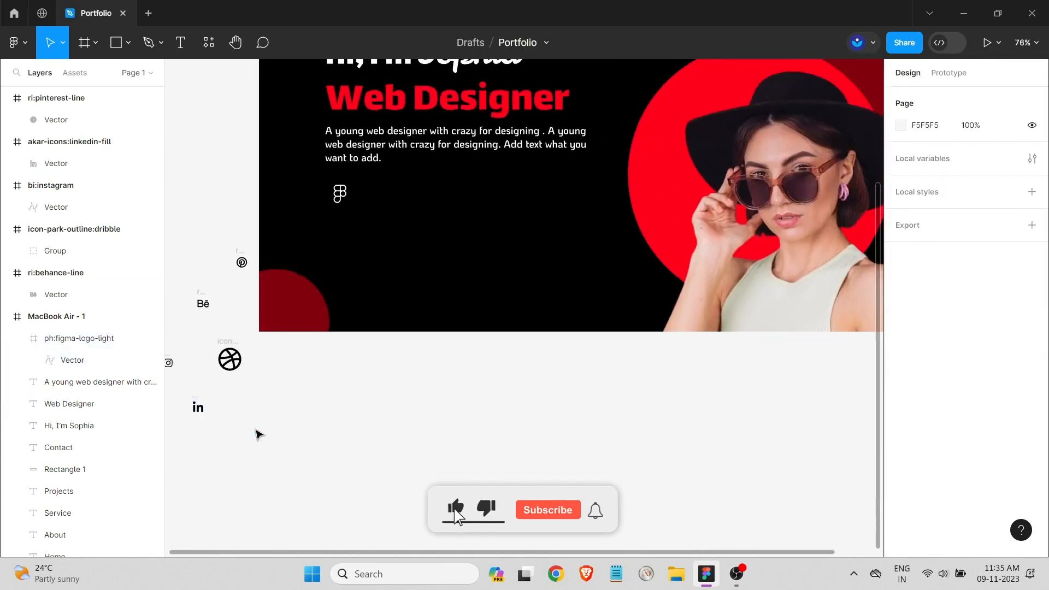
scroll(240, 513, left, 2)
drag(183, 217, 287, 461)
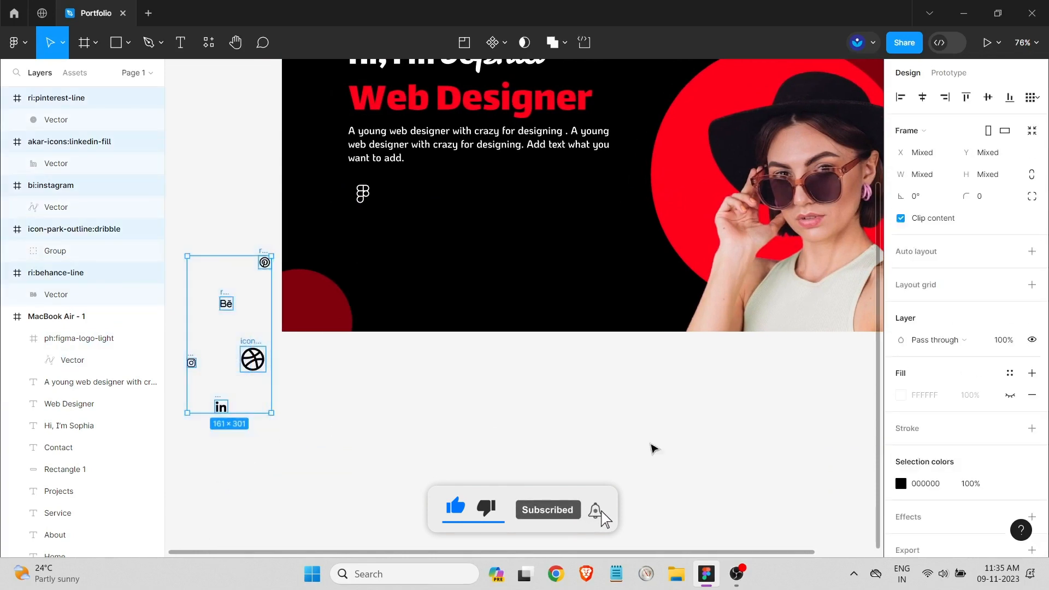
click(901, 367)
drag(765, 249, 638, 158)
click(234, 322)
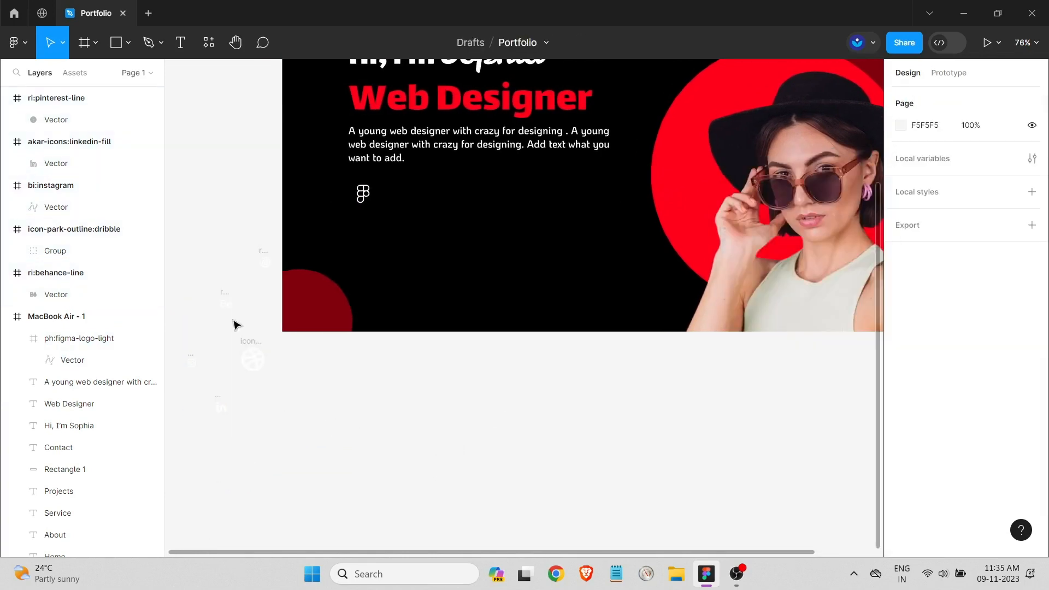
Move the Pinterest, Dribbble, Behance, Instagram and LinkedIn icons into the frame below the description, roughly beside the Figma icon.
click(265, 253)
scroll(265, 254, up, 5)
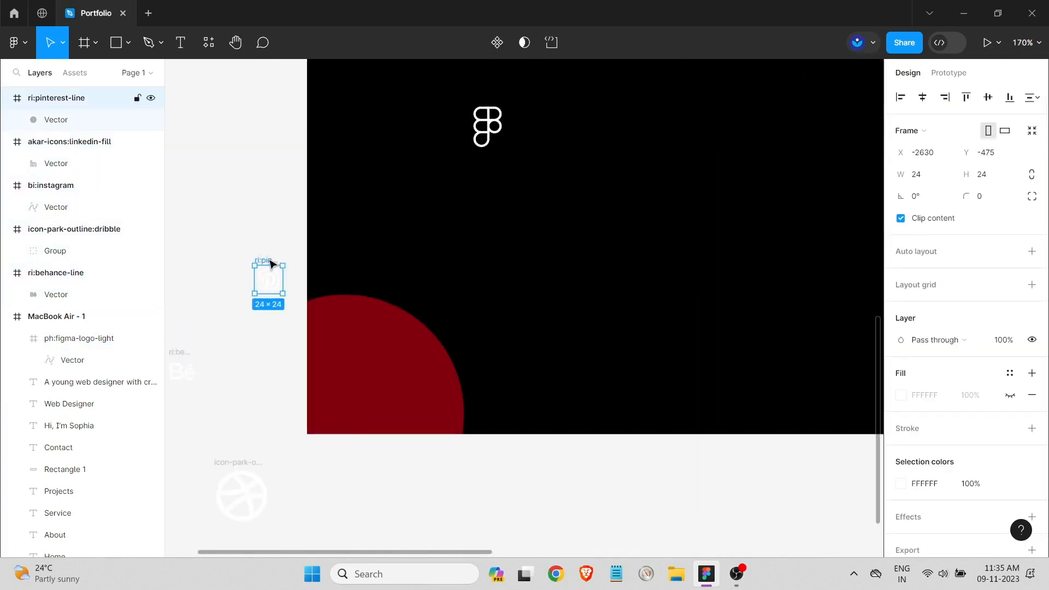
drag(276, 281, 564, 122)
scroll(284, 326, down, 3)
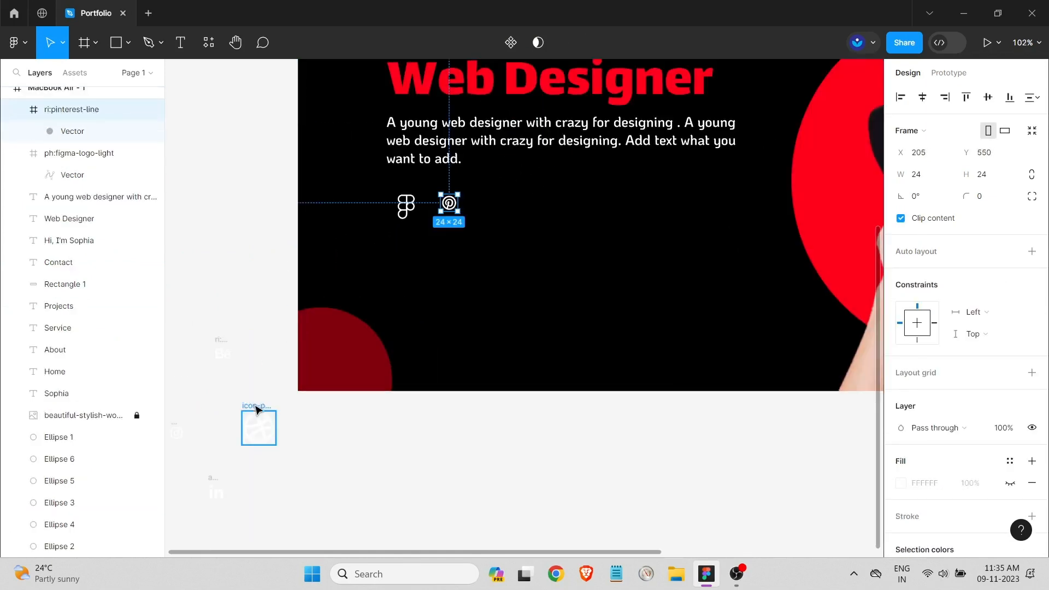
click(260, 433)
drag(260, 433, 483, 225)
drag(222, 354, 572, 238)
drag(175, 429, 633, 247)
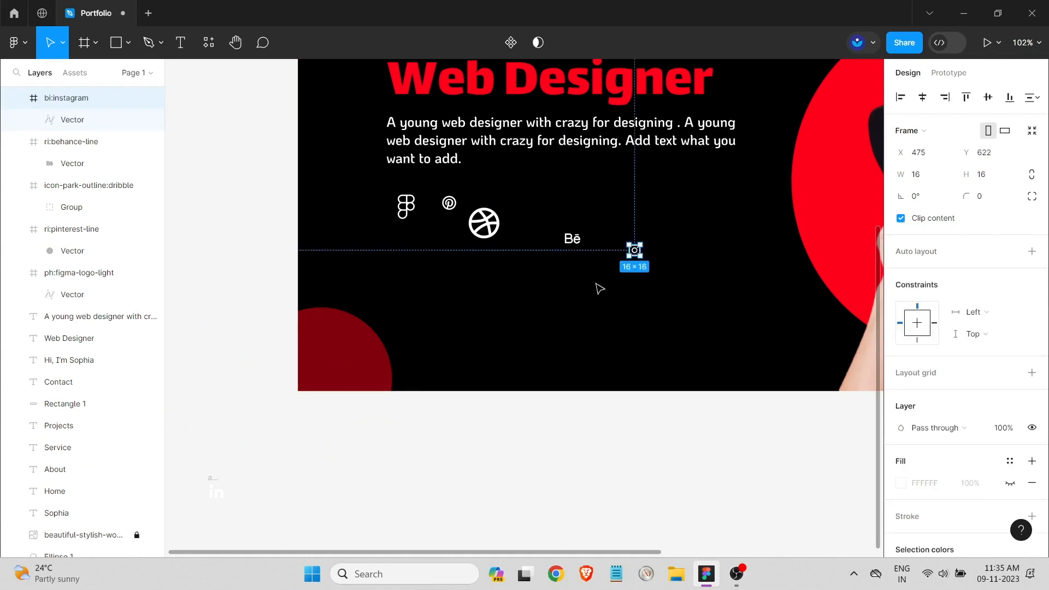
drag(211, 483, 527, 278)
Move the Figma, Pinterest and Dribbble icons lower to form a row with free space beneath the description.
scroll(528, 278, up, 3)
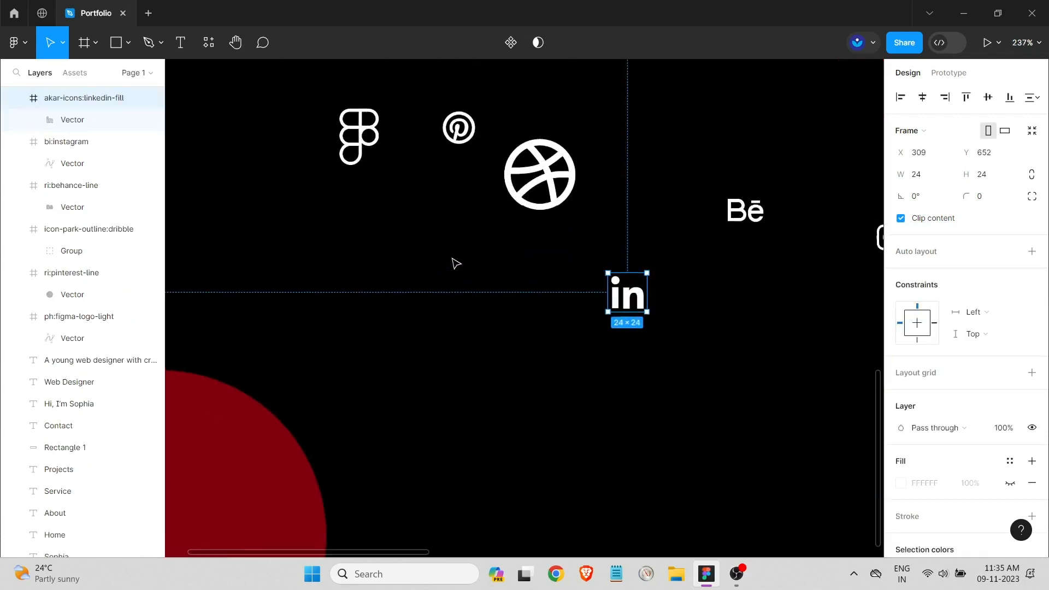
scroll(535, 284, down, 2)
scroll(535, 284, down, 2)
drag(452, 212, 456, 256)
drag(497, 206, 498, 257)
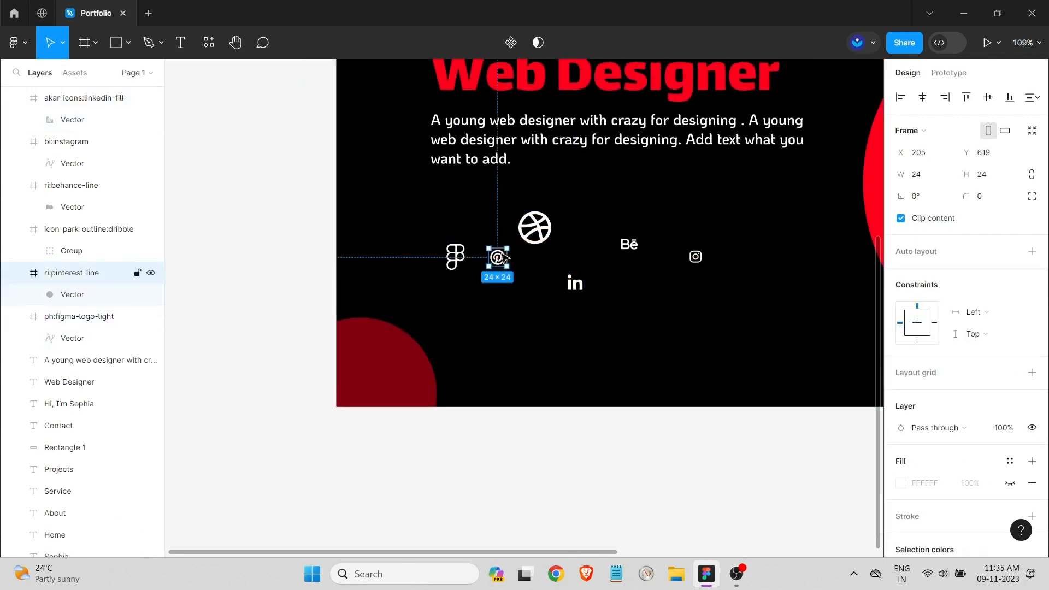
drag(528, 225, 526, 259)
Add the text "Find Me on" between the description paragraph and the icon row.
click(181, 43)
click(421, 206)
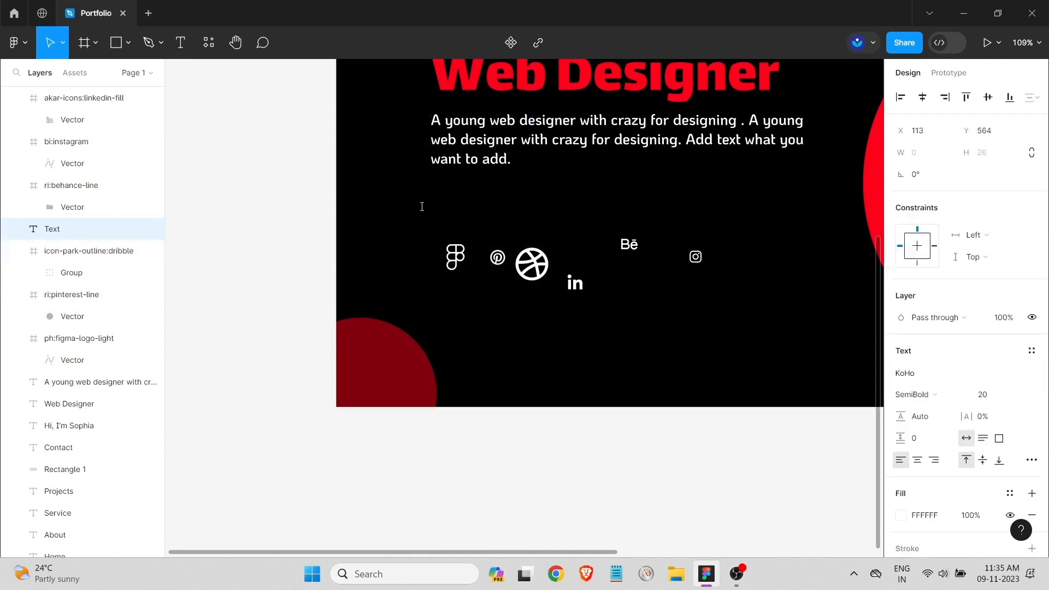
text(Find )
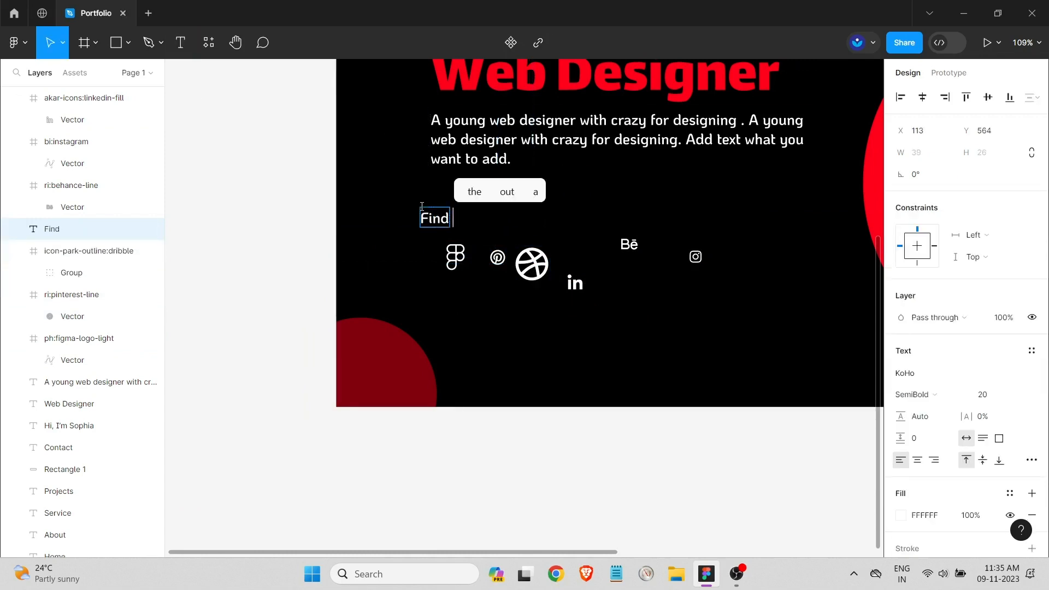
text(me)
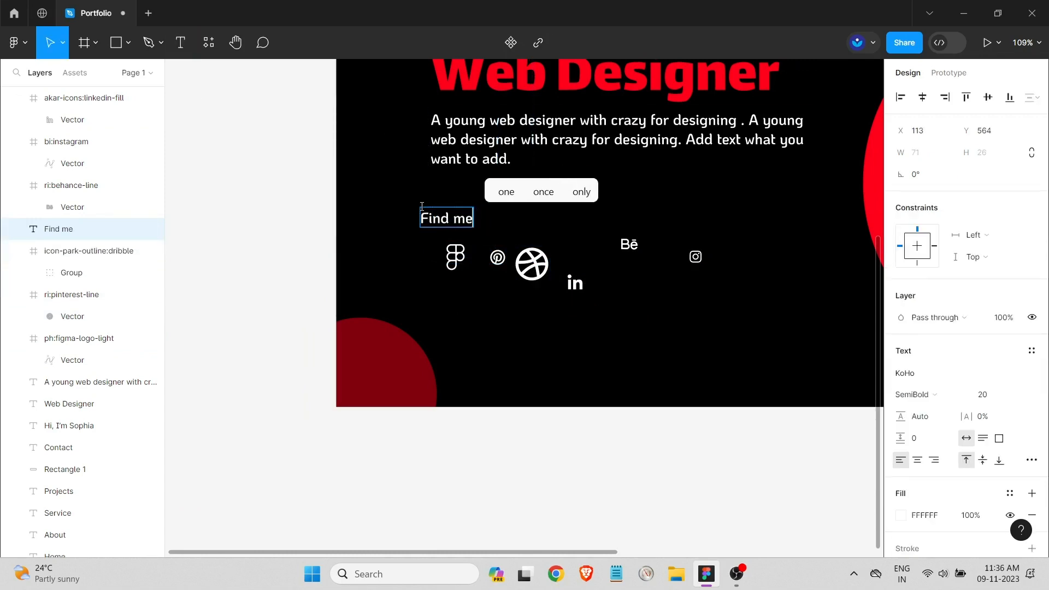
key(BackSpace)
key(BackSpace)
text(Me  on)
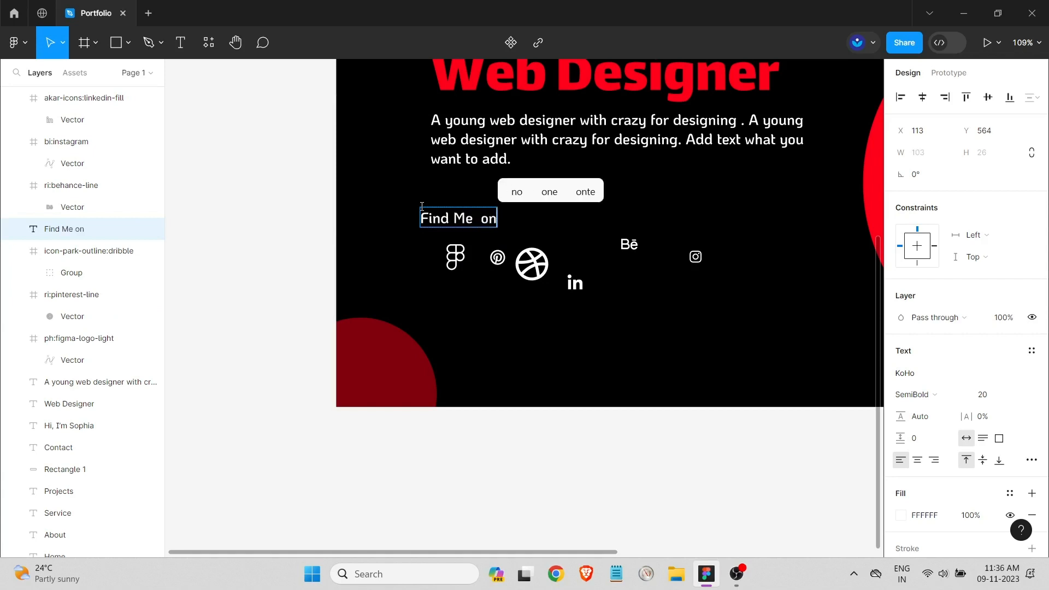
click(482, 223)
key(Escape)
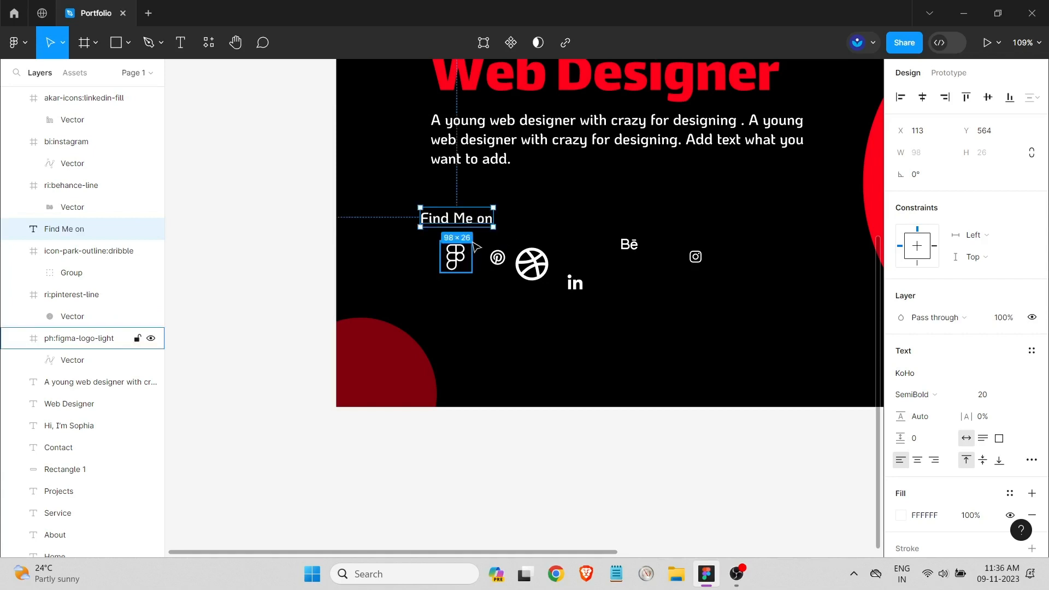
Try the Kiwi Maru font on the "Find Me on" text and browse the font list for alternatives.
click(925, 376)
click(789, 306)
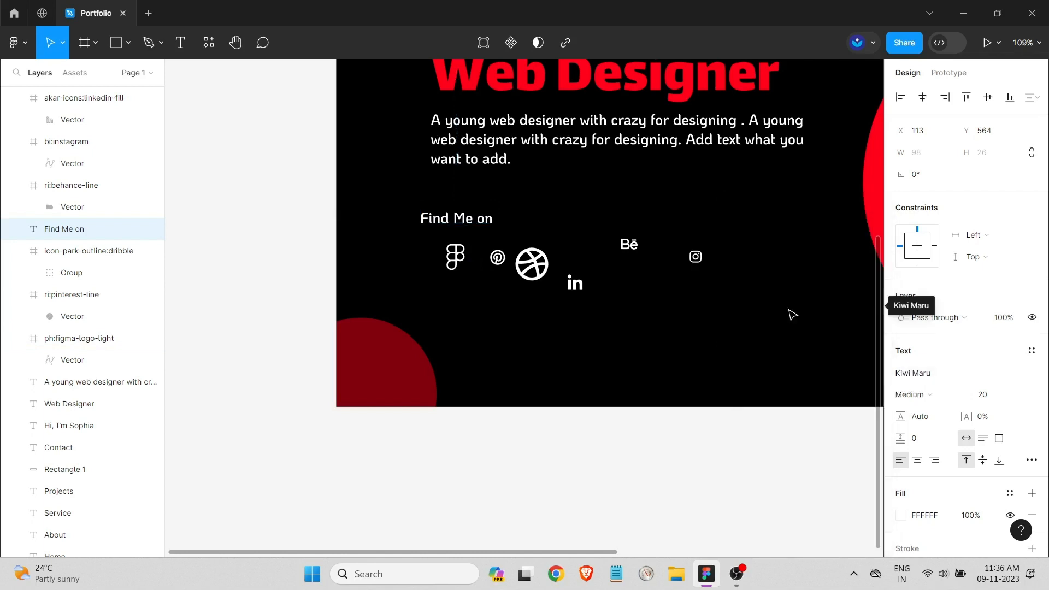
scroll(724, 352, down, 3)
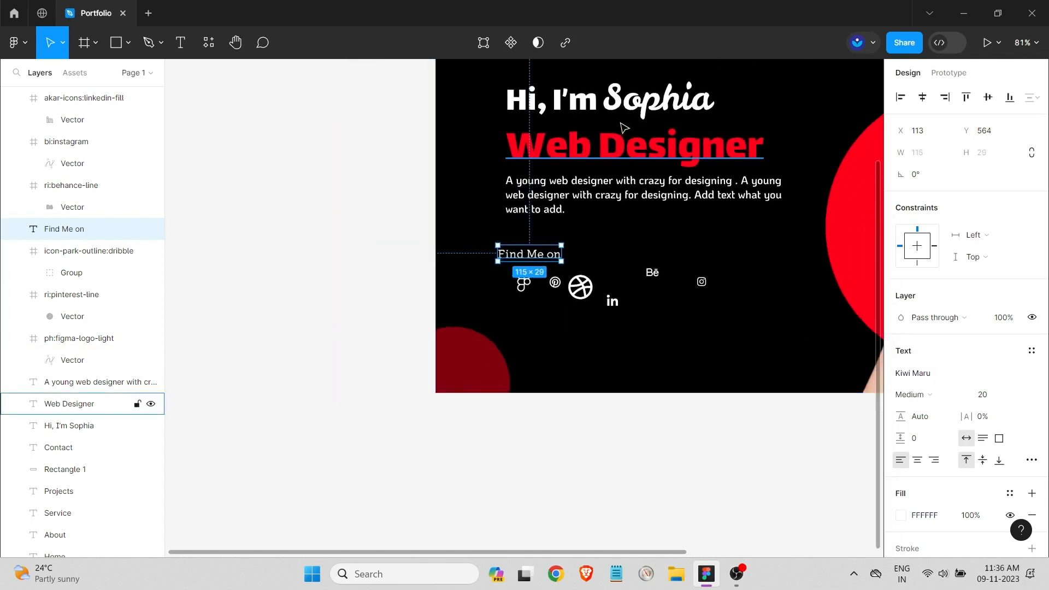
click(633, 143)
click(653, 409)
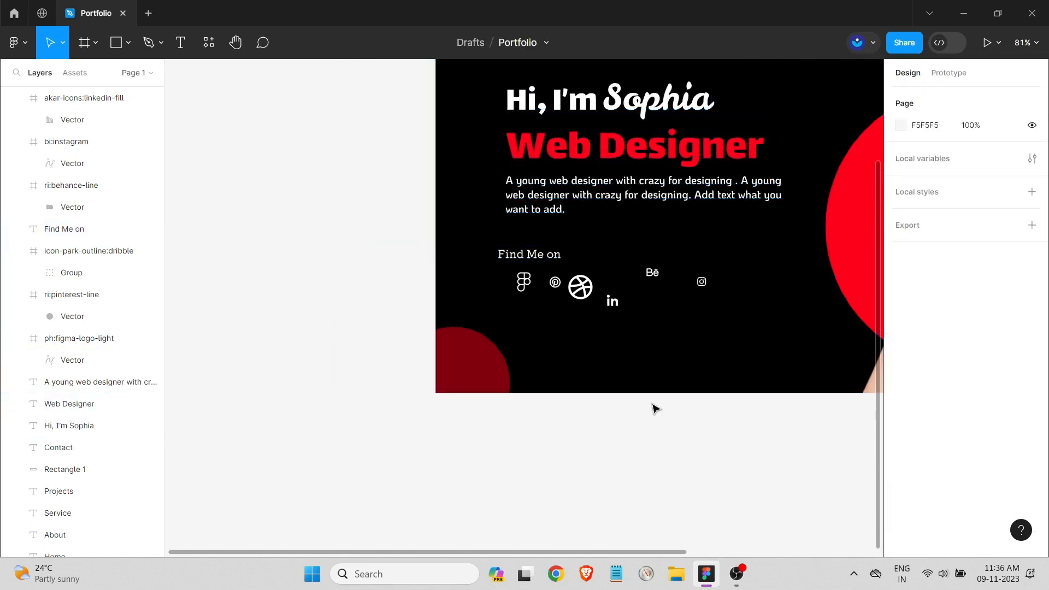
click(528, 253)
click(929, 373)
scroll(767, 353, down, 4)
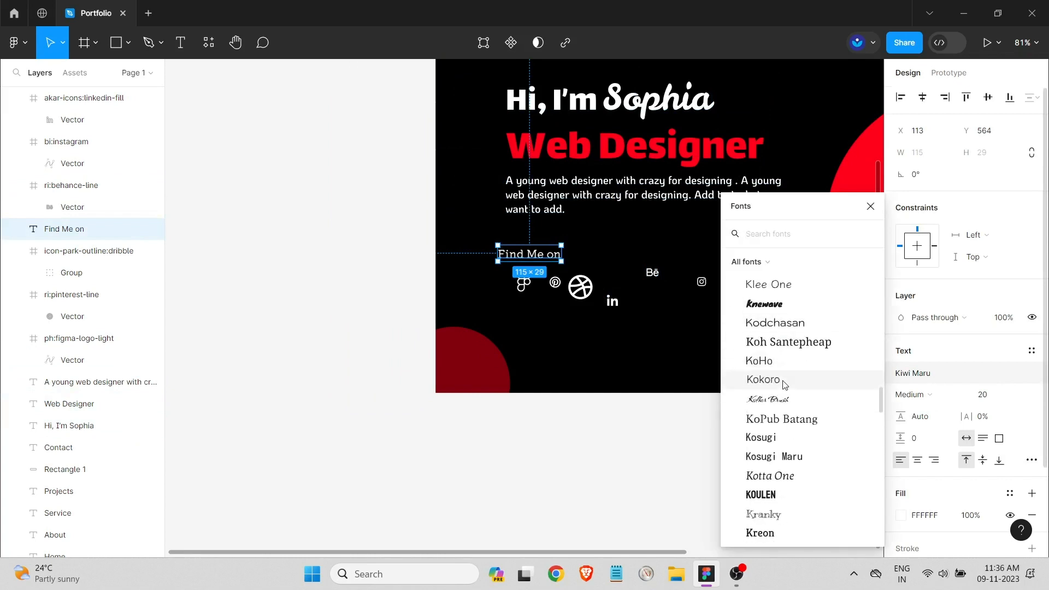
click(82, 403)
click(615, 421)
click(538, 254)
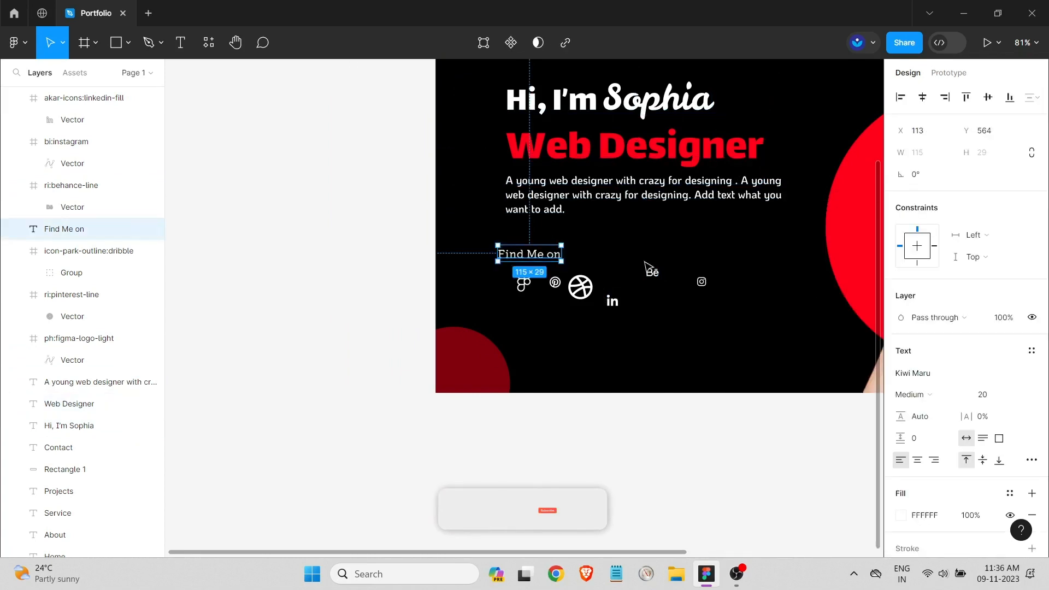
Change the "Find Me on" text to the Lexend font and move it up, aligned with the description's left edge.
click(898, 374)
text(la)
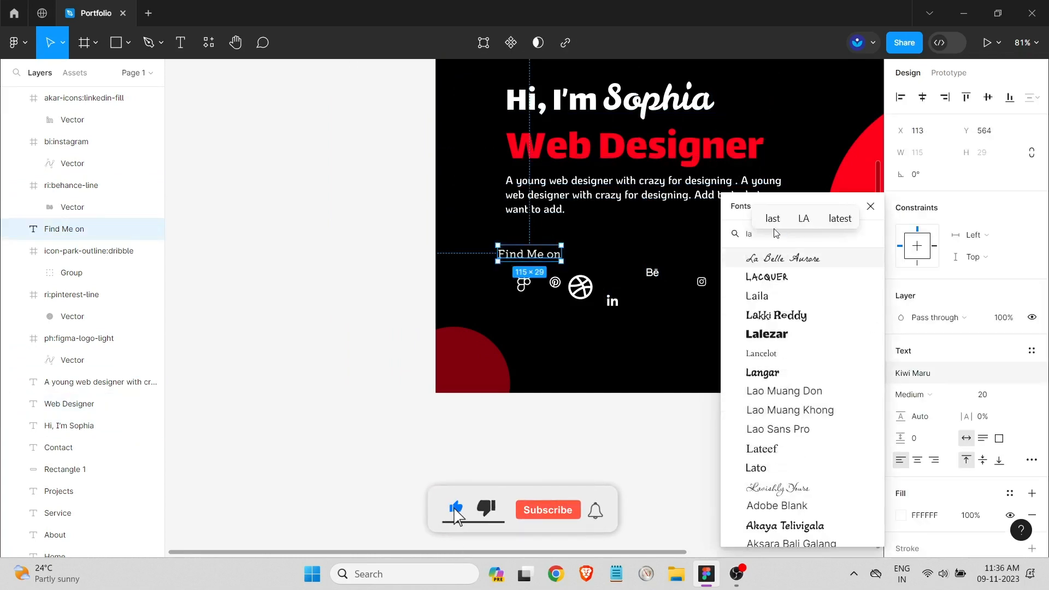
scroll(795, 303, down, 10)
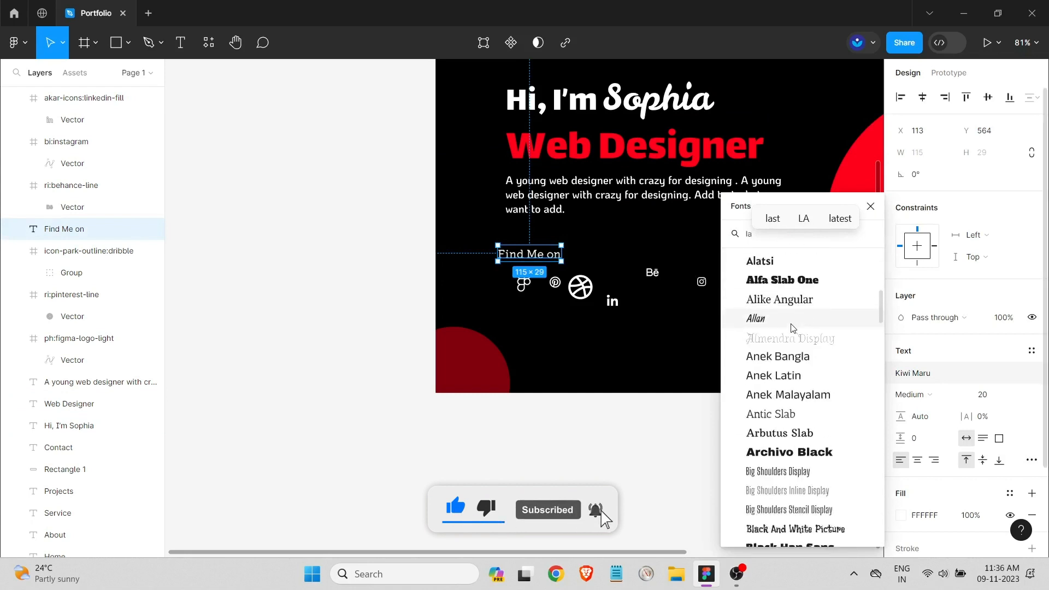
scroll(797, 314, up, 10)
key(BackSpace)
text(e)
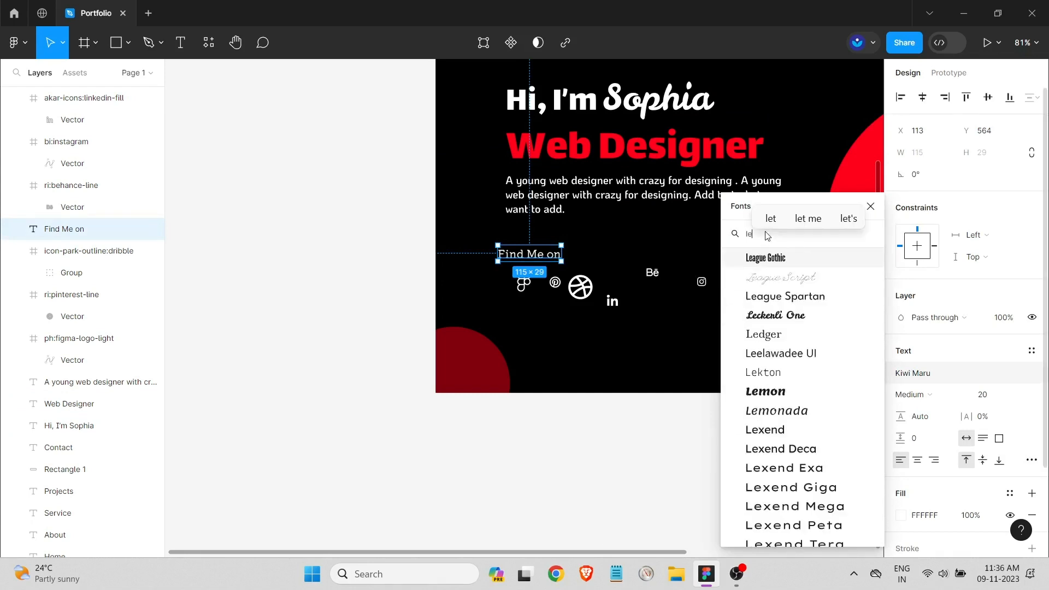
click(794, 429)
click(653, 441)
mouse_move(541, 258)
mouse_down()
mouse_move(563, 247)
mouse_move(549, 245)
mouse_up()
click(594, 388)
Shrink the Figma icon to about 25 × 25 px.
click(533, 293)
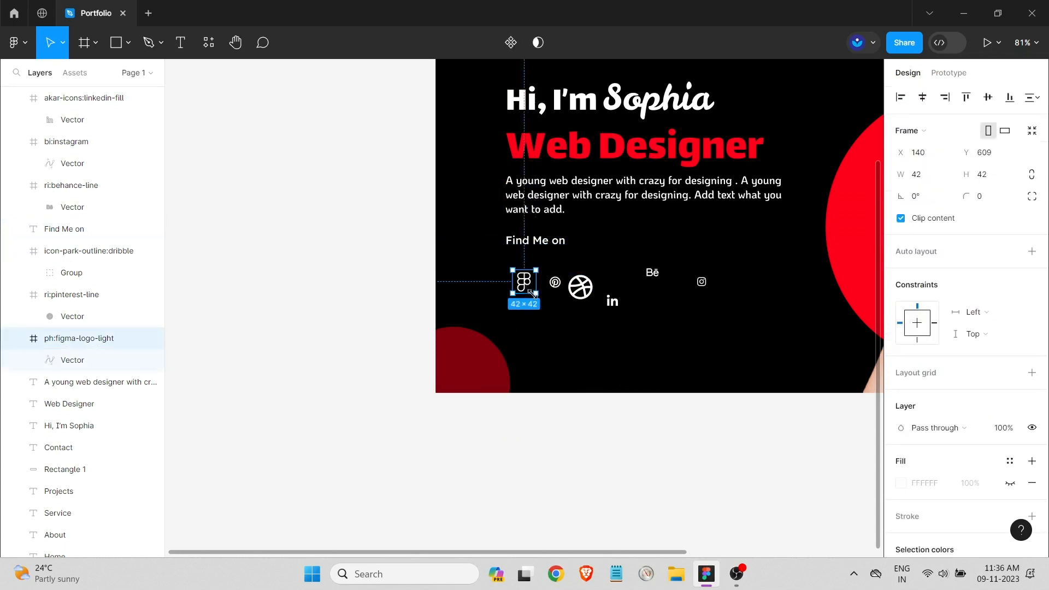
scroll(533, 293, up, 5)
drag(540, 295, 509, 261)
Move the Pinterest logo out of its frame to sit beside the Figma icon and delete the emptied frame.
click(607, 266)
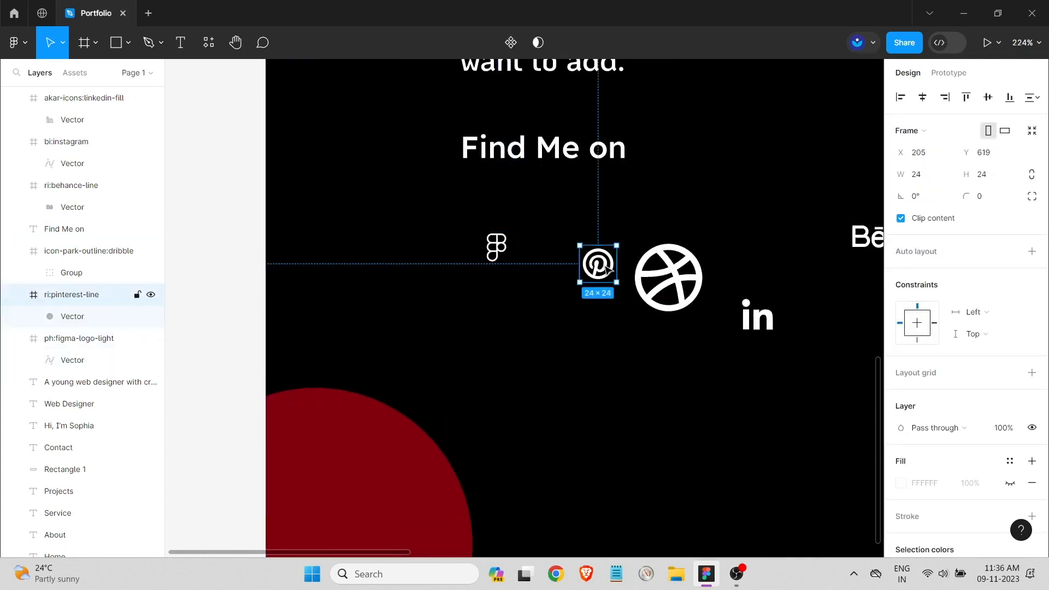
drag(605, 266, 551, 248)
click(606, 263)
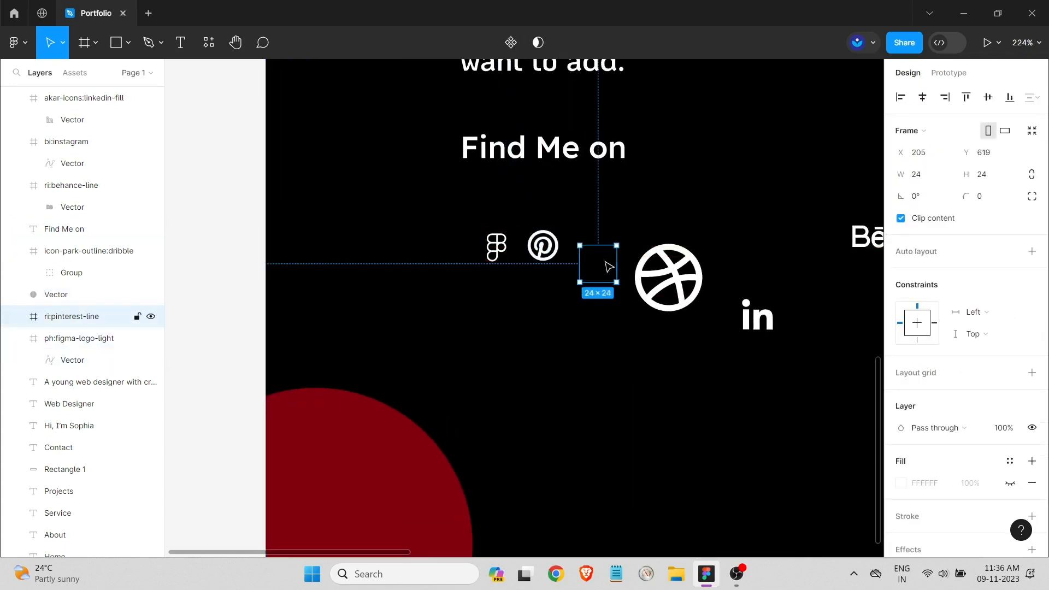
key(Delete)
click(497, 246)
click(550, 255)
Try shrinking the Dribbble icon's frame to match the neighbouring icons.
click(662, 290)
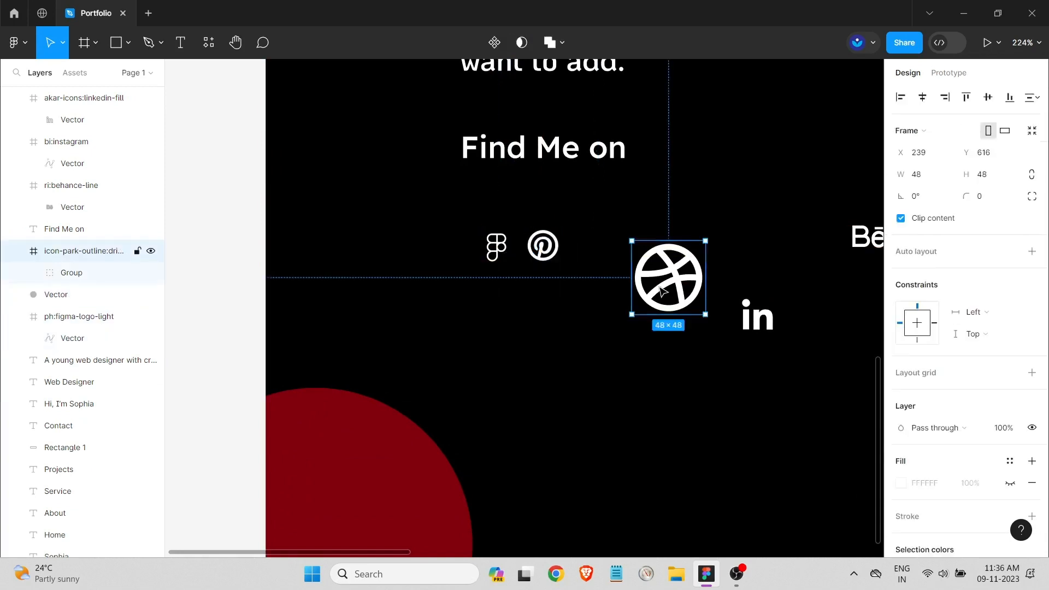
drag(704, 316, 678, 289)
ctrl+click(674, 282)
click(684, 284)
Delete the Dribbble logo together with its remaining frame.
double_click(679, 280)
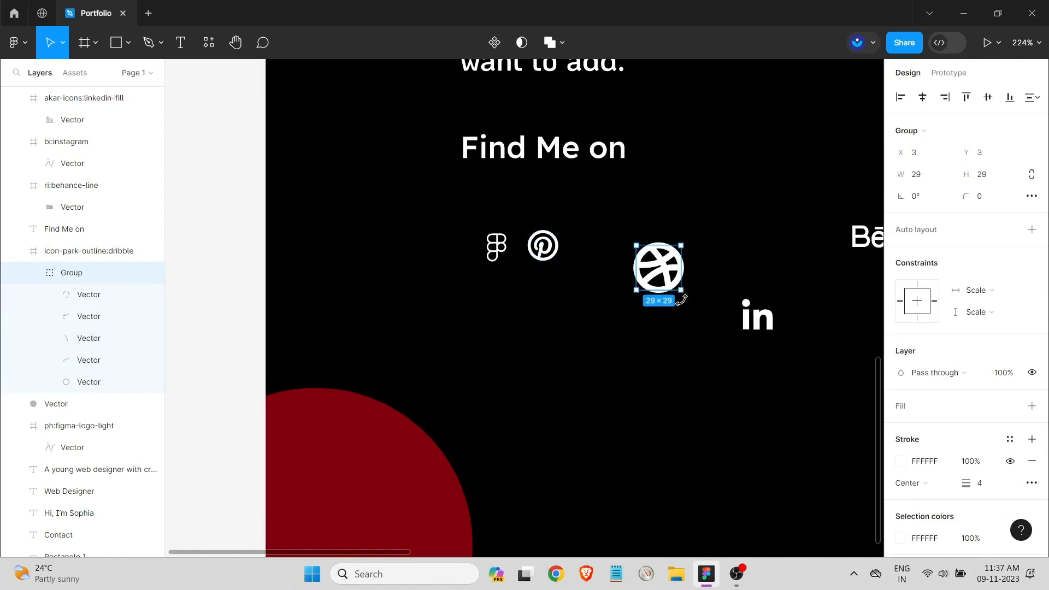
key(Delete)
click(666, 262)
key(Delete)
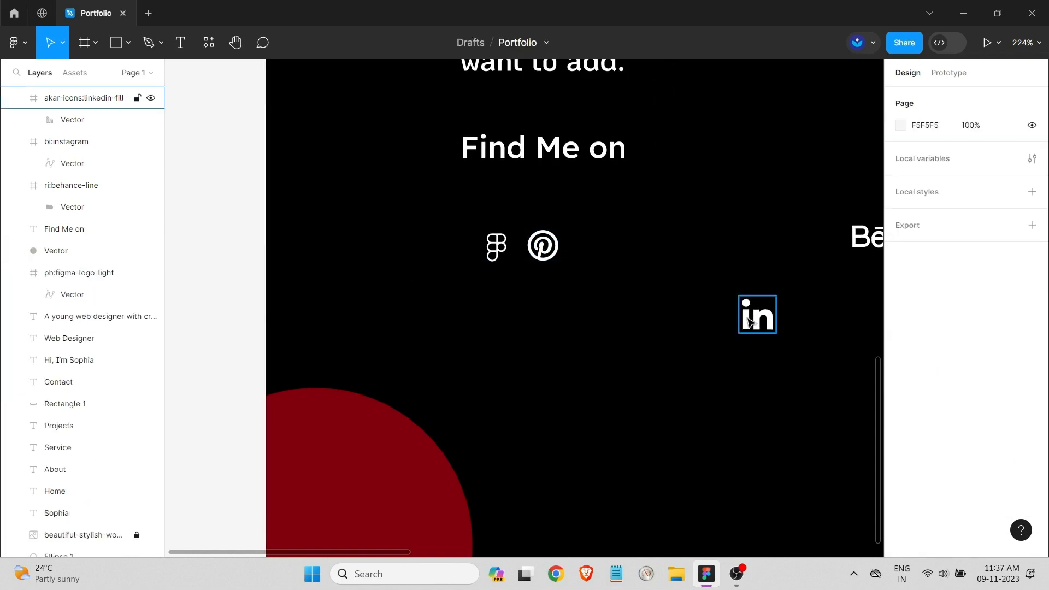
Move the LinkedIn, Behance and Instagram icons into a row beside the Pinterest icon.
drag(755, 315, 585, 247)
drag(869, 240, 651, 252)
ctrl+scroll(680, 312, down, 5)
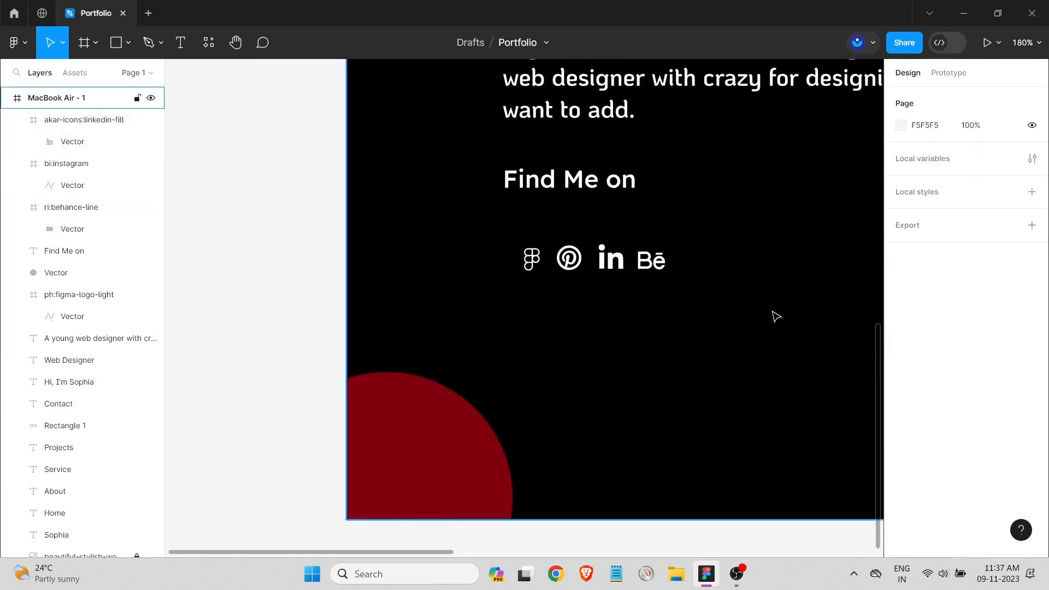
drag(862, 295, 709, 294)
ctrl+scroll(743, 288, up, 6)
click(707, 287)
Enlarge the Figma icon slightly to about 27 × 27 px.
click(537, 285)
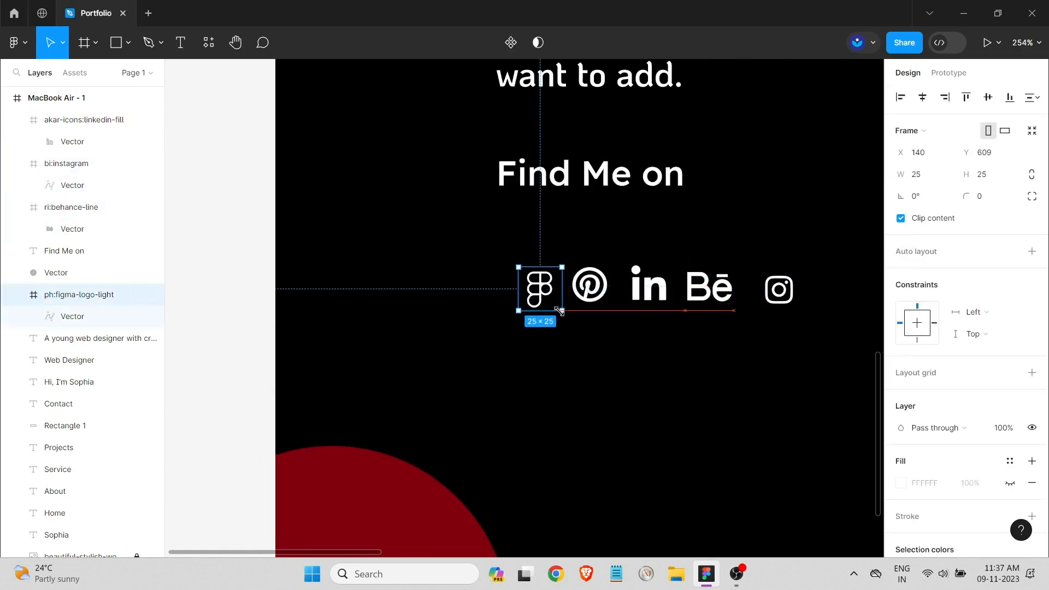
drag(559, 309, 563, 314)
click(589, 284)
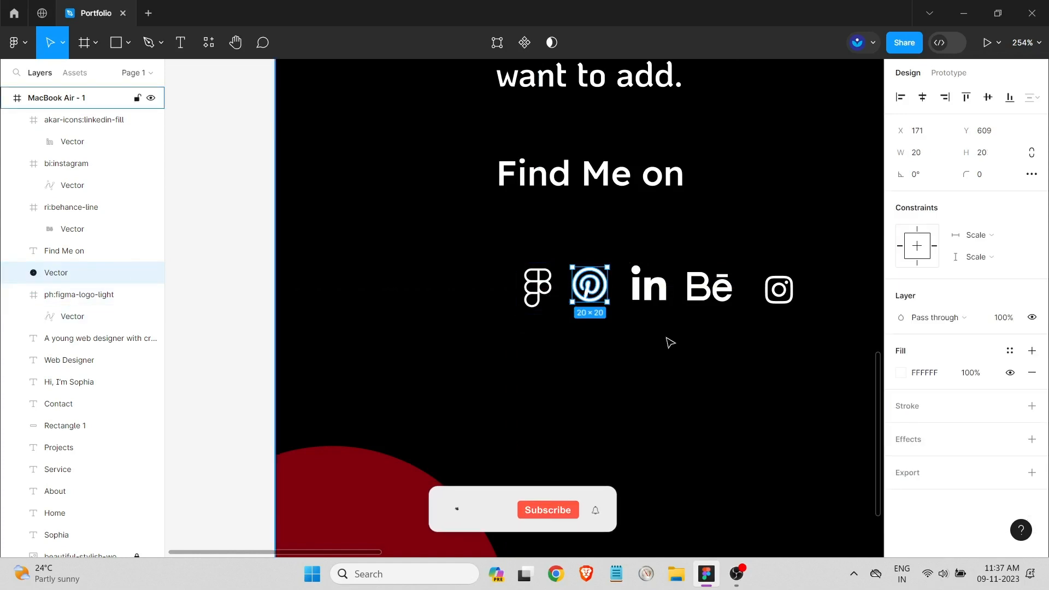
Lower the Instagram and Behance icons, pull the LinkedIn logo down out of its frame and delete the emptied frame.
ctrl+scroll(670, 342, down, 4)
mouse_move(729, 312)
mouse_down()
mouse_move(720, 348)
mouse_move(732, 330)
mouse_up()
drag(694, 314, 691, 355)
click(658, 312)
drag(657, 312, 648, 380)
click(691, 319)
click(658, 314)
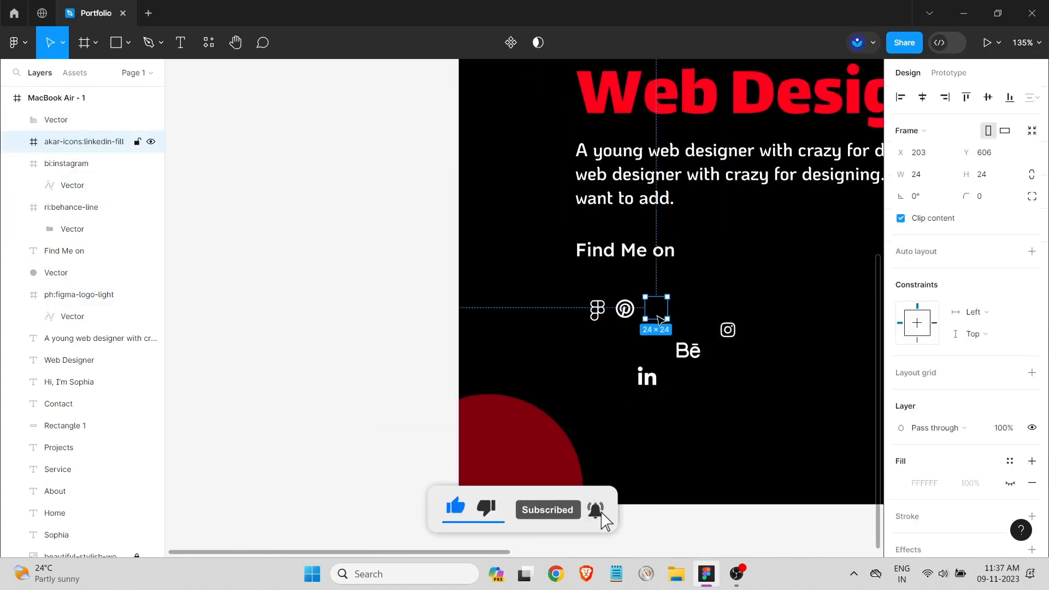
key(Delete)
Pull the Behance logo down out of its frame and delete the emptied frame.
click(690, 345)
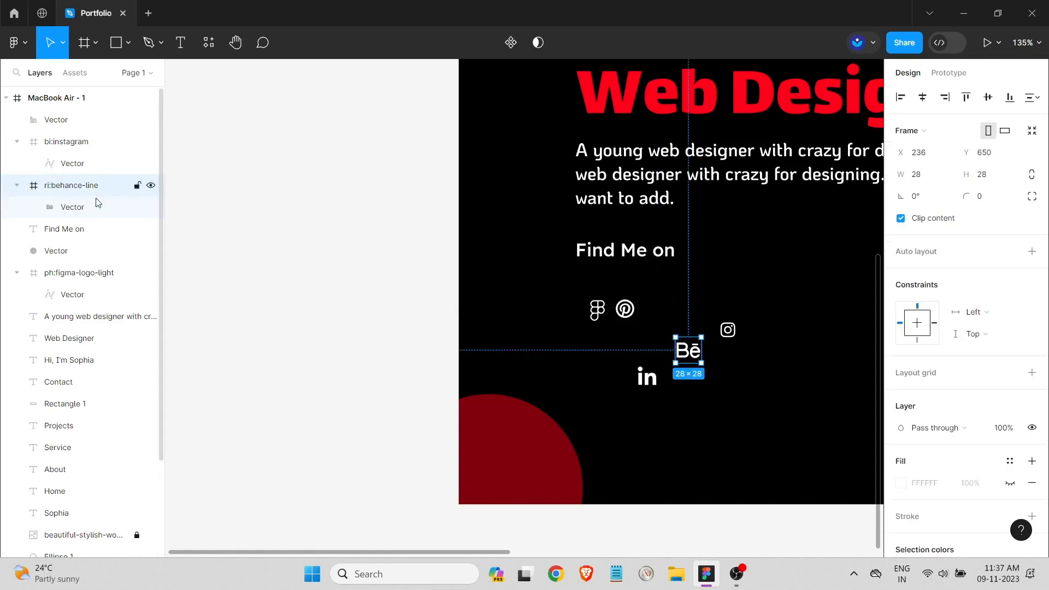
click(98, 207)
drag(695, 354, 691, 410)
click(690, 346)
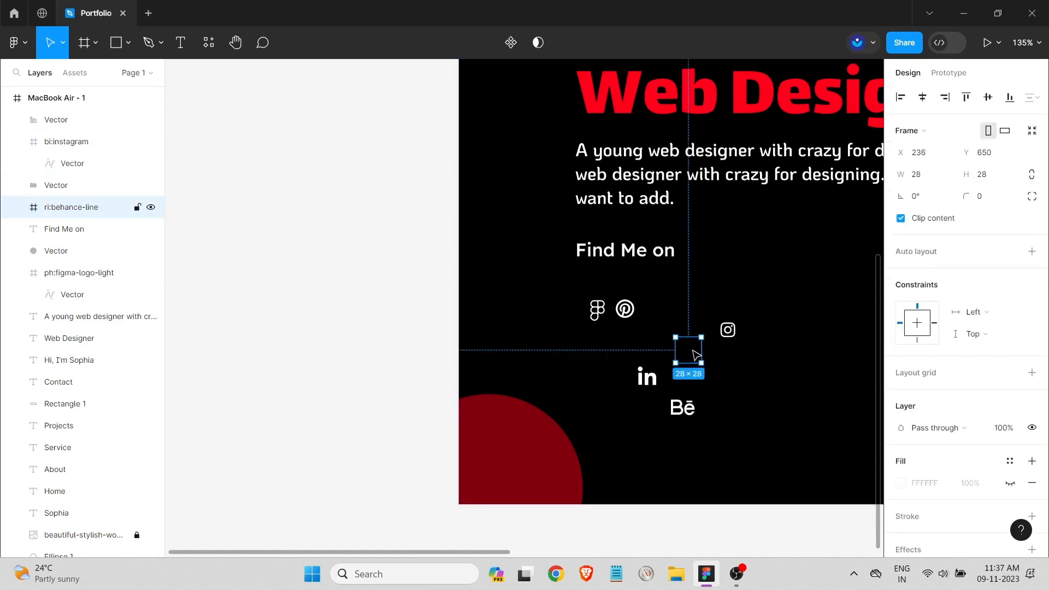
key(Delete)
Pull the Instagram logo down out of its frame and delete the emptied frame.
click(728, 330)
click(77, 163)
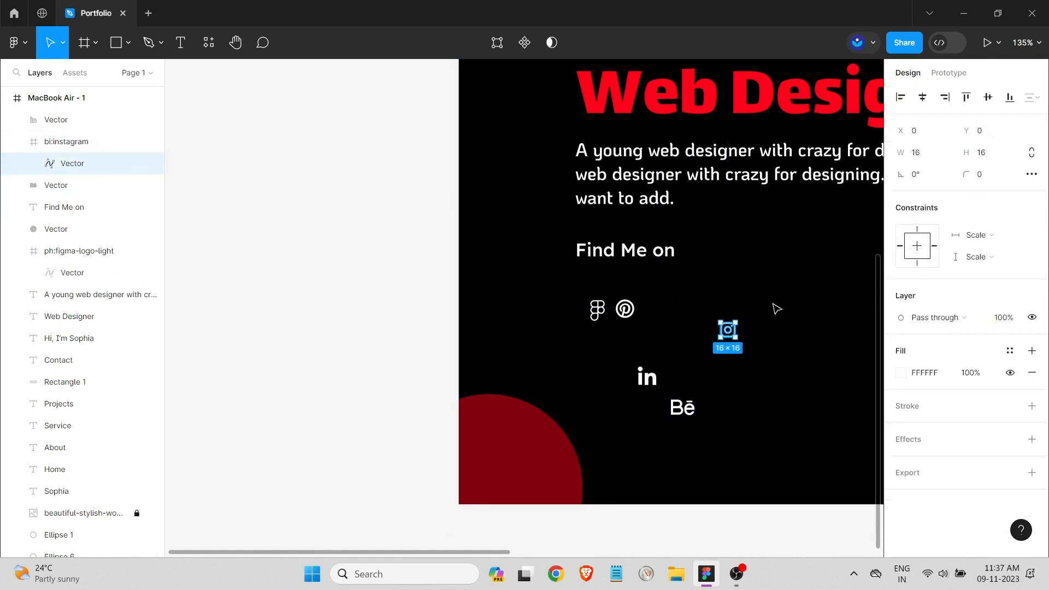
drag(731, 335, 732, 393)
click(730, 337)
key(Delete)
Move the Pinterest logo down, just above the LinkedIn logo.
click(75, 212)
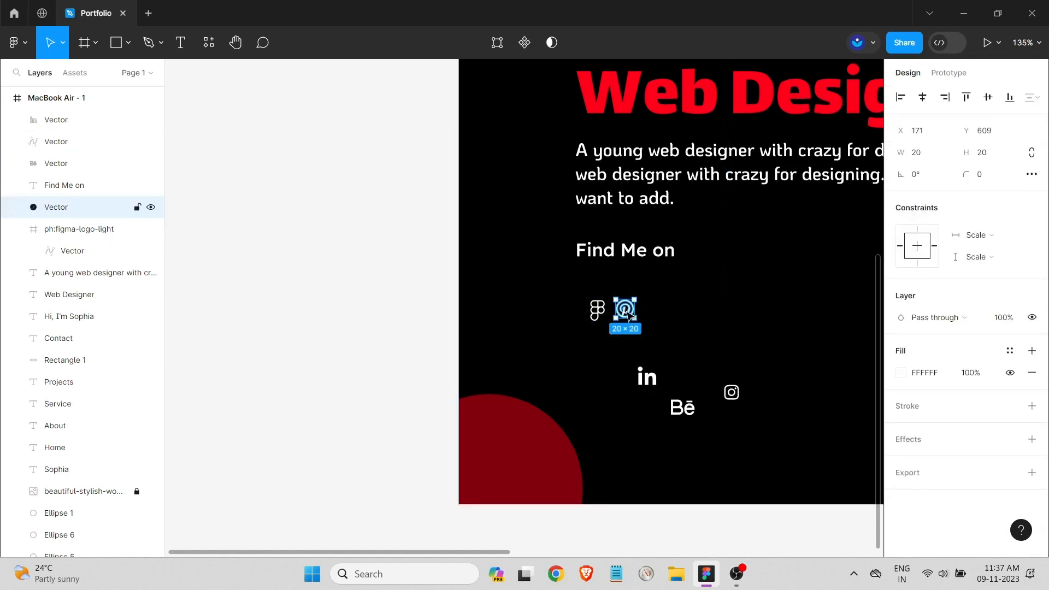
drag(627, 348, 630, 348)
click(635, 308)
Pull the Figma logo down out of its frame and delete the emptied frame.
click(598, 309)
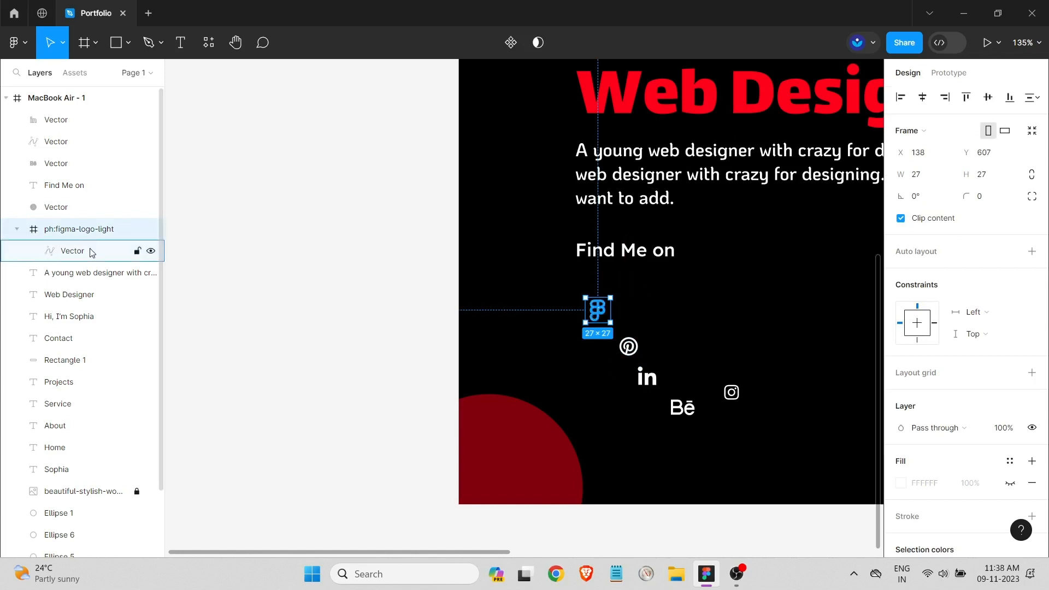
click(90, 251)
drag(606, 312, 604, 386)
click(597, 309)
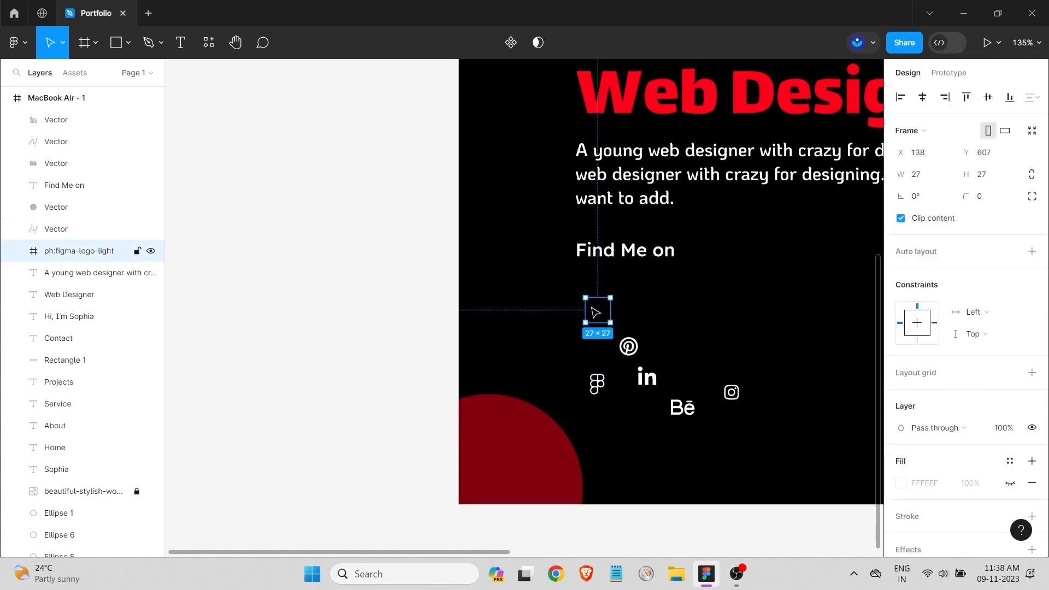
key(Delete)
Rearrange the loose logos into a row ordered Figma, Behance, Instagram, LinkedIn and Pinterest, spaced about 20 px apart.
drag(628, 347, 715, 341)
drag(647, 380, 646, 344)
drag(598, 386, 706, 364)
drag(680, 404, 628, 345)
drag(732, 393, 660, 343)
click(627, 342)
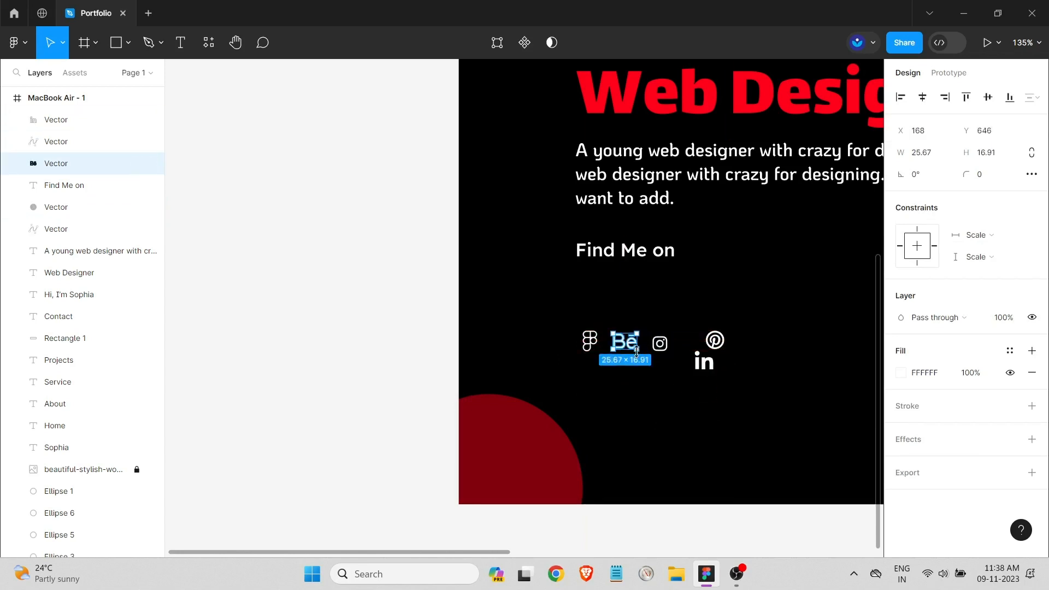
click(660, 350)
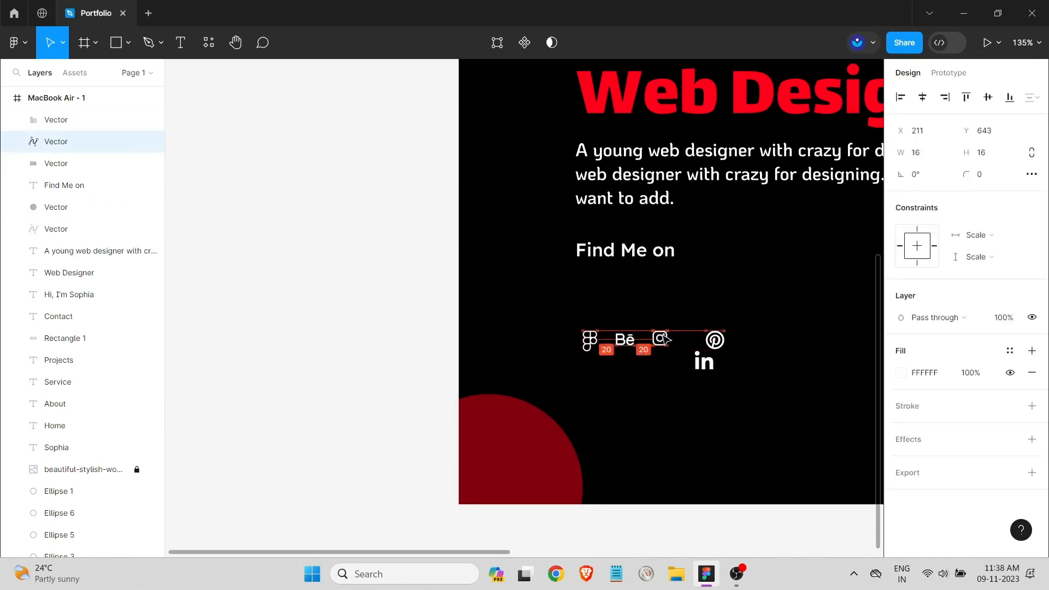
drag(707, 360, 730, 357)
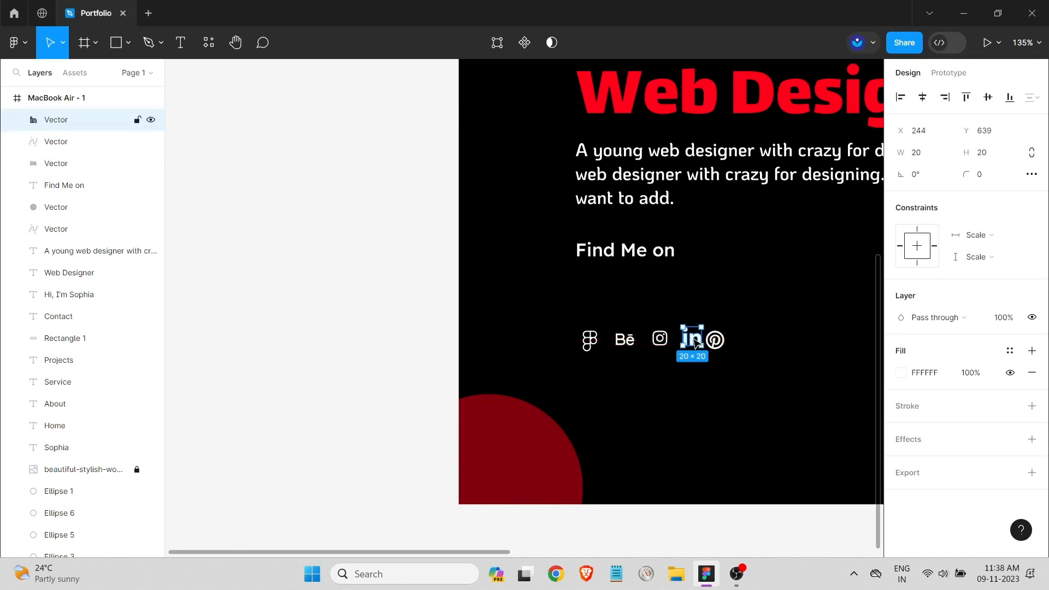
Place the Pinterest logo at the row's end, select all five logos and apply auto layout to them.
click(724, 352)
drag(715, 341, 589, 310)
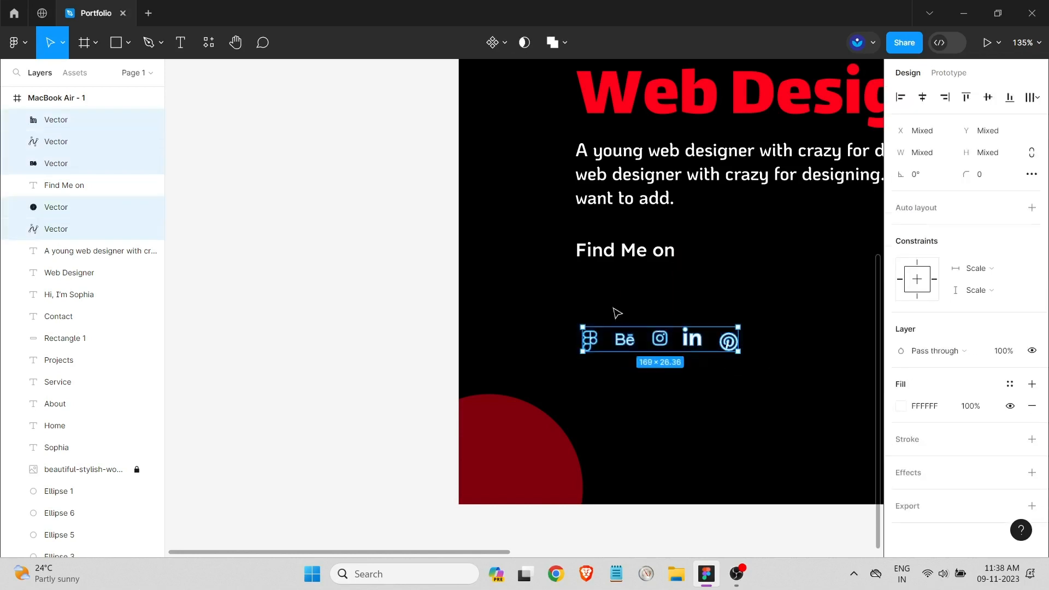
click(1032, 208)
Enlarge the Instagram logo to about 19 × 20 px and the Behance logo to match the row's height.
scroll(683, 372, up, 5)
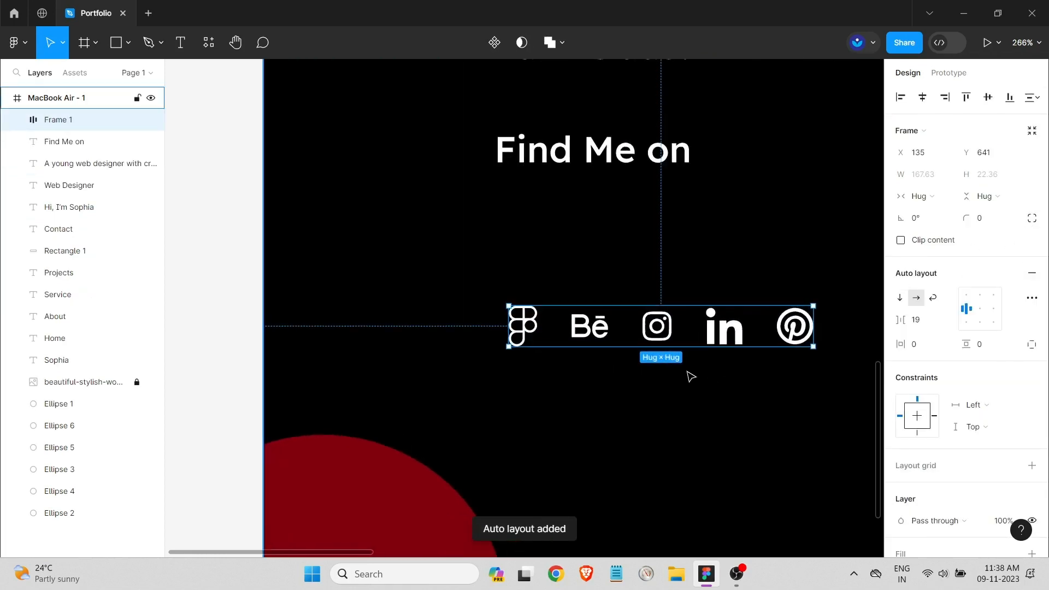
click(691, 378)
double_click(644, 331)
drag(672, 342, 678, 348)
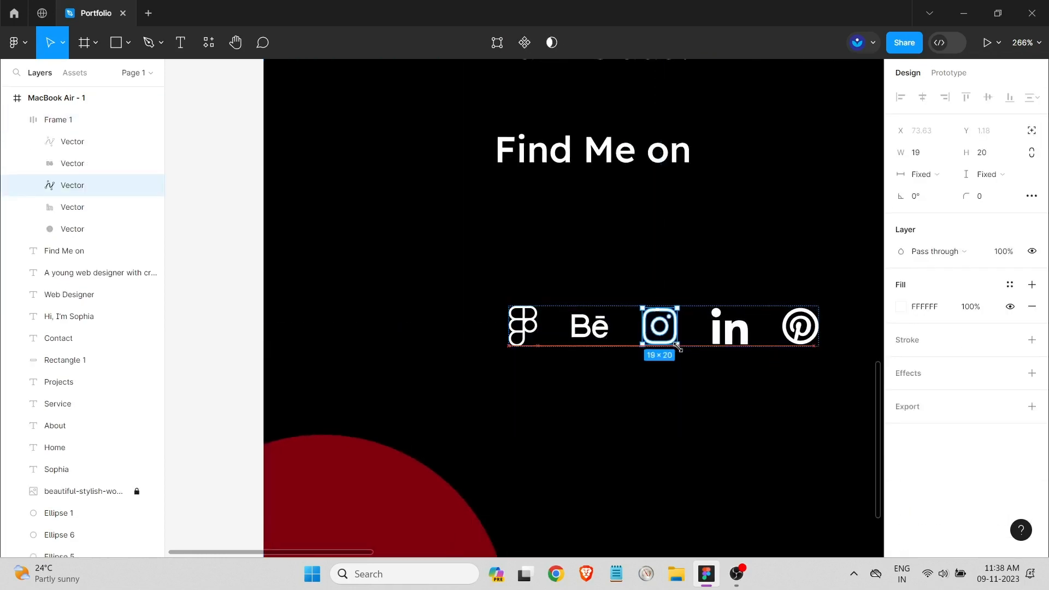
click(589, 326)
double_click(589, 326)
drag(607, 343, 624, 353)
click(660, 374)
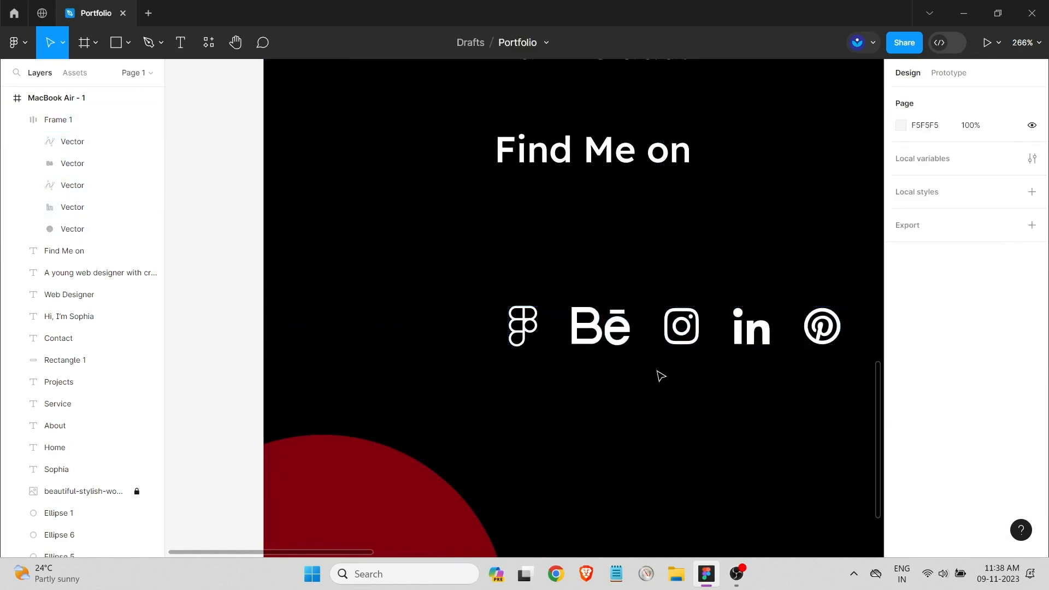
Move the five logos out of the auto layout frame to just below "Find Me on" and delete the empty frame.
click(531, 328)
click(611, 397)
scroll(677, 400, down, 5)
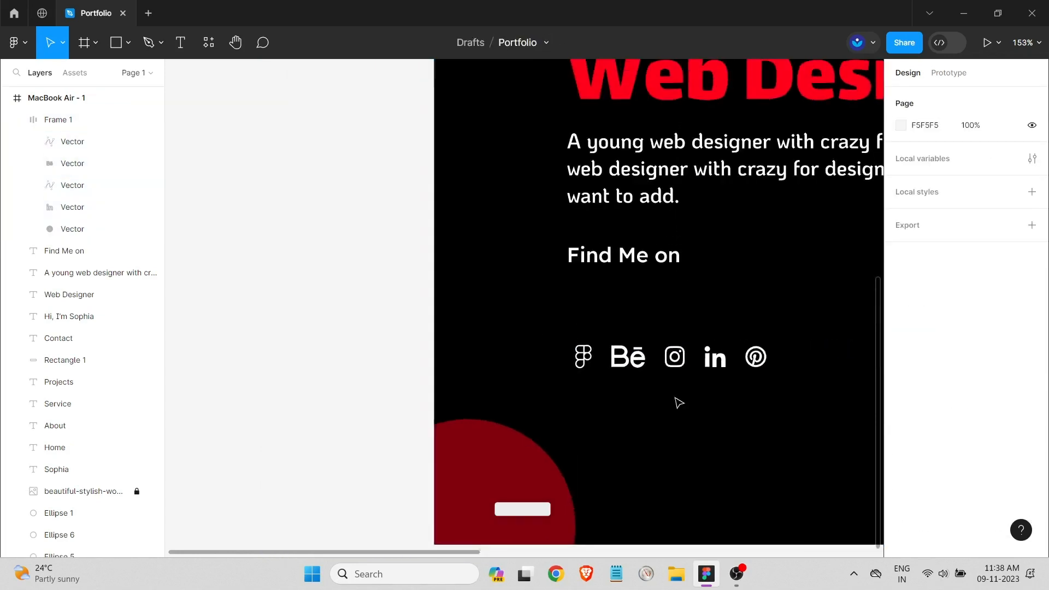
drag(775, 402, 597, 346)
drag(658, 366, 654, 318)
click(709, 367)
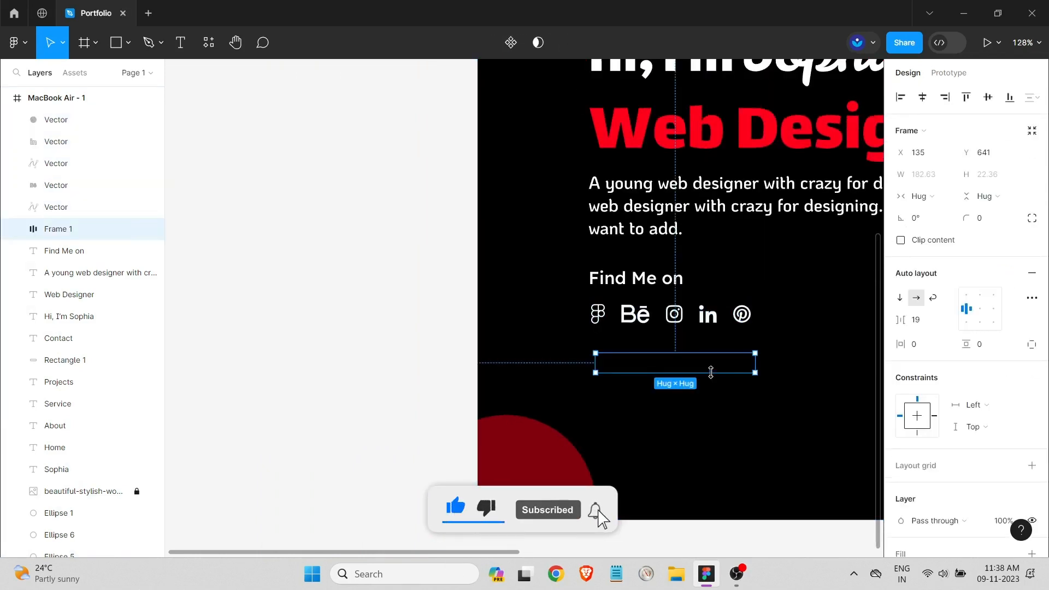
key(Delete)
scroll(672, 306, down, 4)
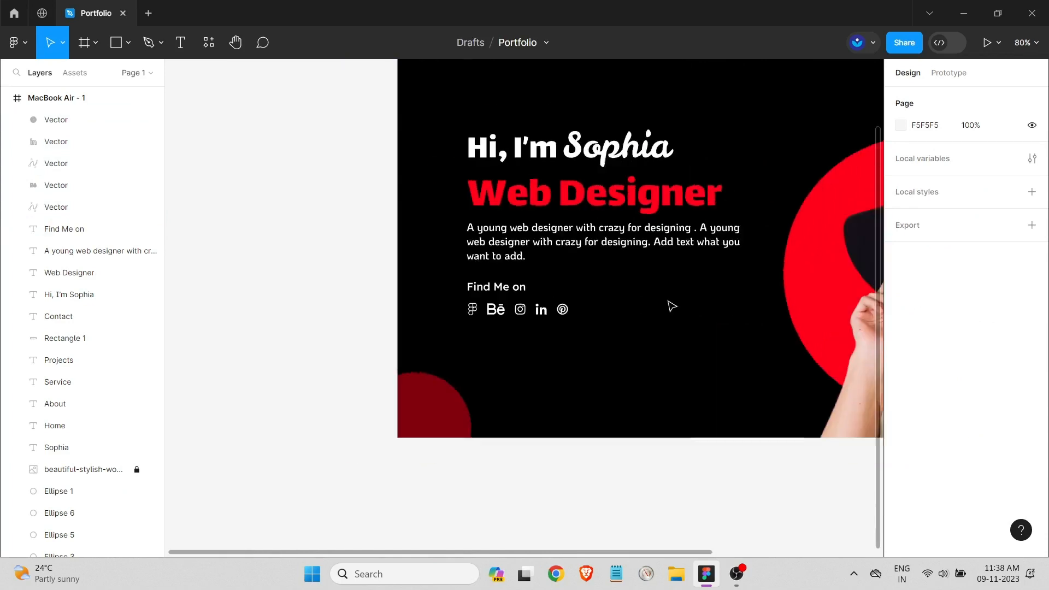
scroll(668, 302, down, 2)
drag(689, 552, 786, 553)
key(shift+1)
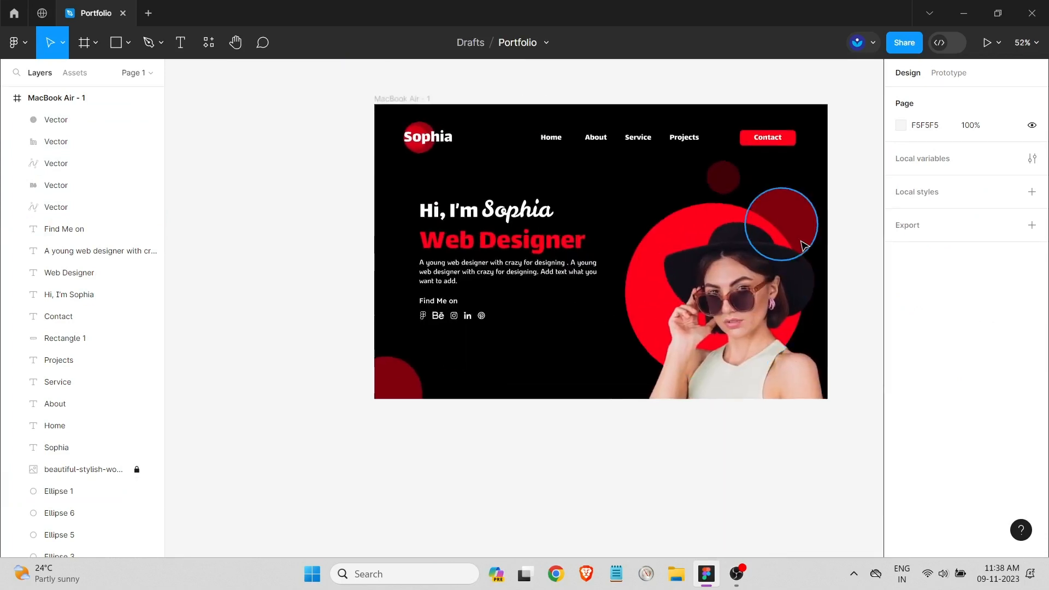
Draw a rectangle about 214 × 54 px just below the social icon row.
scroll(802, 246, up, 2)
scroll(421, 328, up, 1)
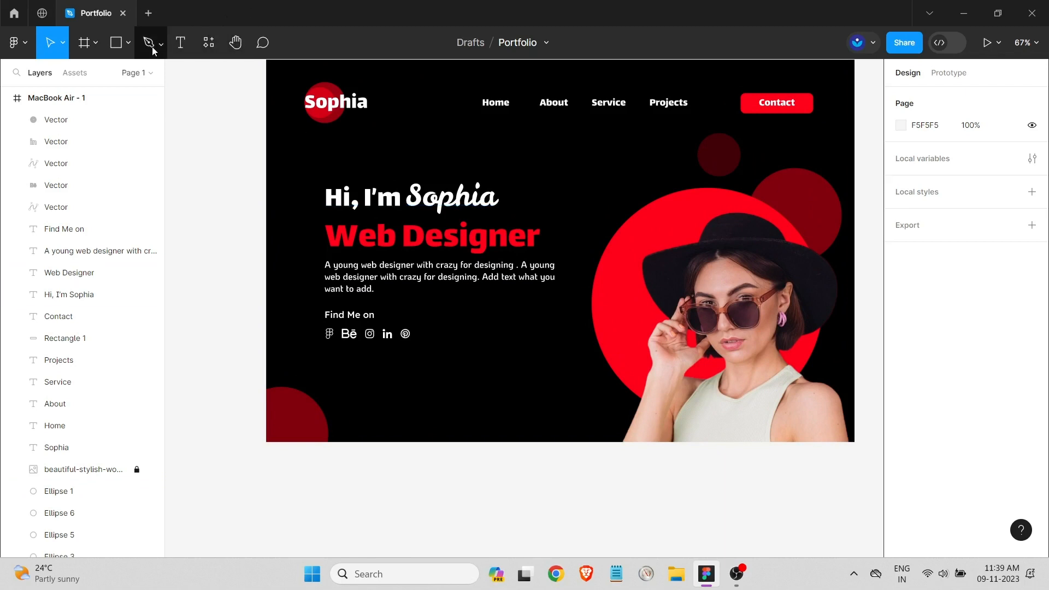
click(129, 42)
click(183, 81)
drag(322, 355, 388, 379)
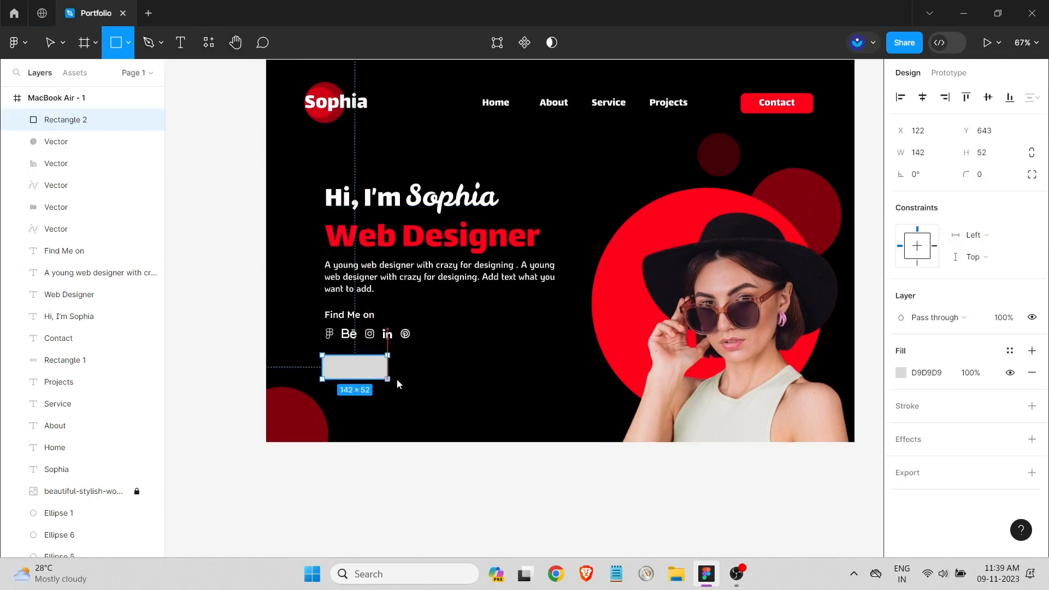
click(494, 393)
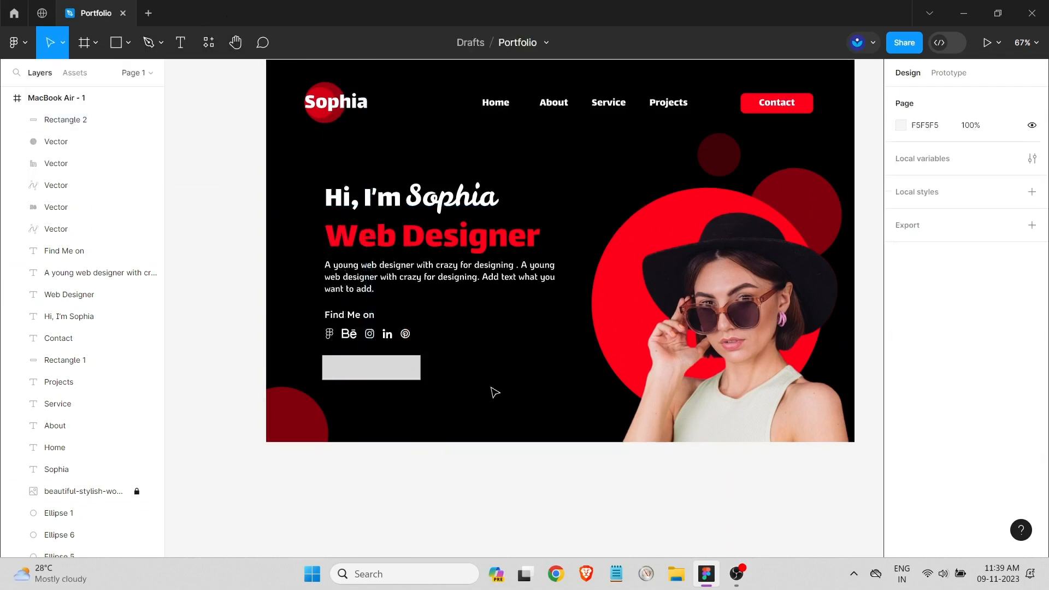
Duplicate the rectangle about 46 px to its right and give both rectangles a corner radius of 10.
double_click(370, 372)
click(179, 43)
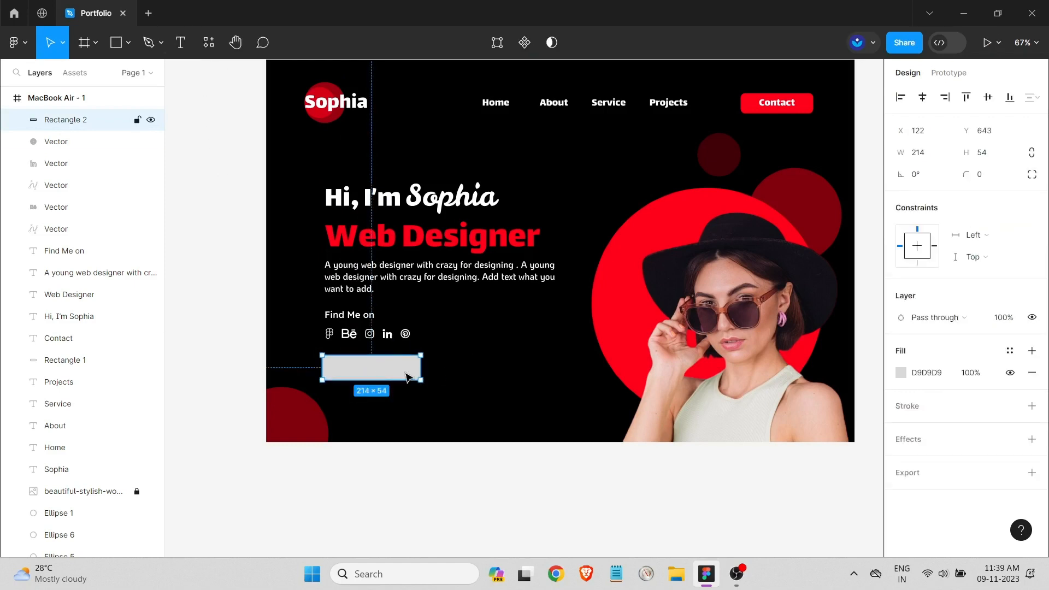
drag(390, 374, 512, 377)
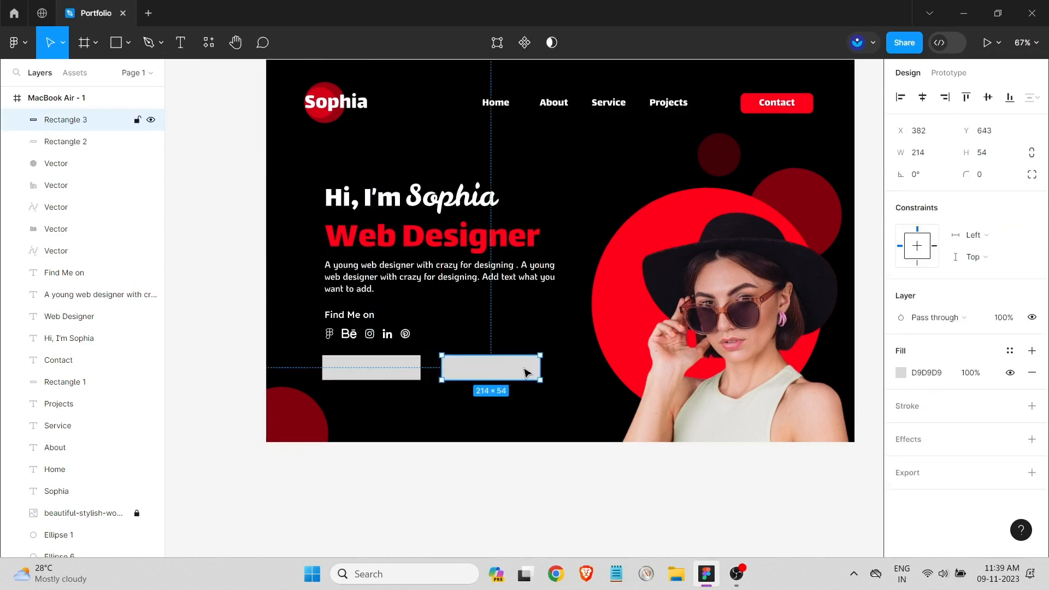
drag(577, 393, 335, 366)
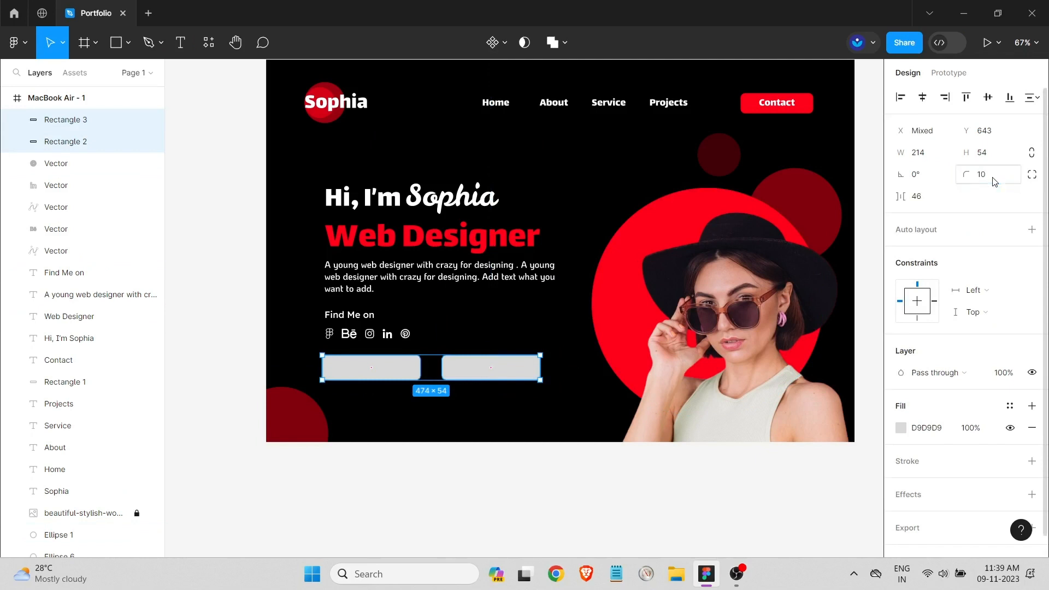
click(590, 402)
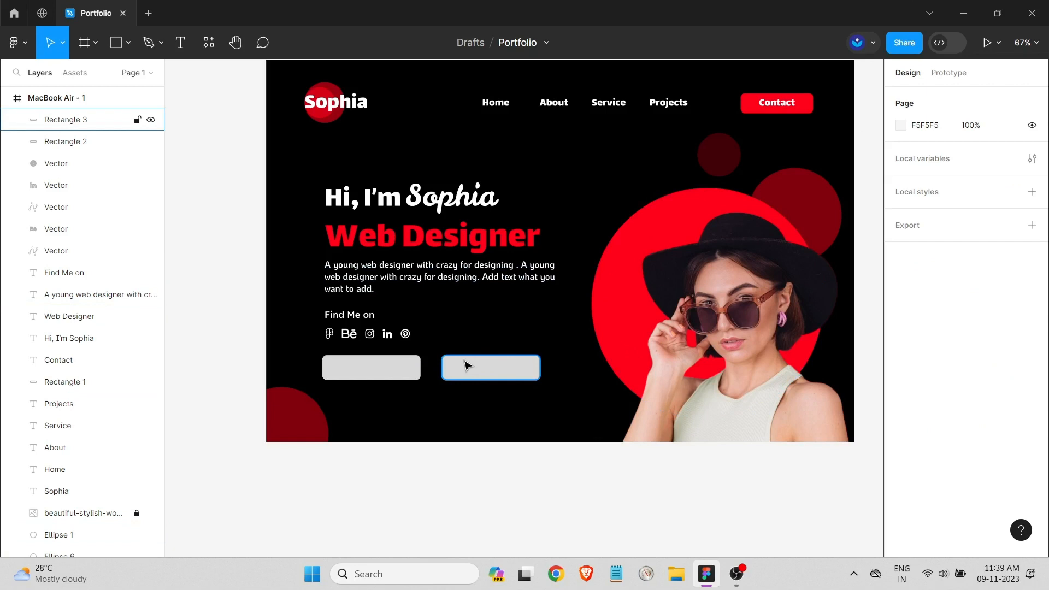
Add the text "Hireme" at the first rectangle and colour it white (FFFFFF).
key(t)
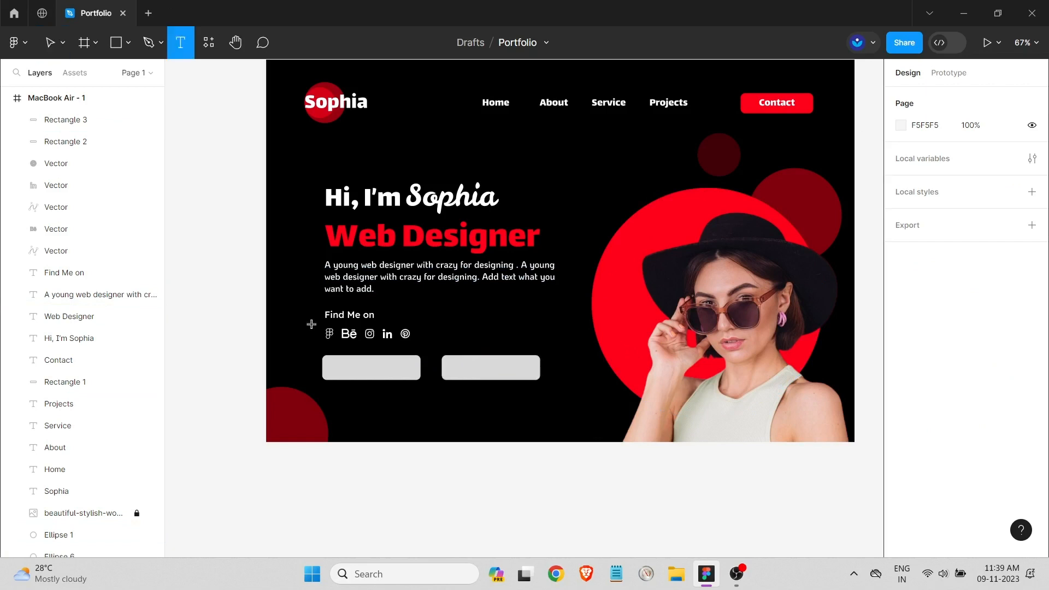
click(348, 375)
text(Hireme)
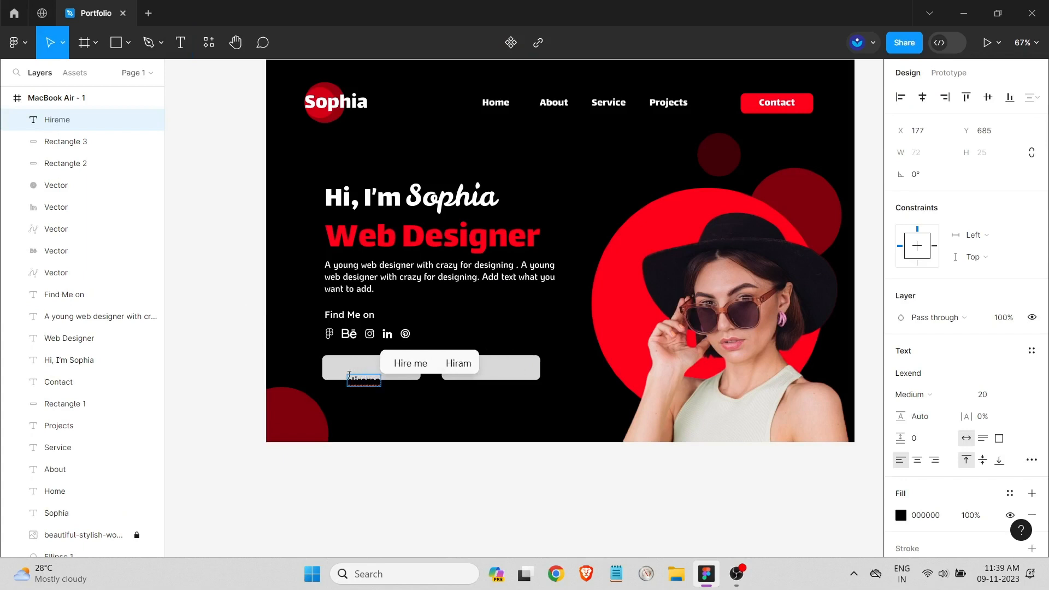
key(Escape)
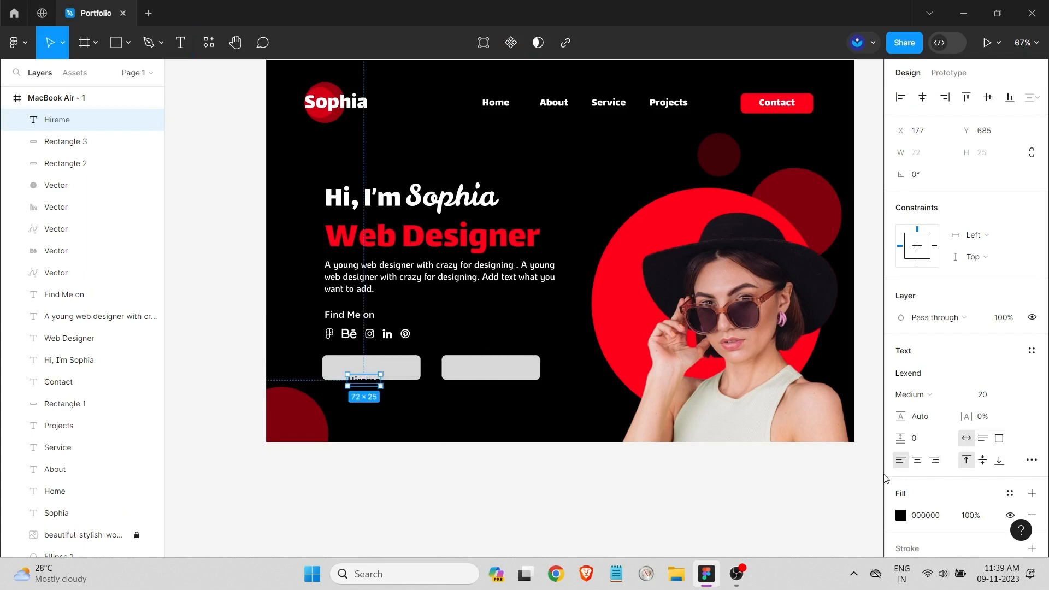
scroll(948, 433, down, 2)
click(901, 406)
drag(838, 349, 720, 203)
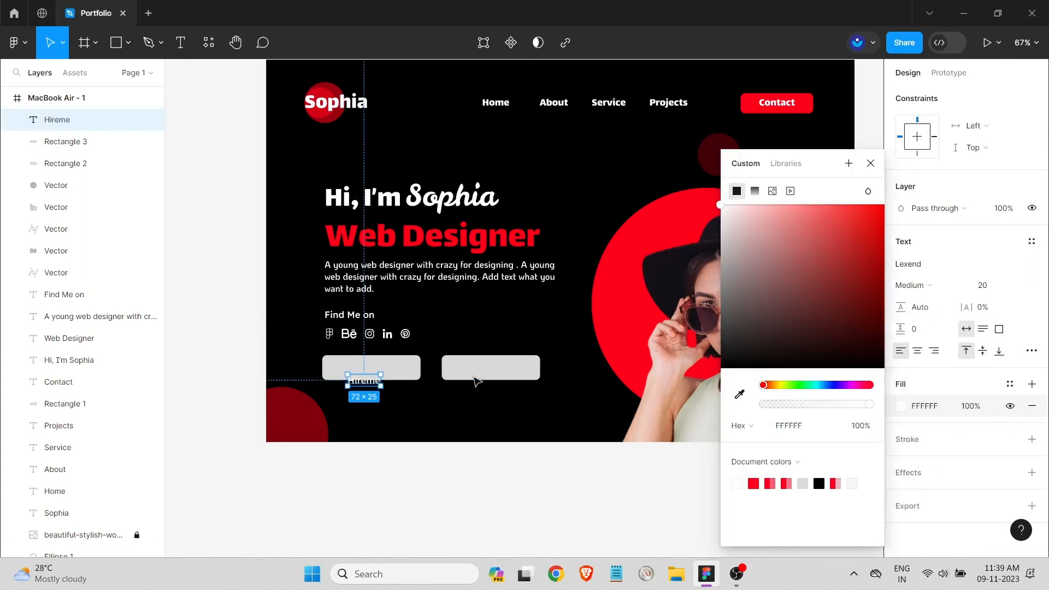
Fill both rectangles with the red sampled from the Contact button.
click(435, 383)
click(383, 369)
click(901, 372)
click(740, 393)
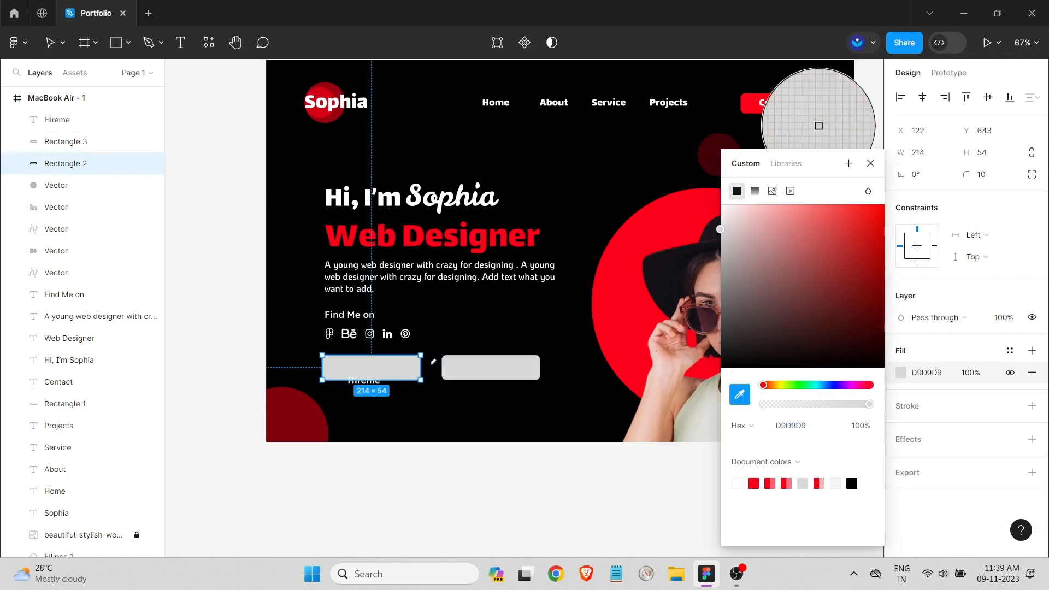
click(804, 103)
click(491, 367)
click(901, 373)
click(740, 394)
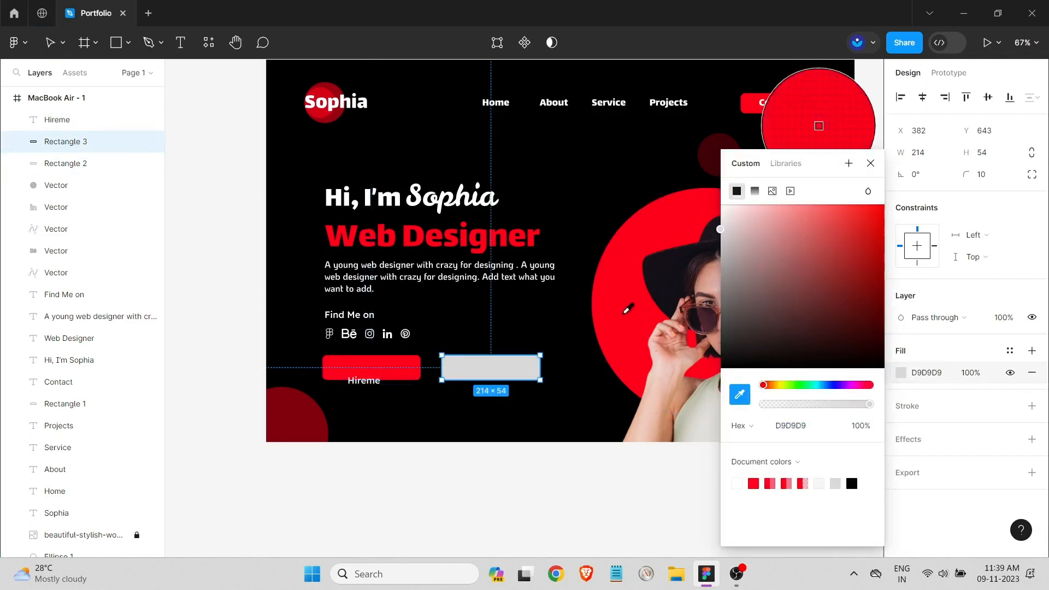
click(803, 103)
click(553, 416)
Move the "Hireme" label onto the middle of the first red button.
drag(370, 377, 366, 370)
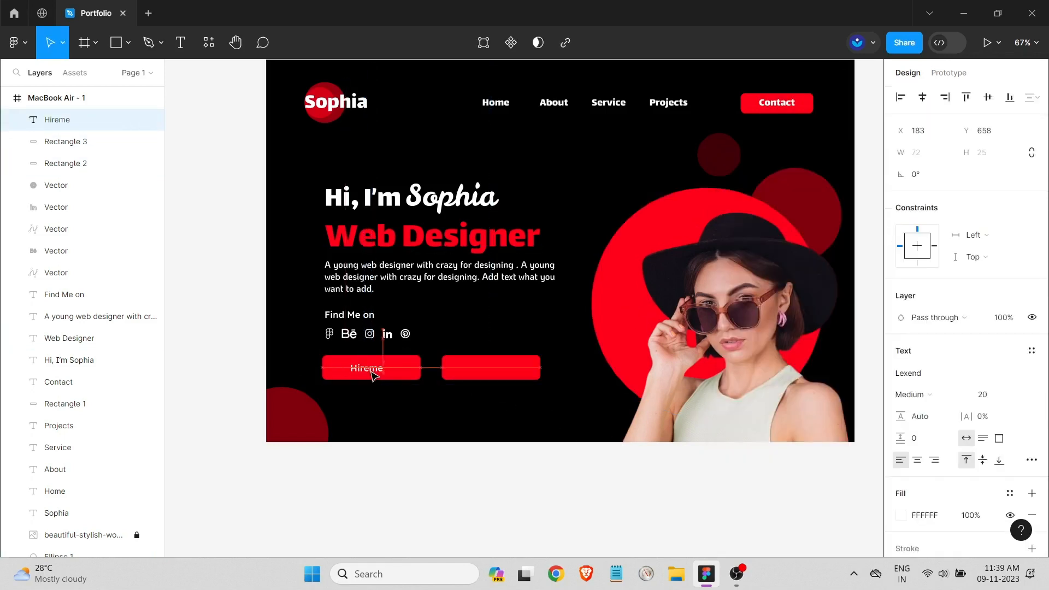
ctrl+scroll(386, 377, up, 5)
click(433, 398)
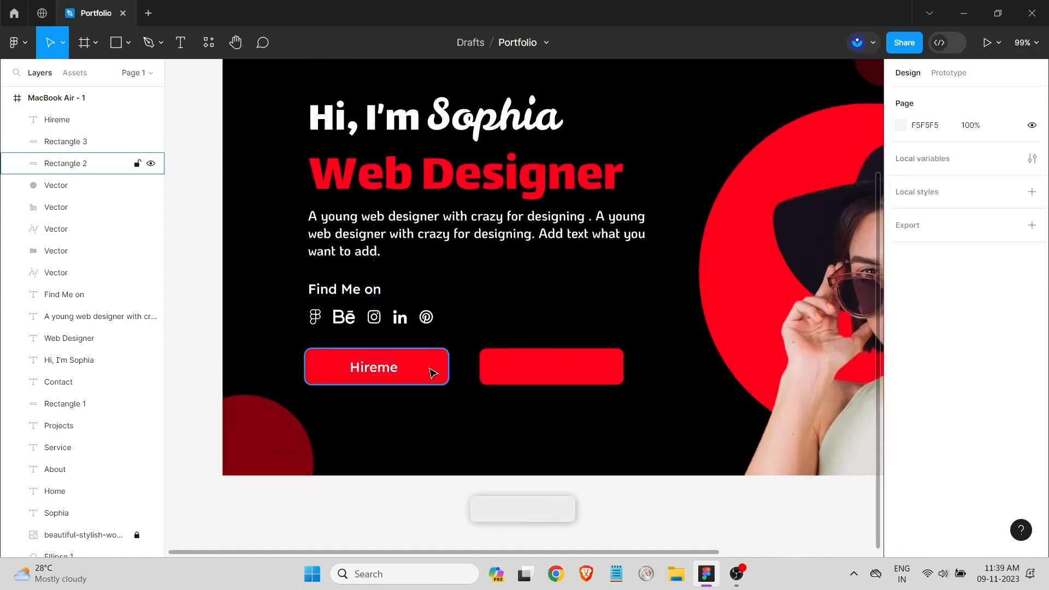
click(431, 370)
Set the "Hireme" label's font weight to ExtraBold.
click(376, 374)
click(924, 394)
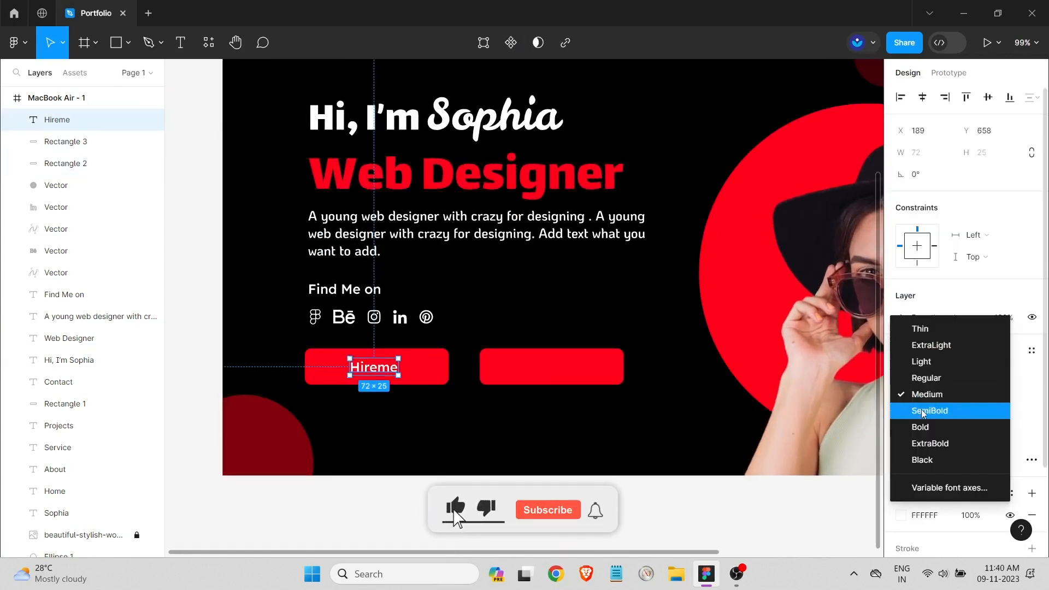
click(922, 427)
click(923, 394)
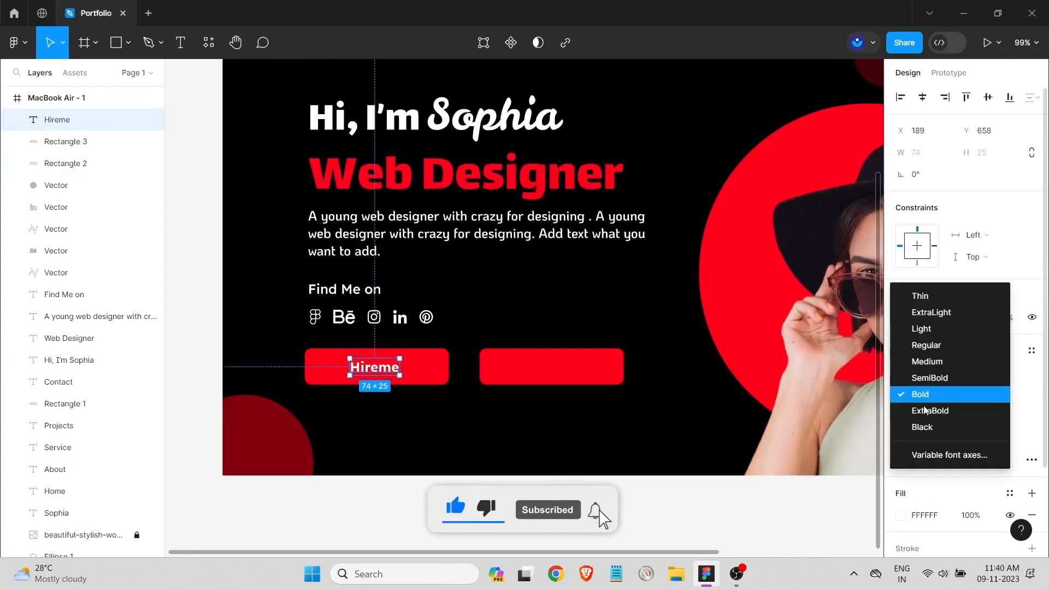
click(930, 413)
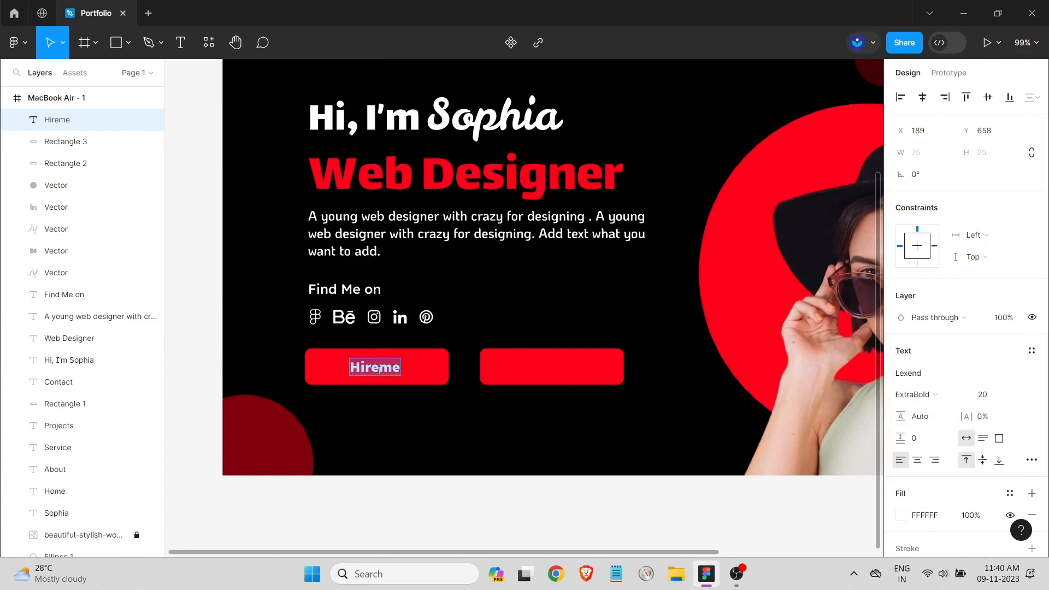
Correct the first button's label to "Hire me" and enlarge it to size 36, centred on the button.
text(M)
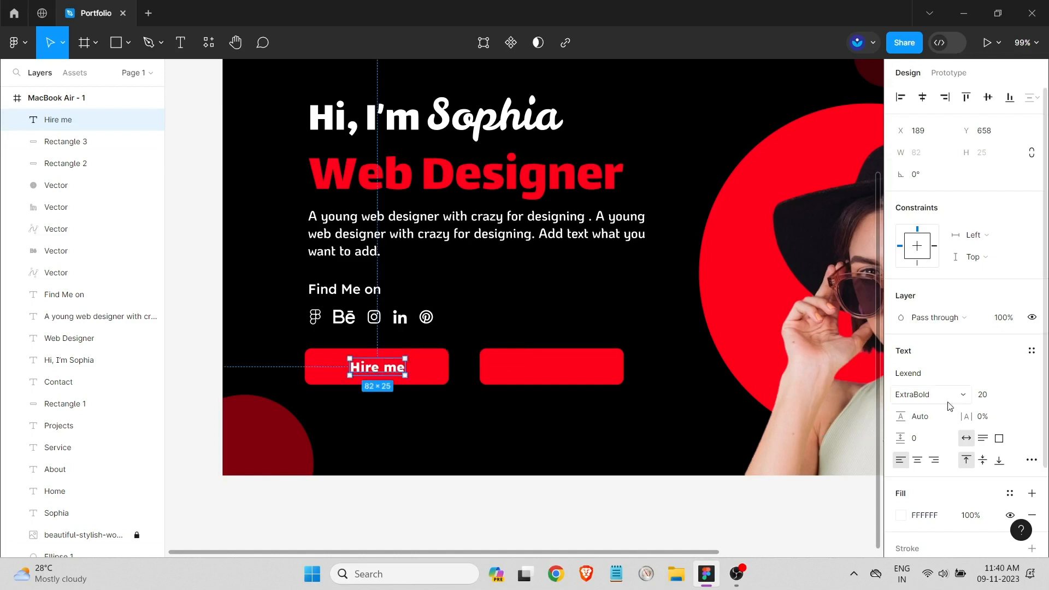
click(1005, 394)
click(1014, 414)
click(1019, 394)
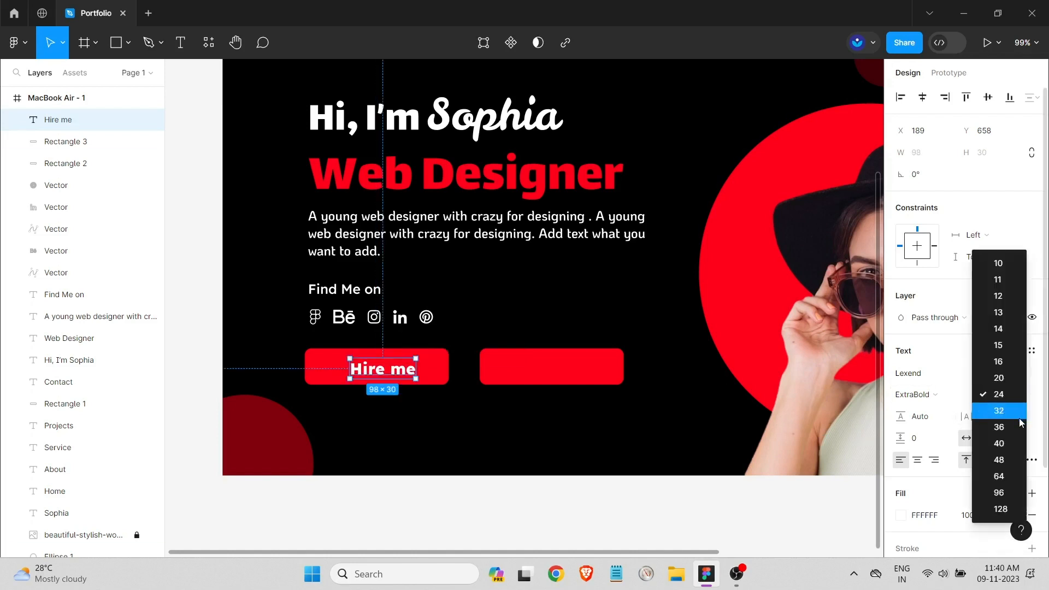
click(1012, 432)
drag(414, 381, 392, 373)
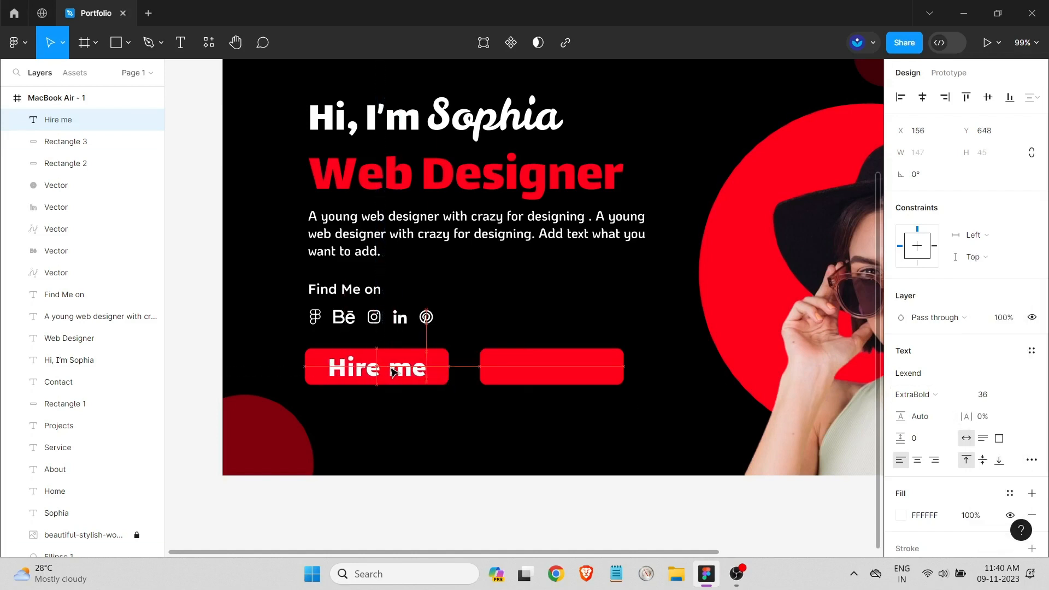
Change the "Hire me" label's font weight to Bold.
click(548, 418)
click(387, 386)
click(931, 394)
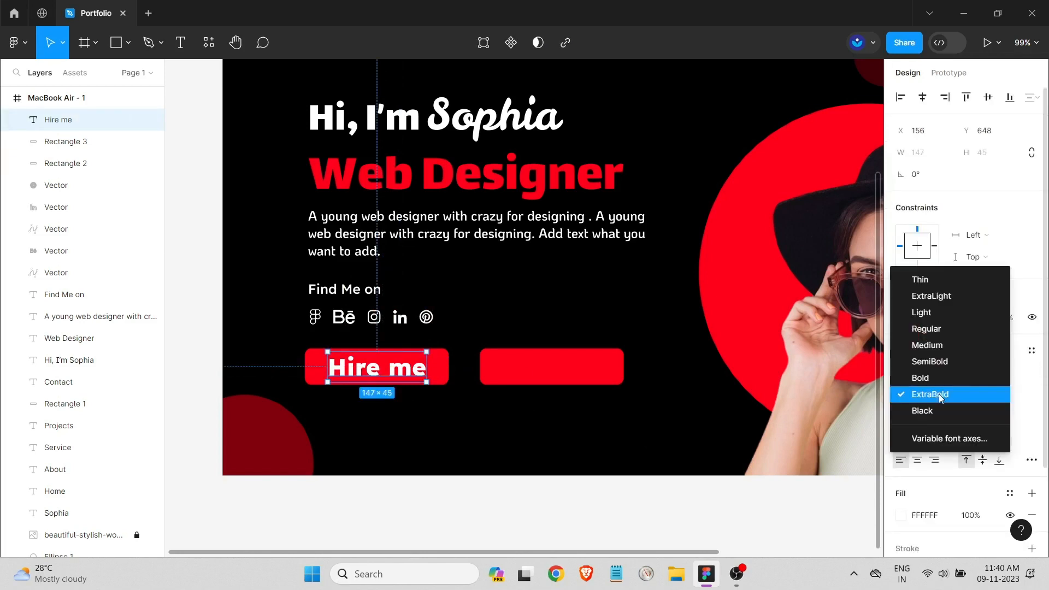
click(937, 395)
click(938, 396)
click(929, 378)
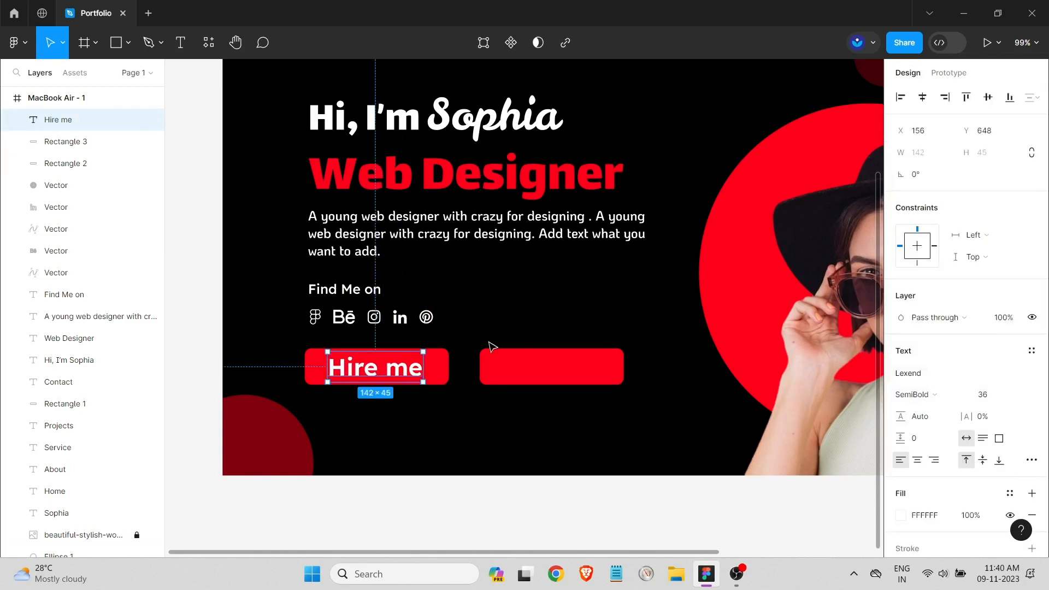
click(924, 394)
click(918, 409)
click(591, 361)
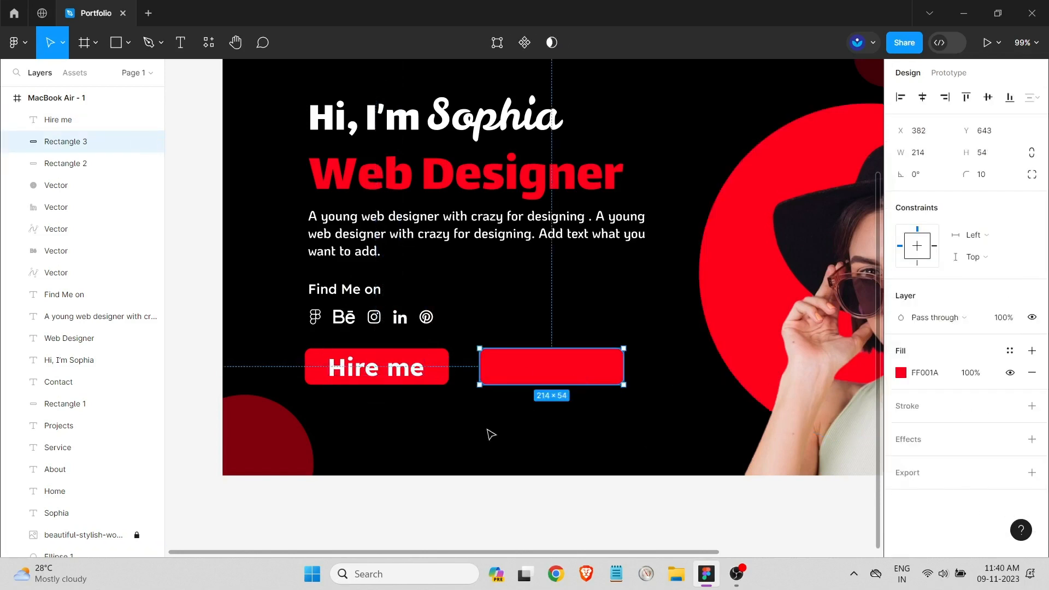
Reduce the "Hire me" label's font size to 24.
click(416, 382)
click(1019, 395)
click(1008, 378)
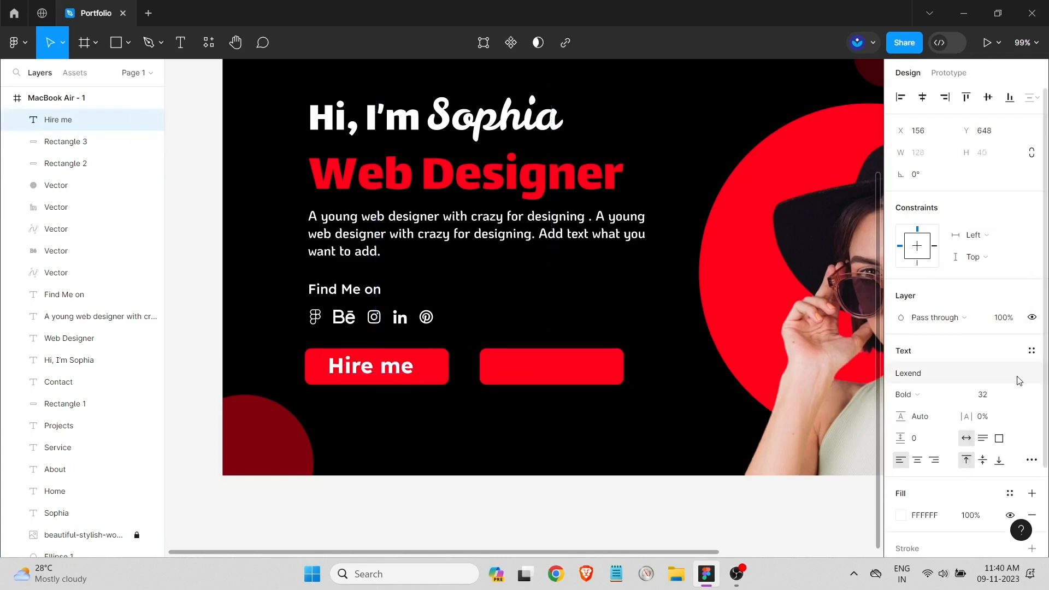
click(1013, 402)
click(1008, 361)
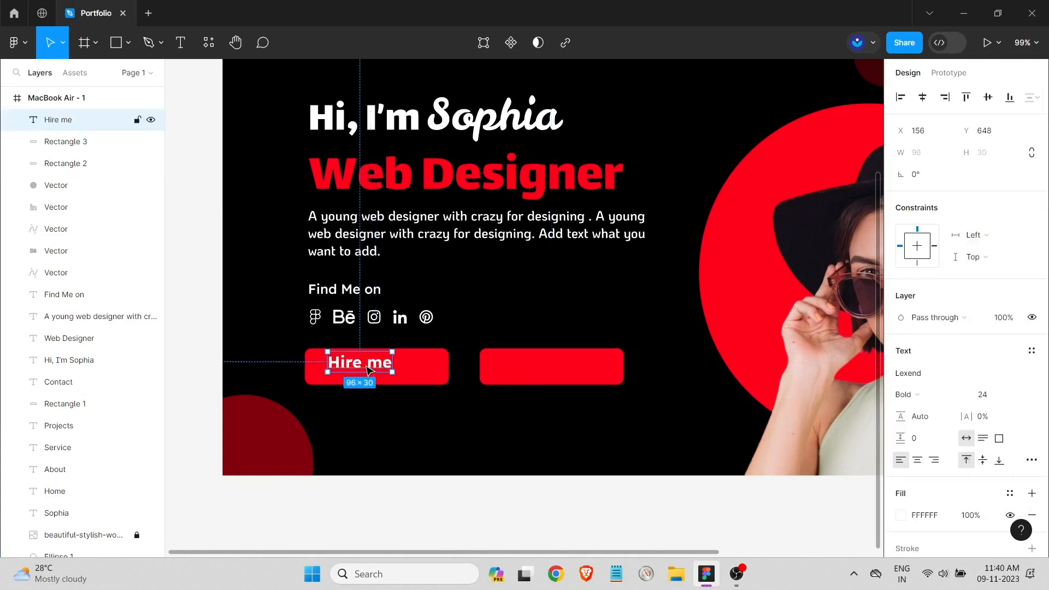
Centre the "Hire me" label on the first button and place a copy of it on the second button.
drag(367, 370, 553, 370)
click(443, 409)
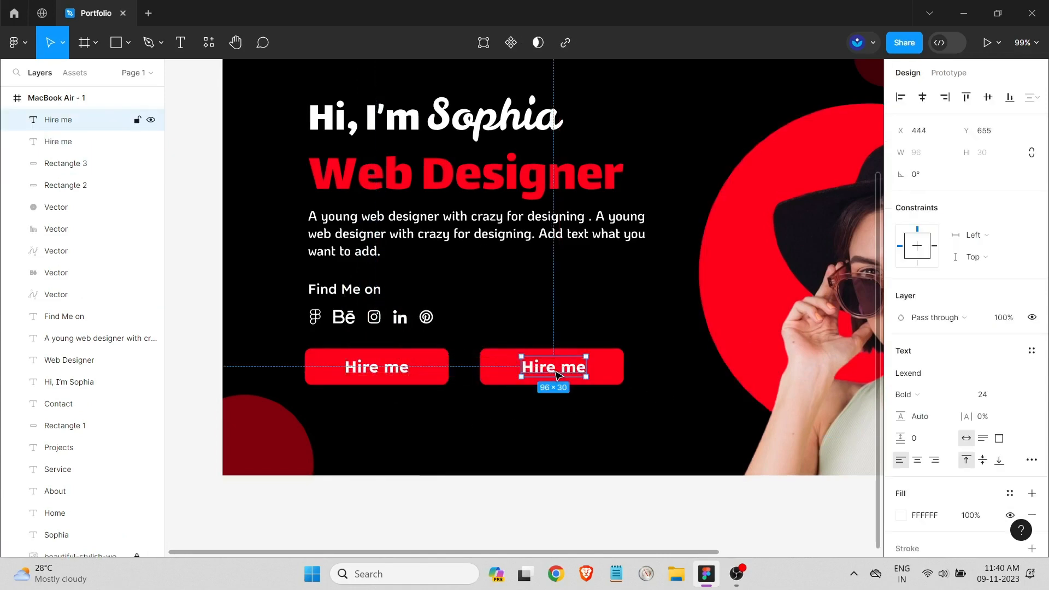
Replace the second button's label with "Portfolio" and centre it on the button.
key(BackSpace)
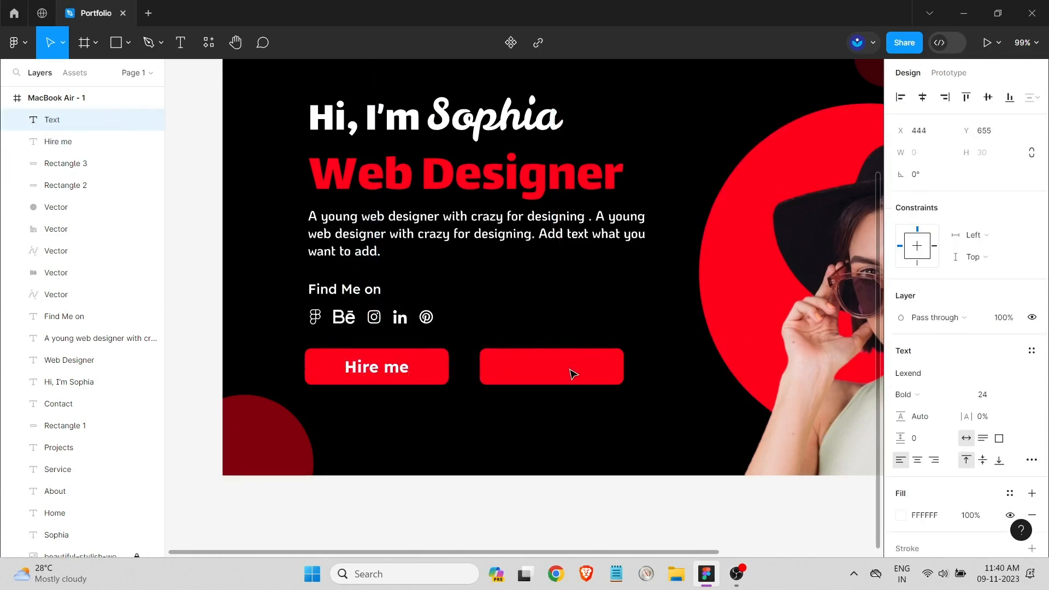
text(Port)
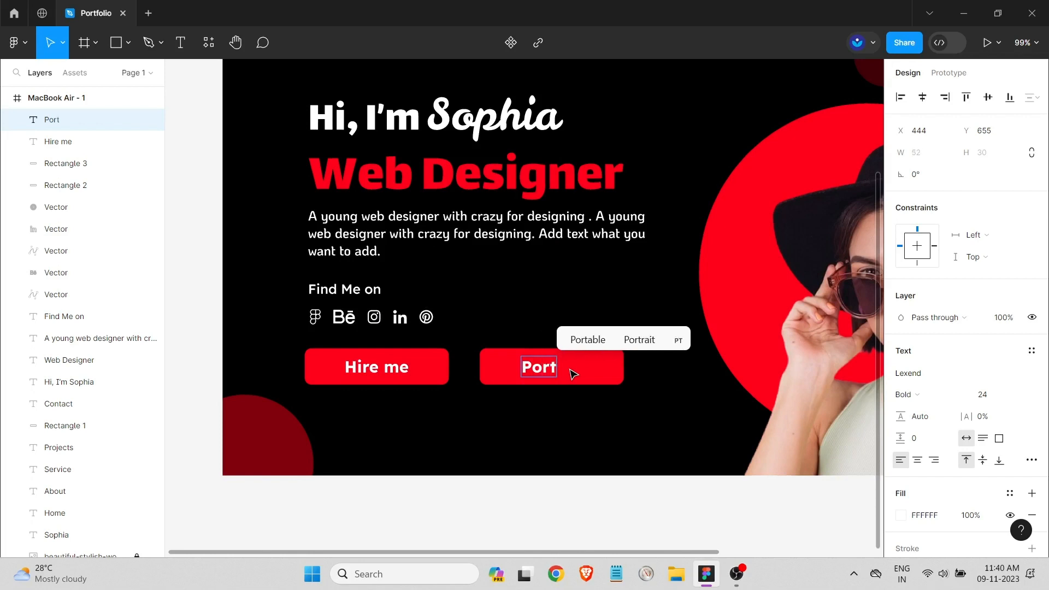
text(folio)
key(Escape)
drag(566, 369, 553, 367)
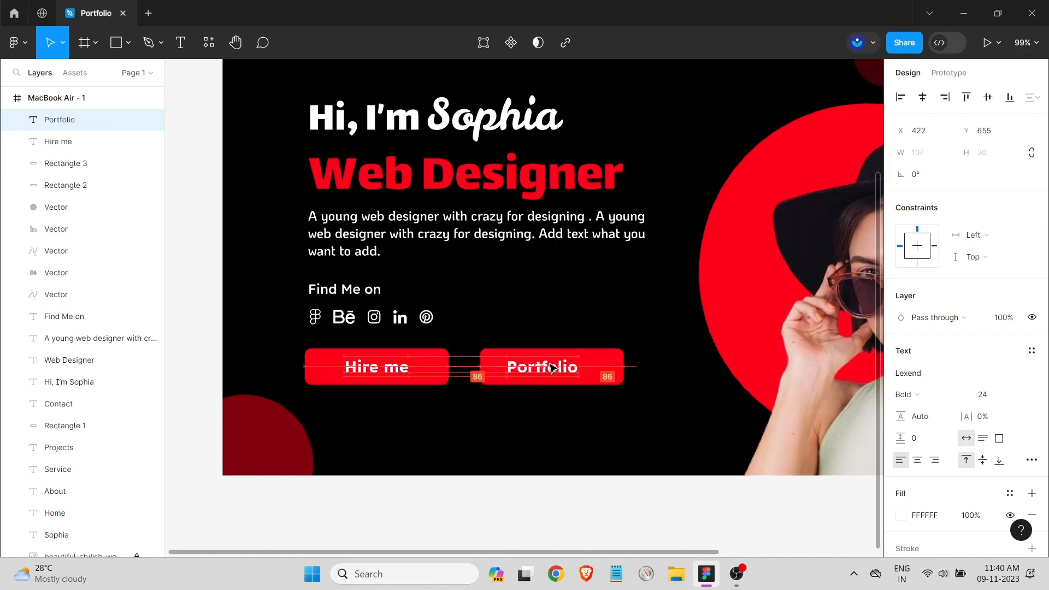
click(601, 429)
Change the second button's label to "Resume" and centre it on the button.
click(563, 370)
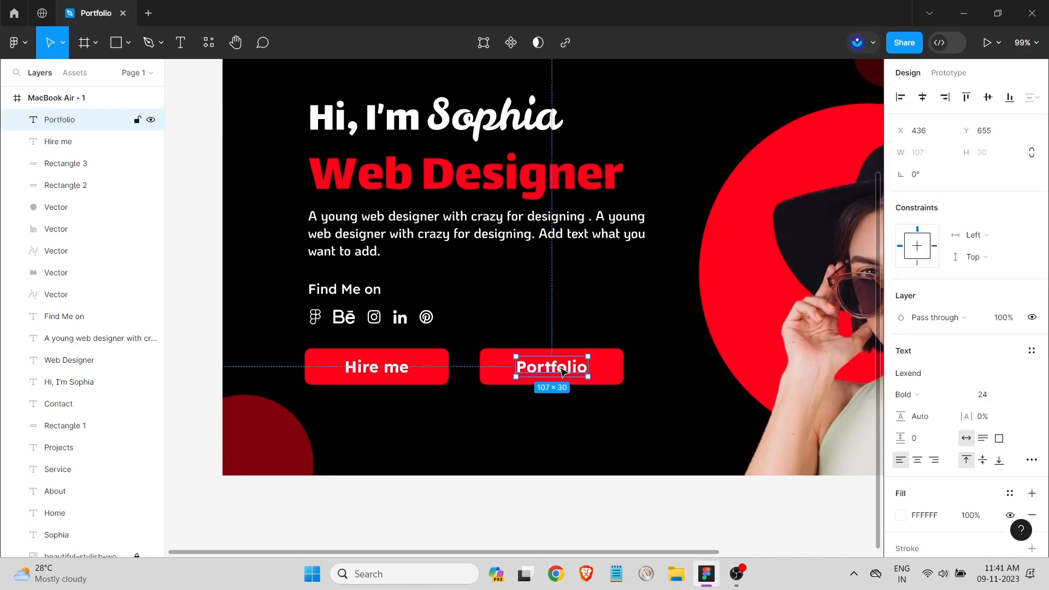
double_click(562, 368)
text(Resume)
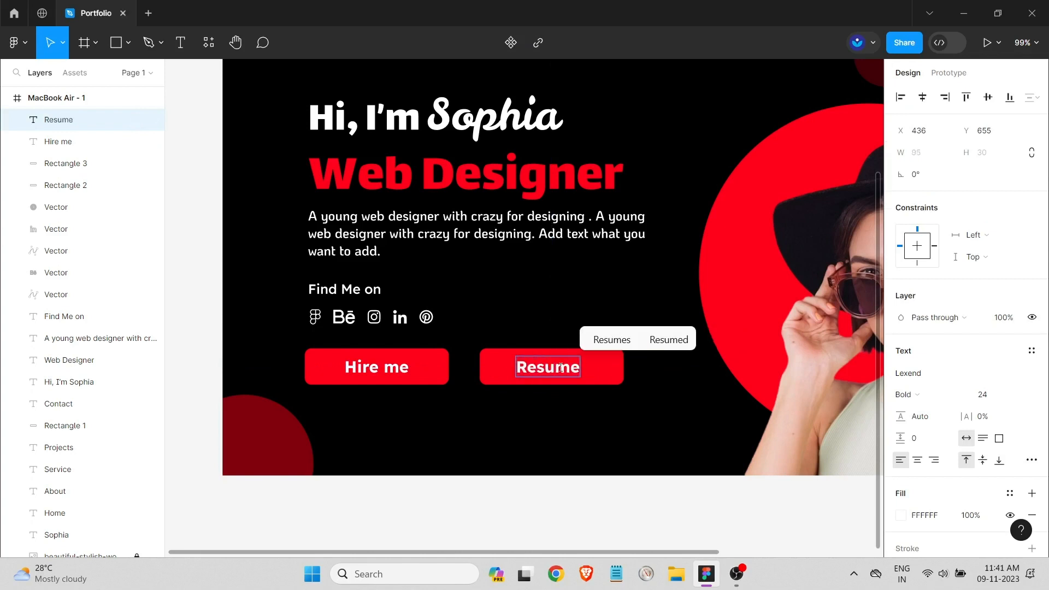
key(Escape)
drag(560, 369, 565, 372)
click(520, 437)
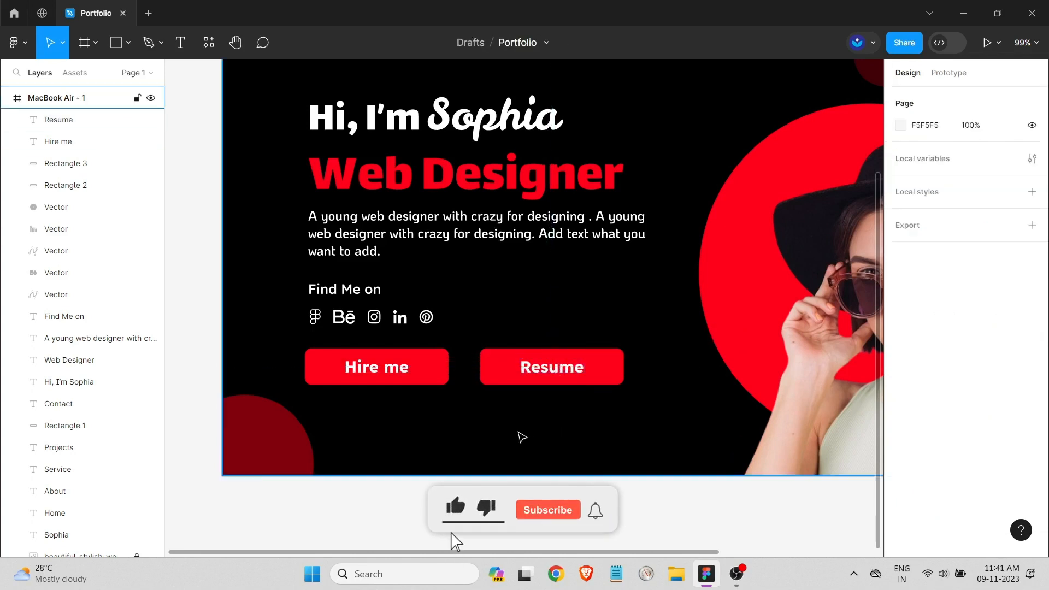
Add a drop shadow to both the "Hire me" and "Resume" button rectangles.
key(shift+1)
scroll(841, 366, up, 2)
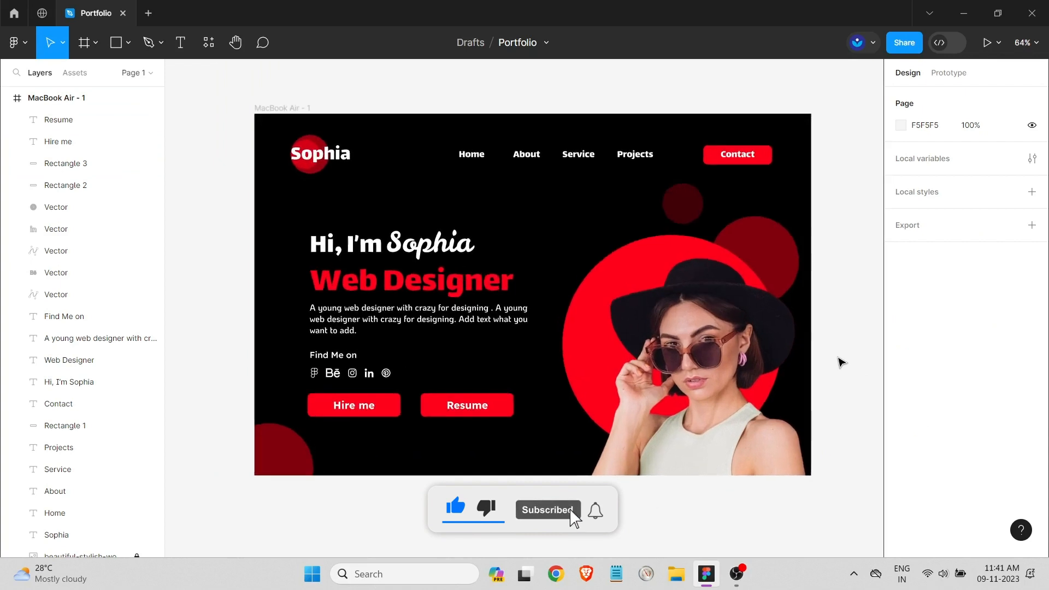
scroll(840, 359, down, 3)
click(444, 398)
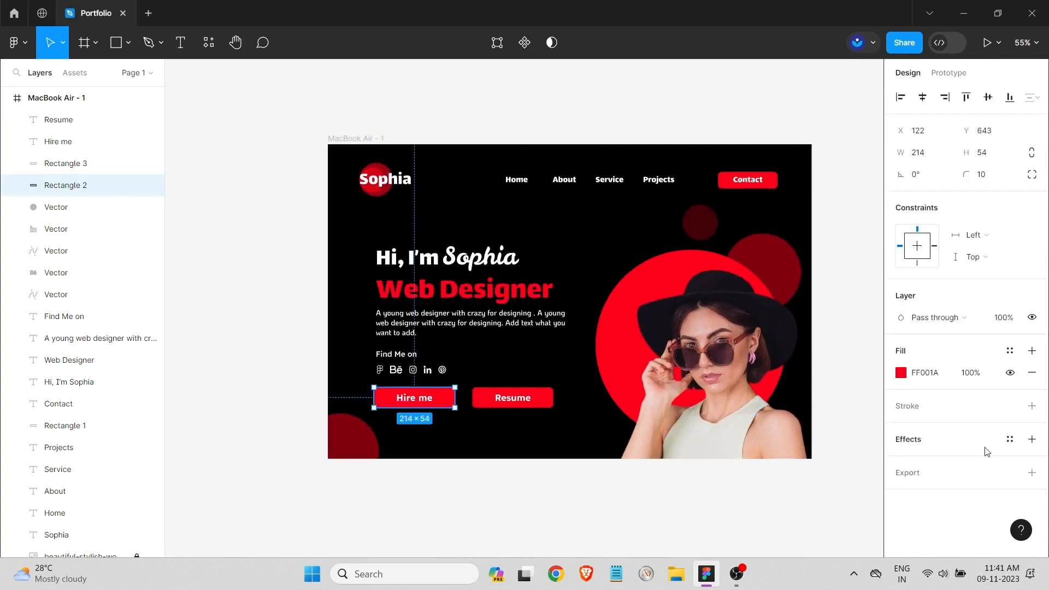
click(653, 464)
click(549, 404)
scroll(492, 414, up, 5)
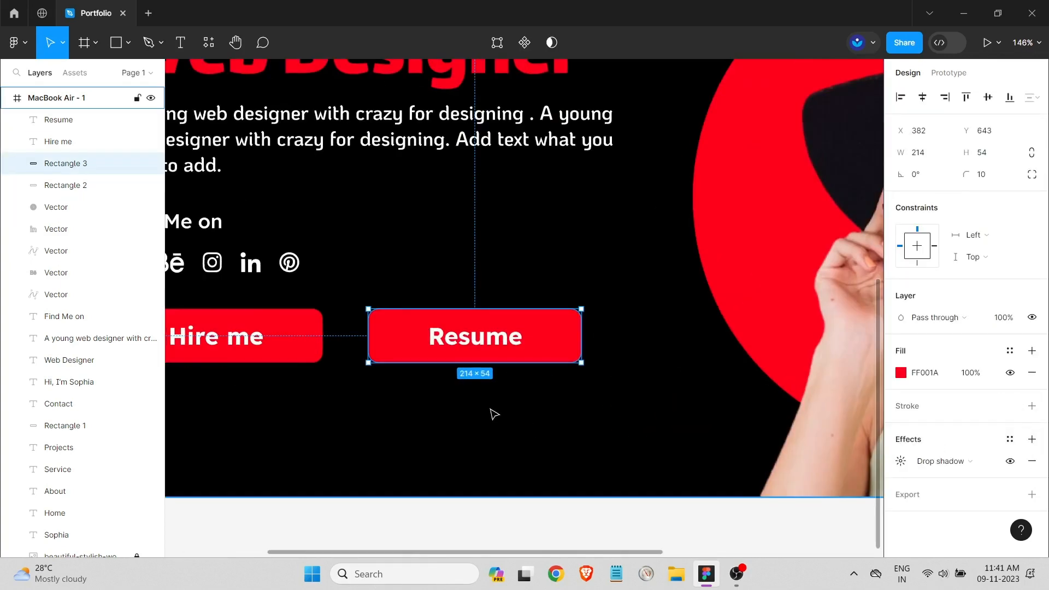
click(500, 402)
scroll(503, 399, down, 4)
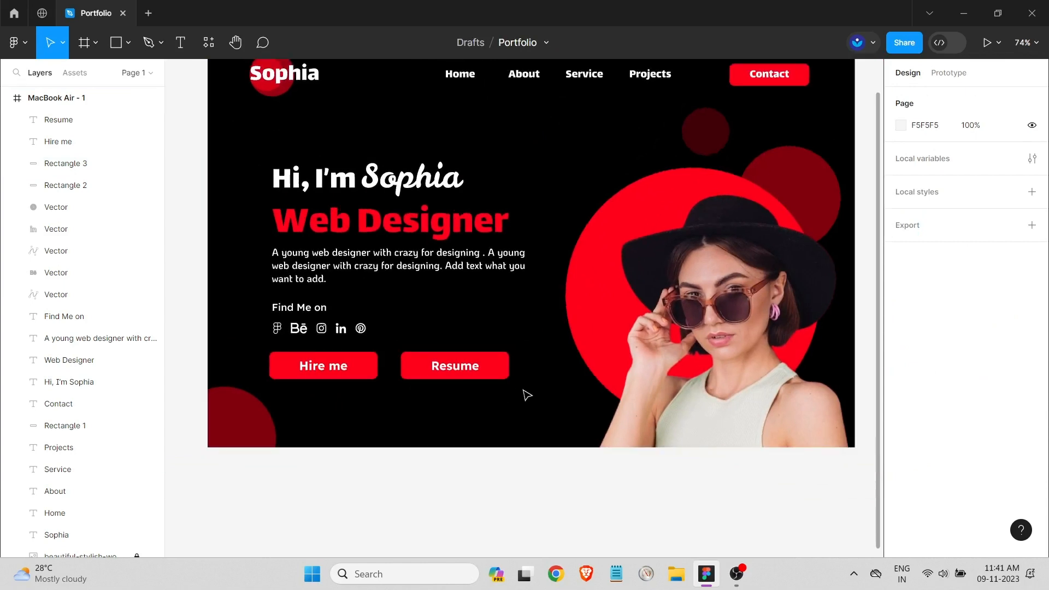
Change the colour of the "Resume" button's drop shadow to white.
click(496, 377)
click(901, 461)
click(740, 529)
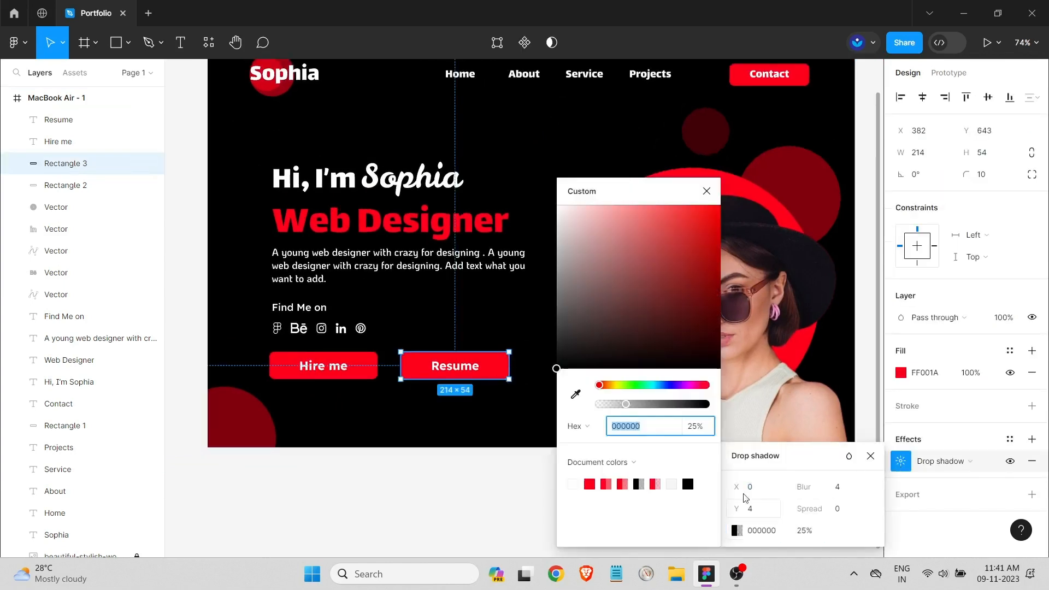
drag(559, 365, 515, 161)
click(509, 441)
scroll(417, 385, up, 1)
scroll(424, 426, up, 5)
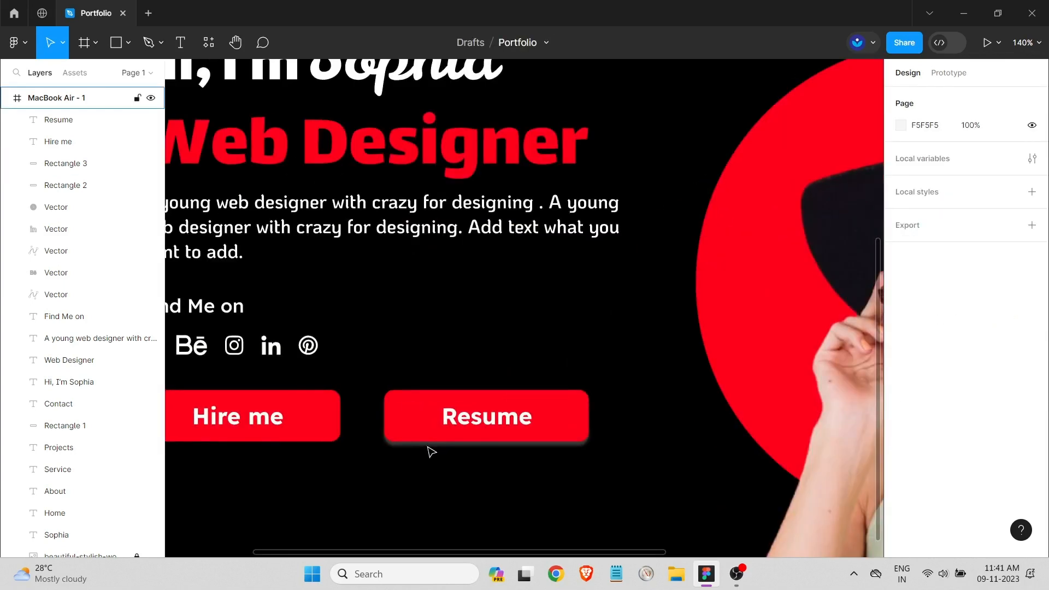
Change the colour of the "Hire me" button's drop shadow to white.
scroll(443, 452, down, 4)
click(374, 437)
click(899, 462)
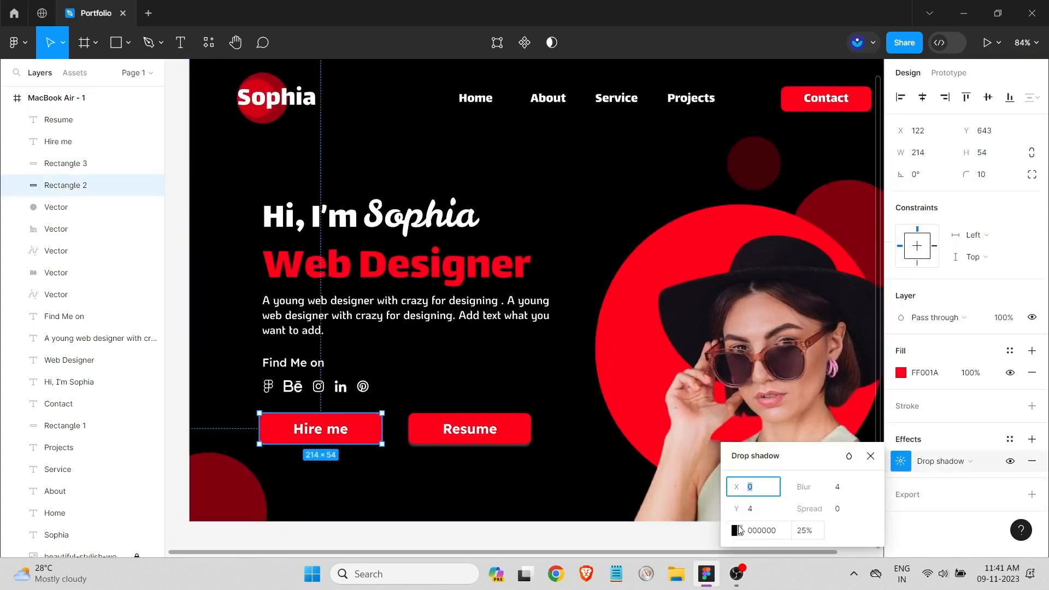
click(738, 530)
drag(604, 243, 541, 188)
click(489, 361)
scroll(734, 415, down, 2)
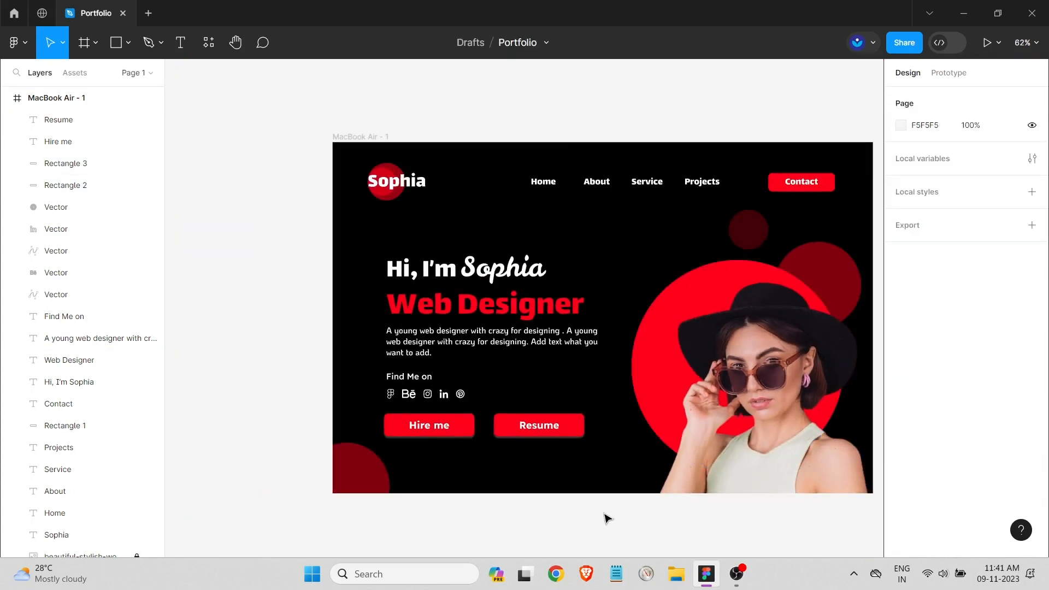
Rename the "MacBook Air - 1" frame as "Portfolio".
click(356, 138)
drag(653, 299, 579, 296)
click(840, 335)
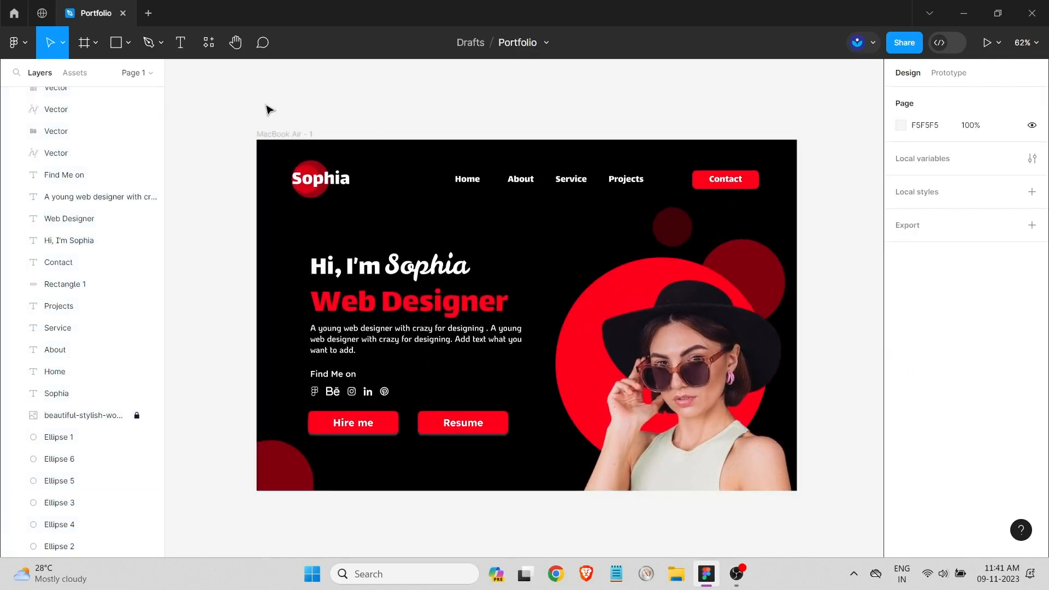
click(283, 134)
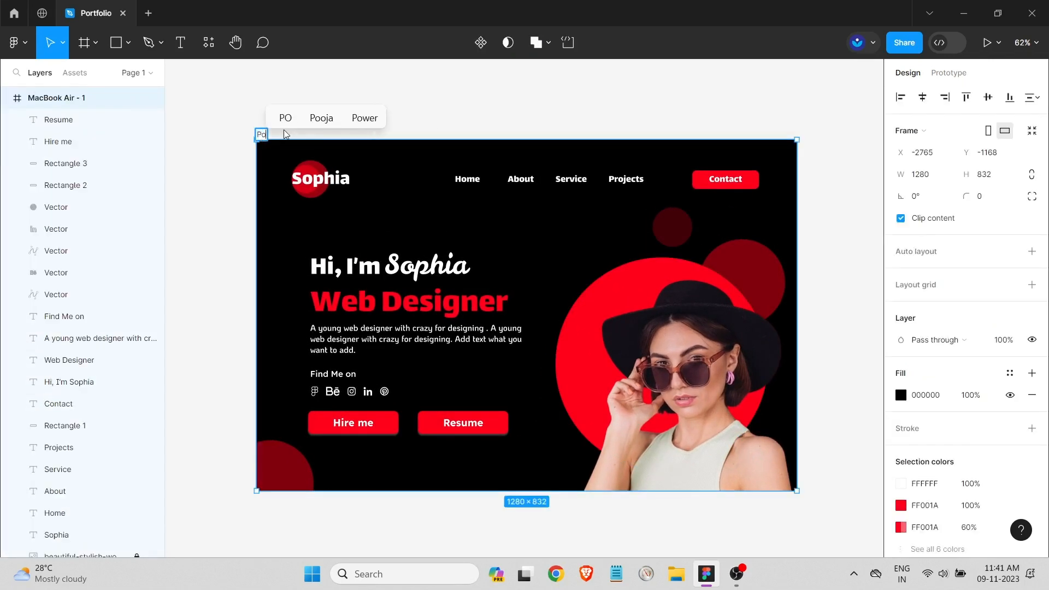
click(183, 180)
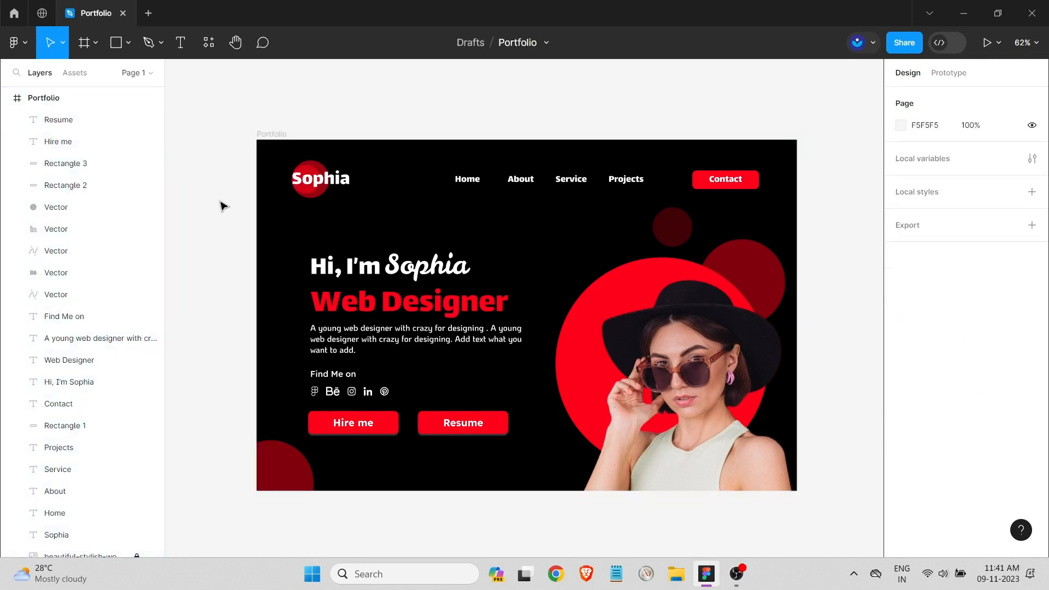
scroll(847, 241, up, 1)
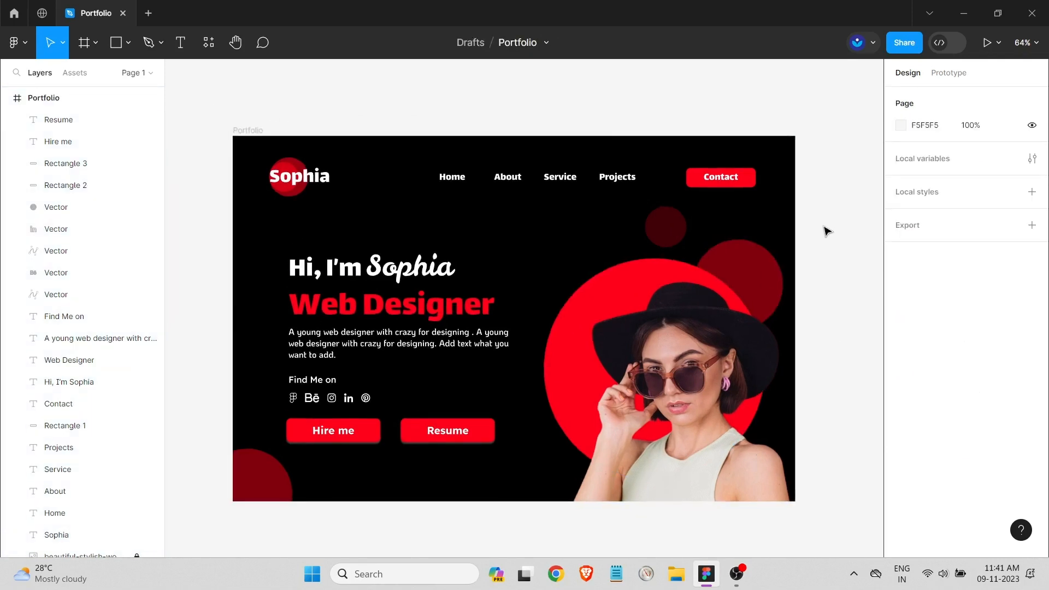
Duplicate the small dark red circle above the photo and place a smaller copy behind the "Projects" navigation item.
scroll(828, 231, down, 1)
click(686, 226)
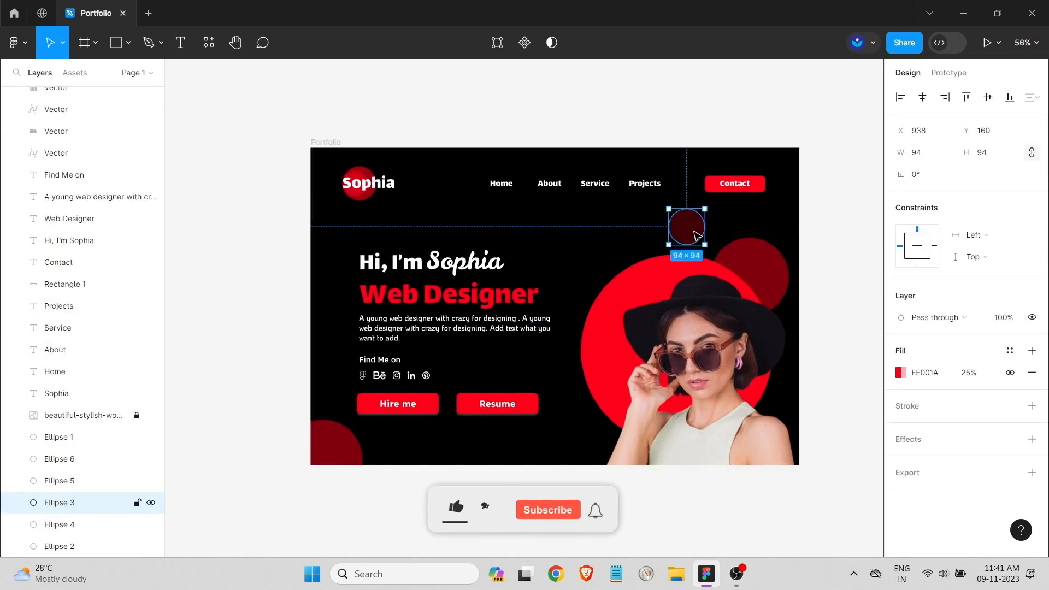
drag(686, 227, 633, 187)
click(580, 438)
click(625, 254)
click(847, 249)
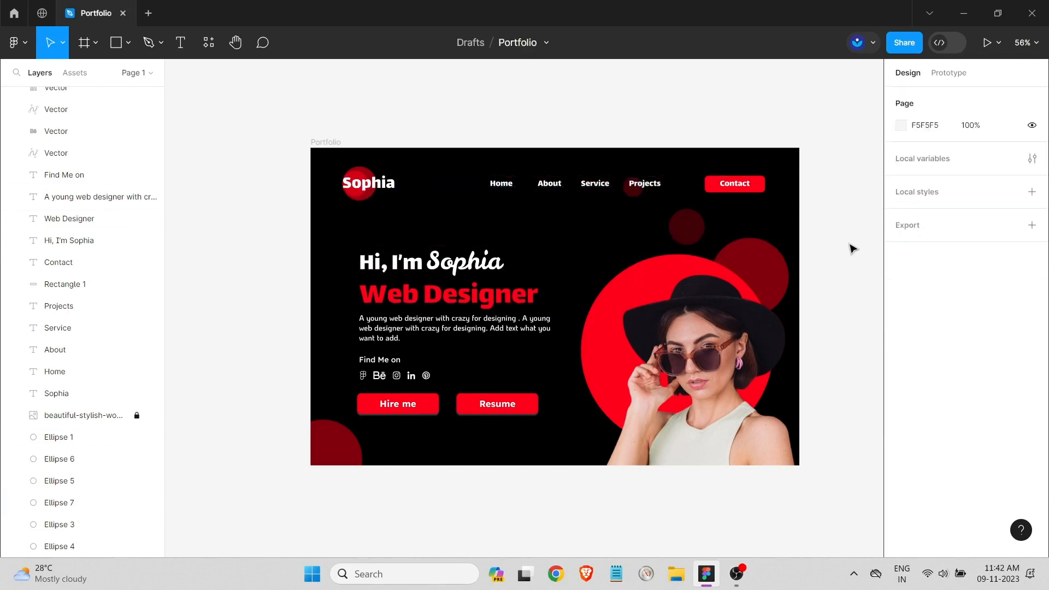
Examine the landing page layout and the social icons under "Find Me on" up close.
scroll(826, 246, up, 2)
scroll(808, 258, down, 2)
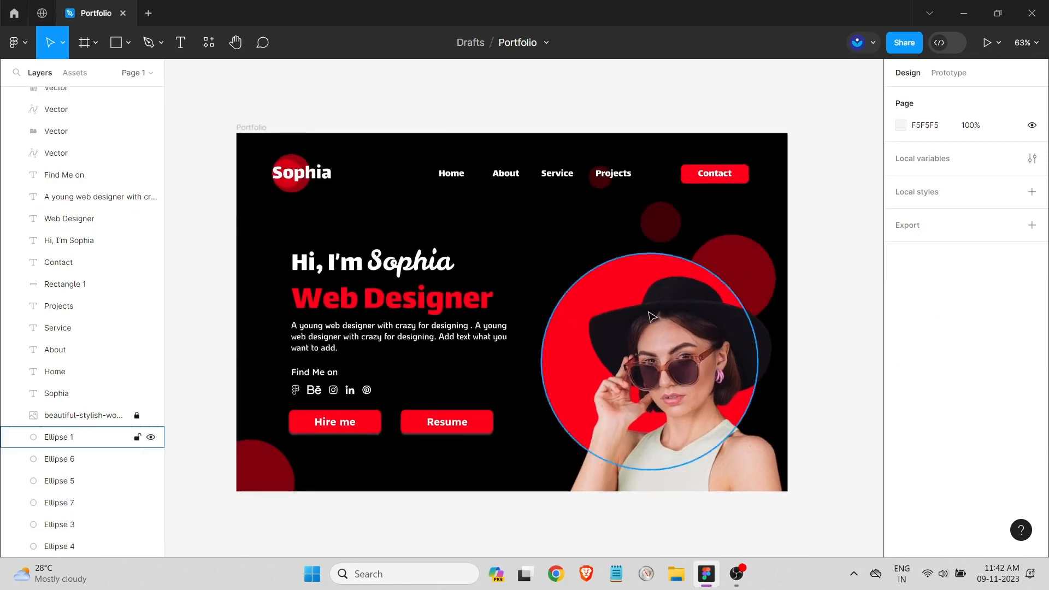
scroll(297, 393, up, 5)
scroll(297, 394, up, 5)
double_click(317, 399)
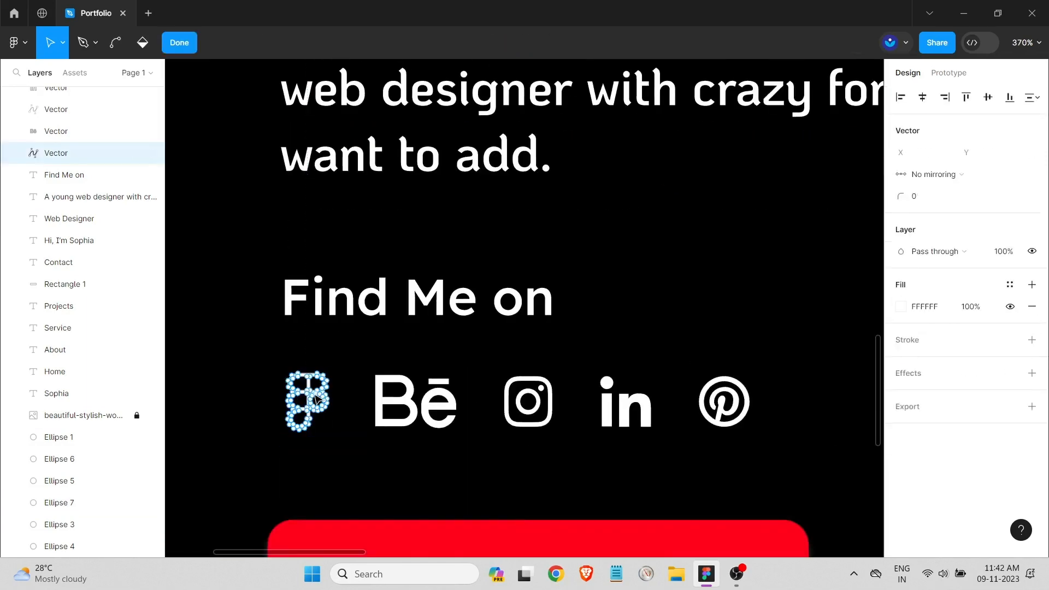
click(180, 48)
scroll(744, 320, down, 5)
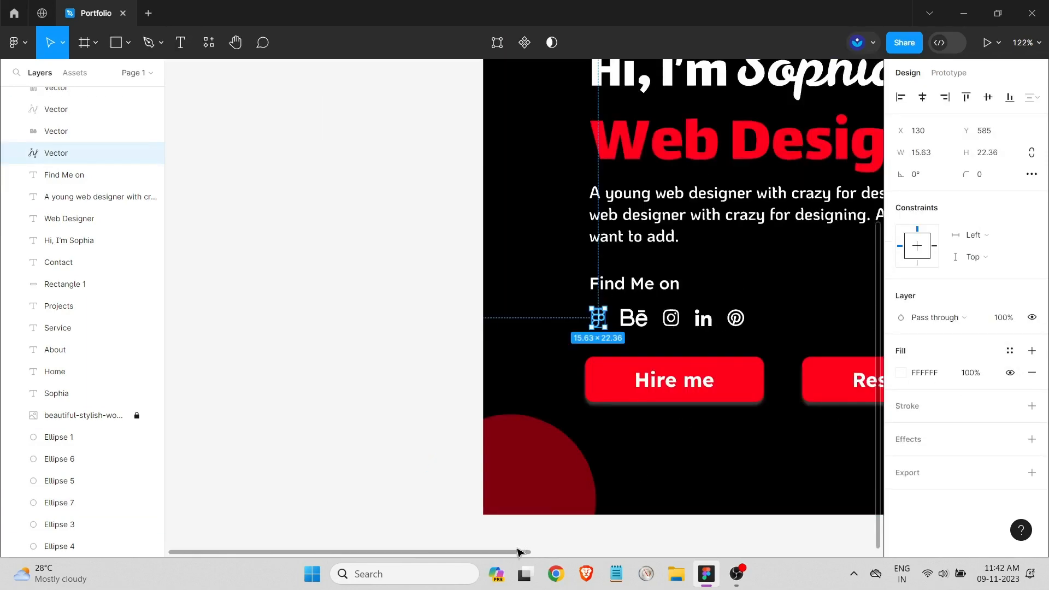
scroll(710, 509, right, 5)
scroll(799, 310, down, 4)
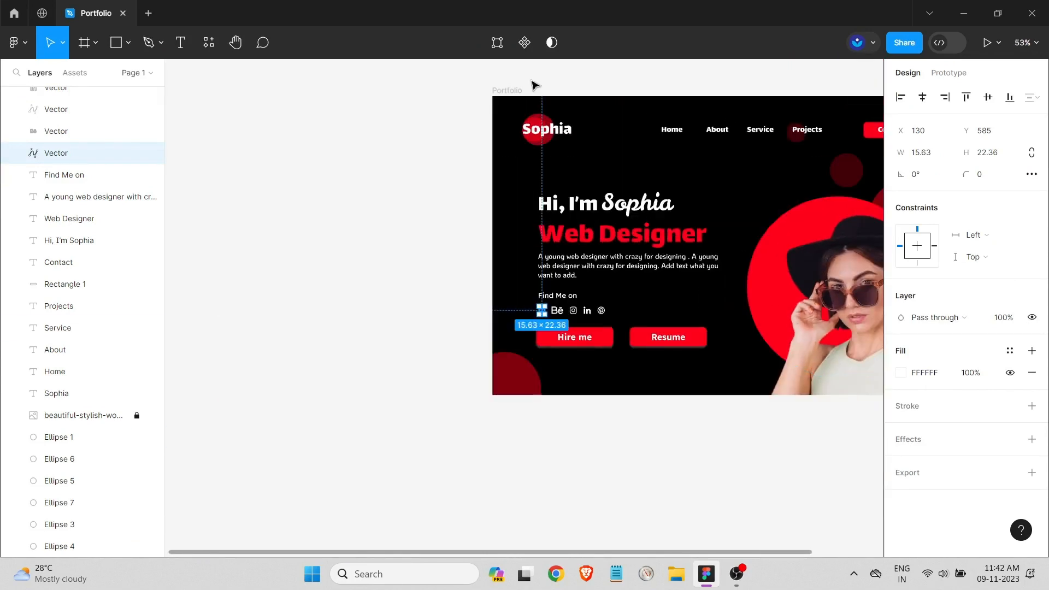